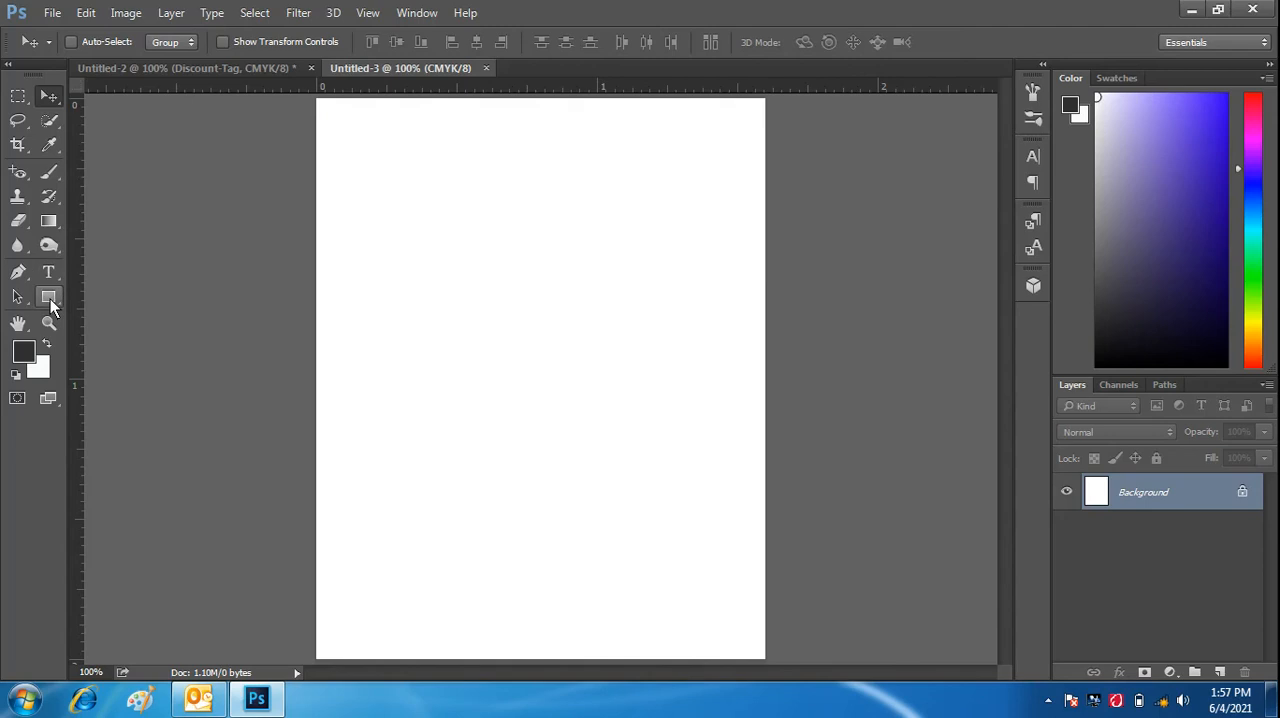
- Draw a dark rectangle about 479 × 603 px over the whole canvas and unlock the Background layer
left_click(49, 297)
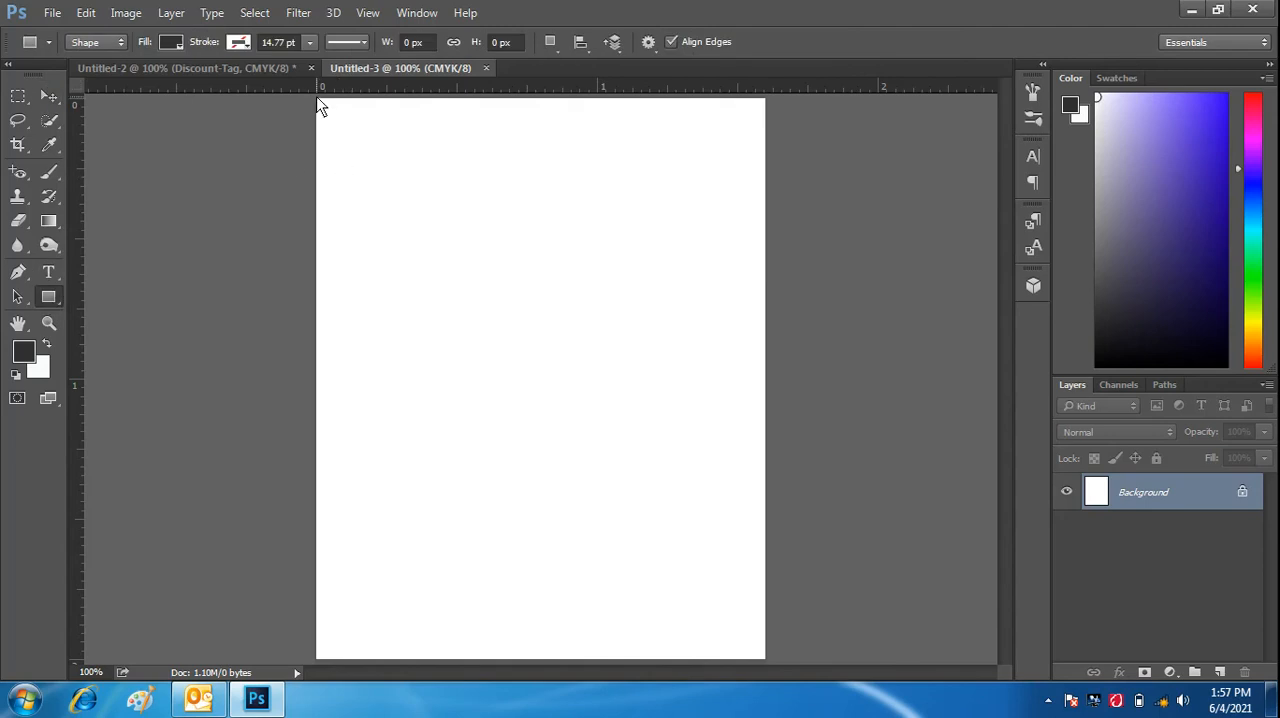
left_click_drag(319, 102, 764, 659)
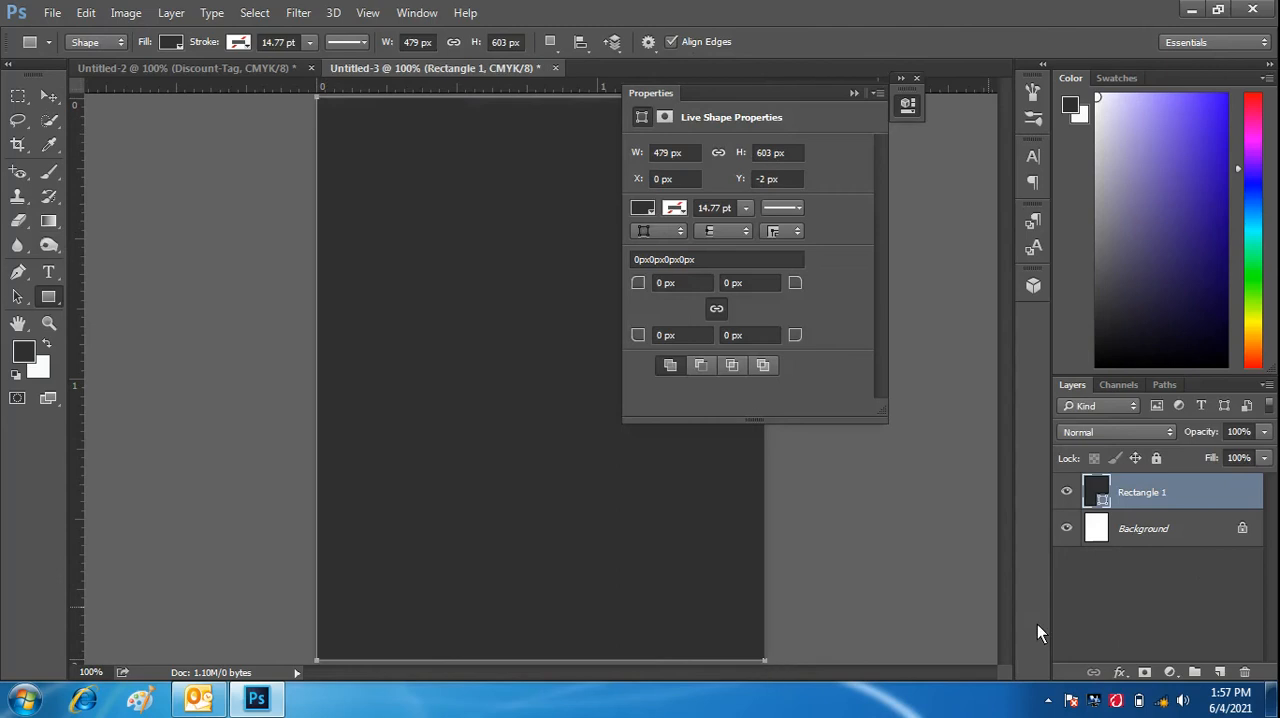
left_click(1242, 528)
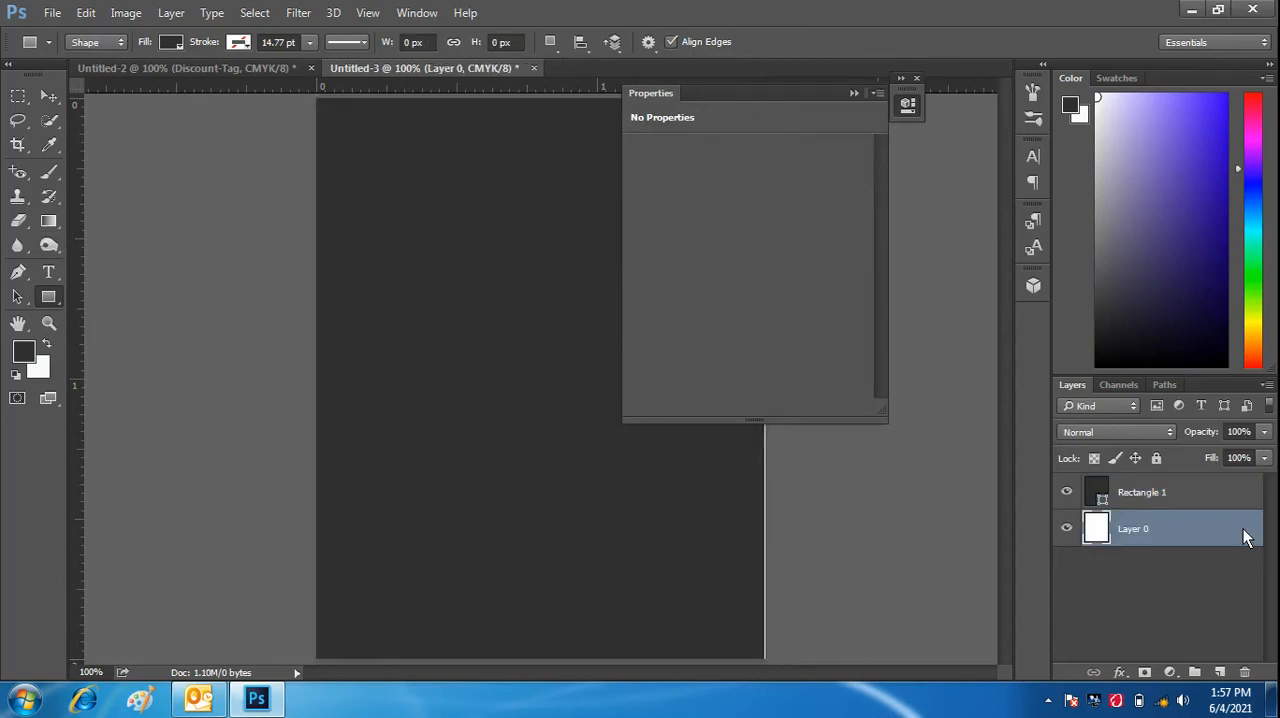
left_click(853, 91)
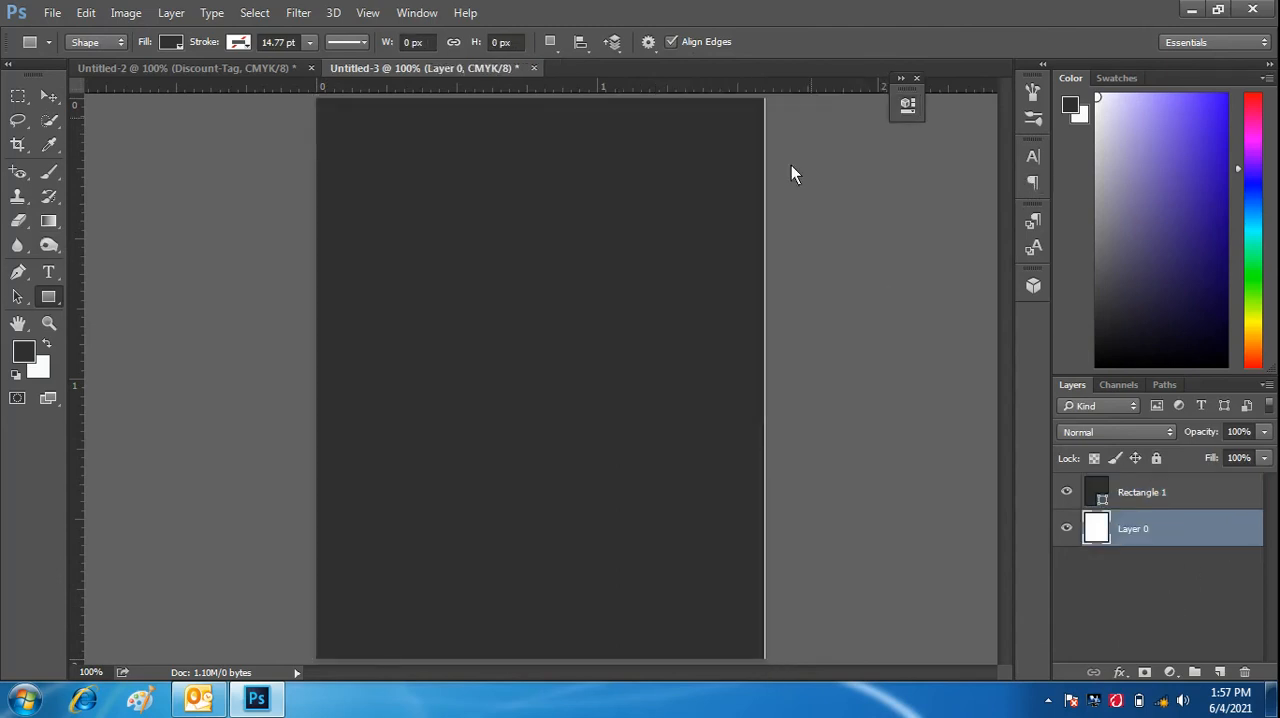
left_click(917, 79)
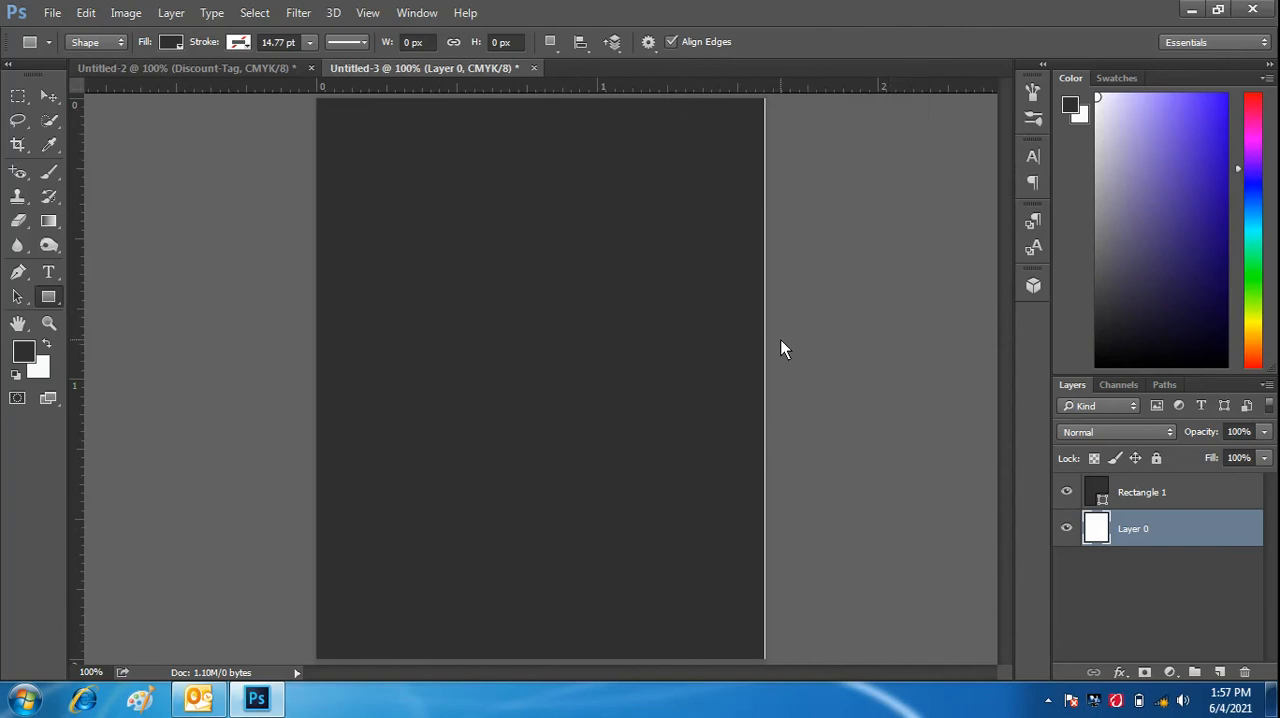
- Stretch Layer 0 horizontally past the canvas's right edge, to about 101.67% width
key("ctrl+t")
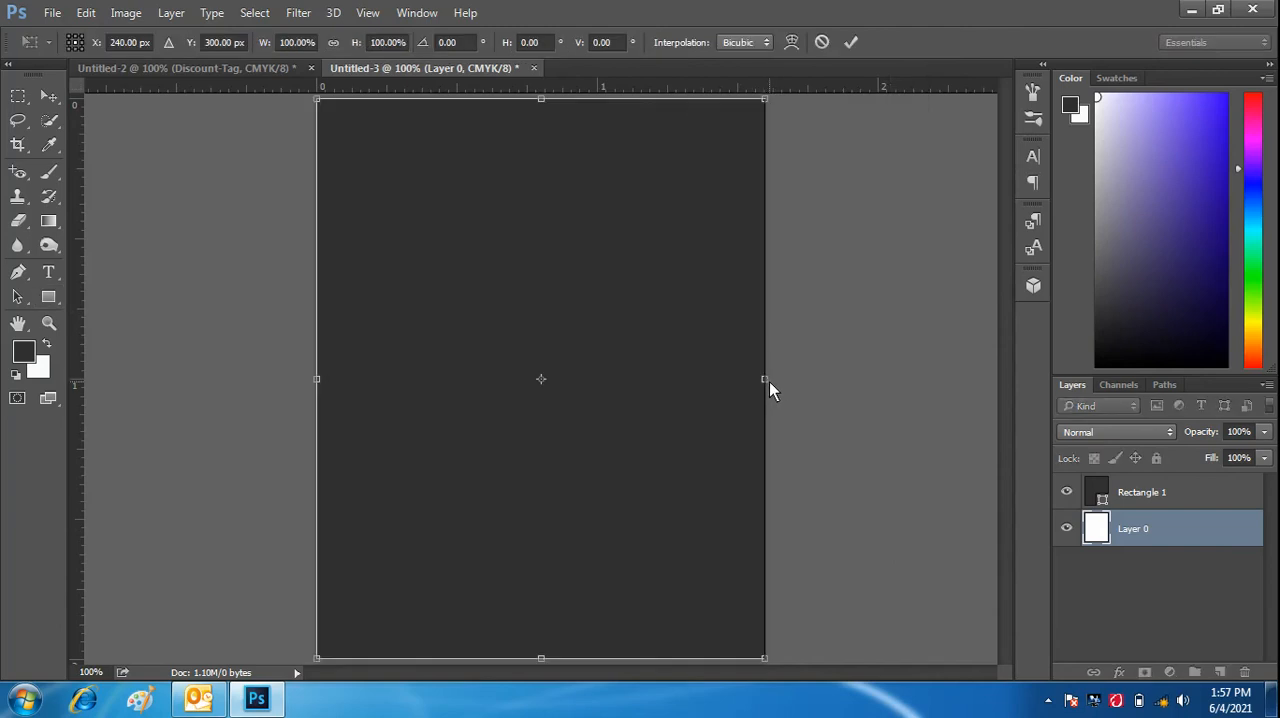
left_click(851, 42)
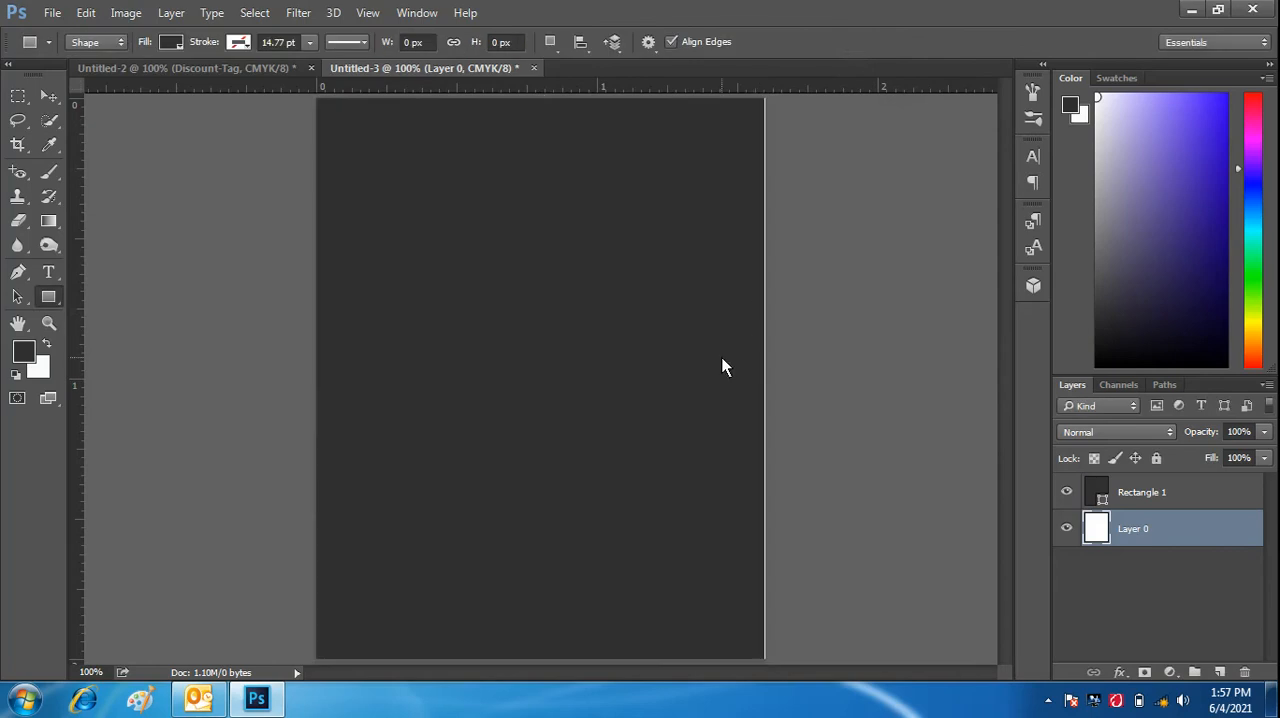
key("ctrl+t")
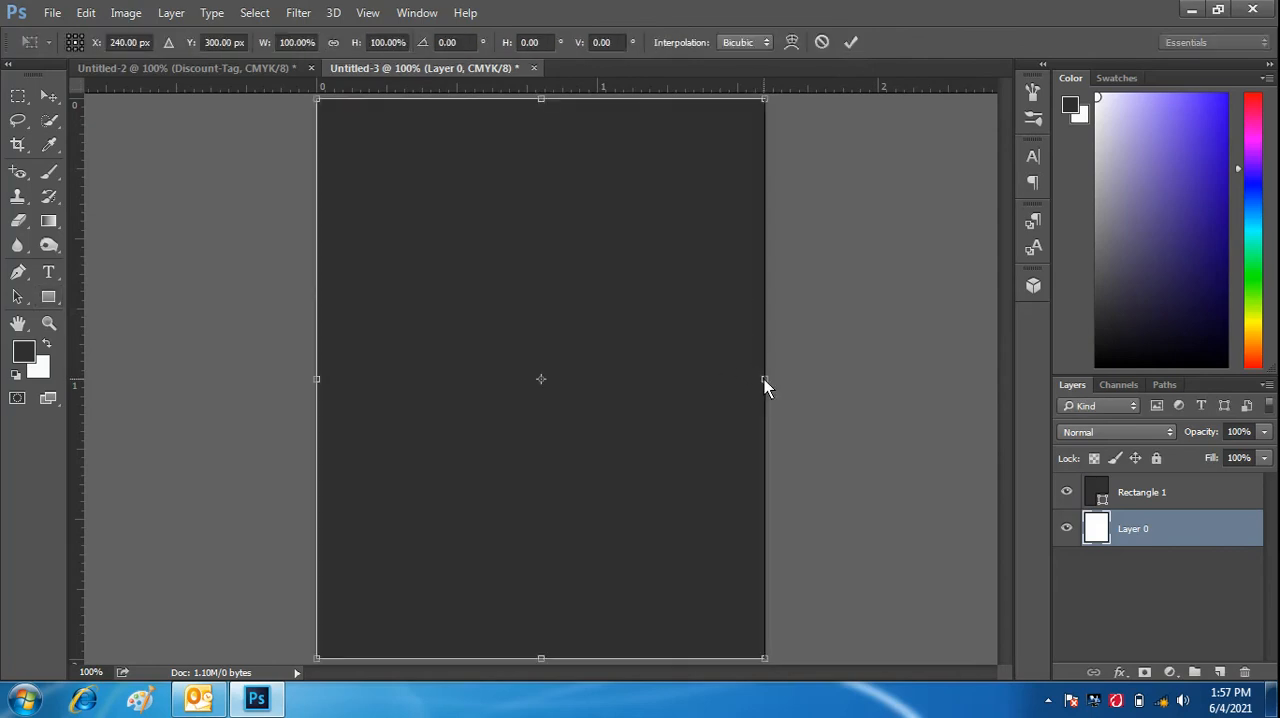
left_click_drag(770, 379, 770, 384)
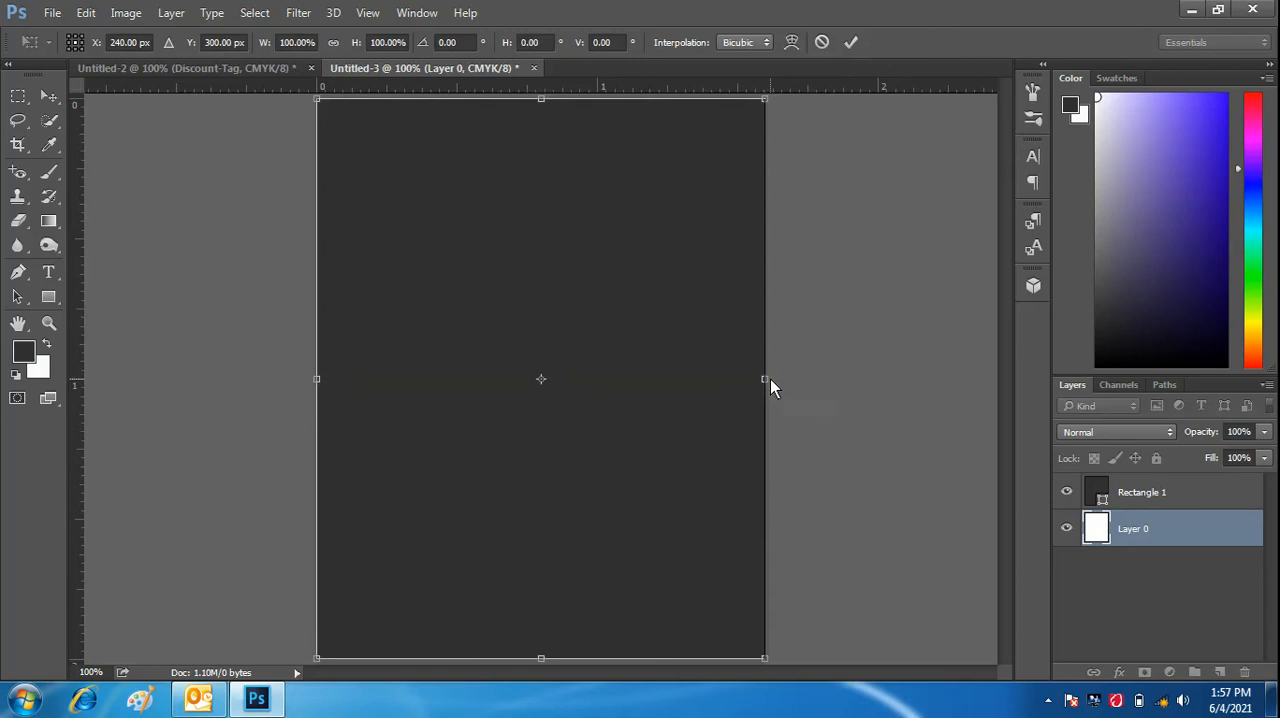
left_click(852, 42)
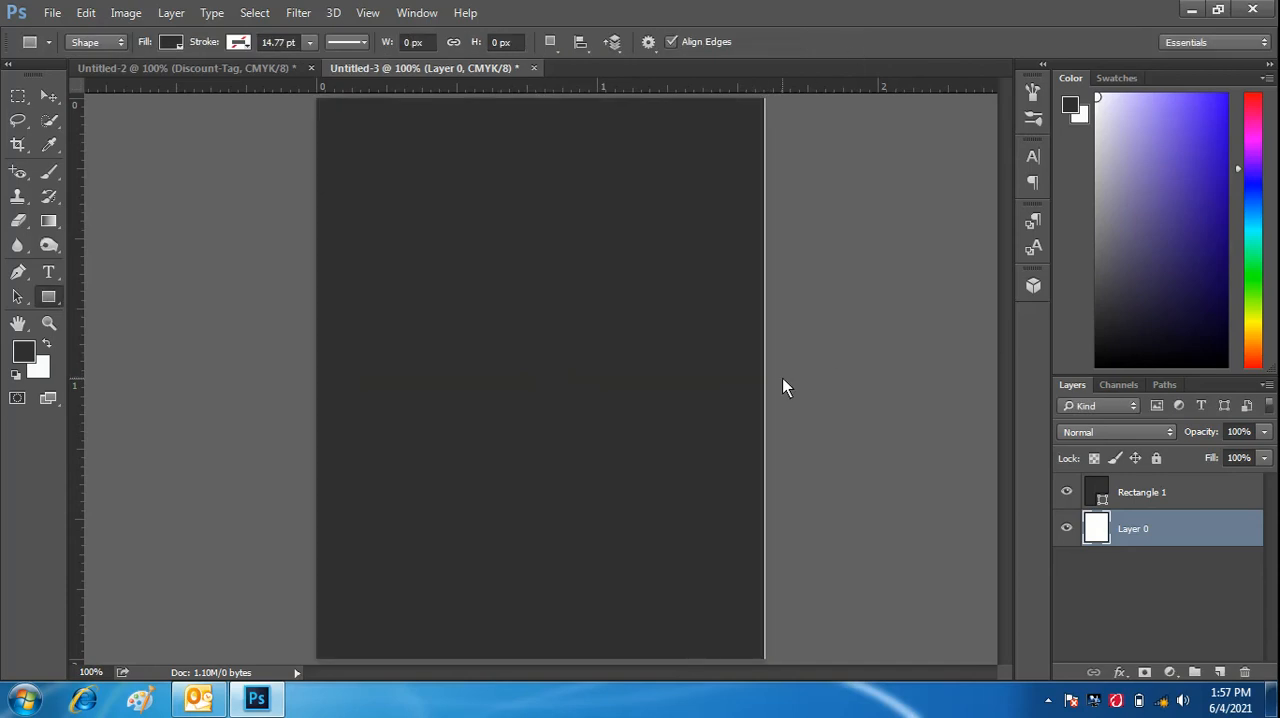
key("ctrl+t")
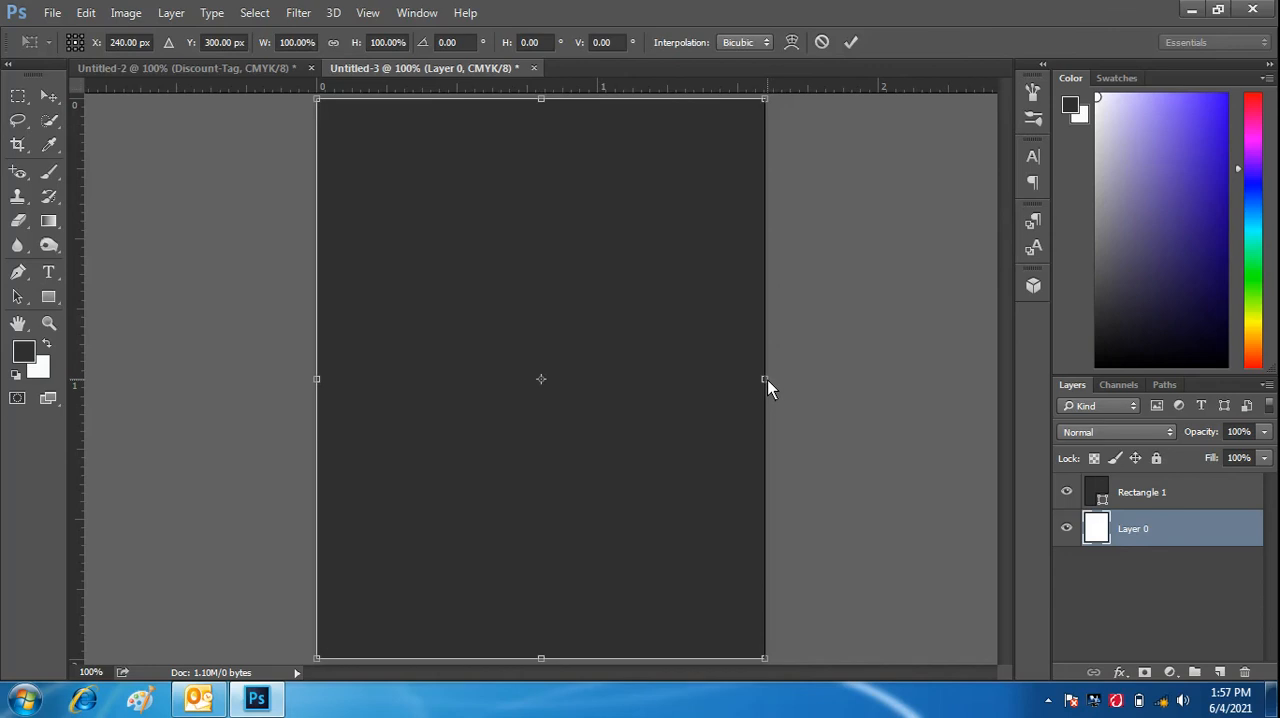
left_click_drag(768, 380, 775, 381)
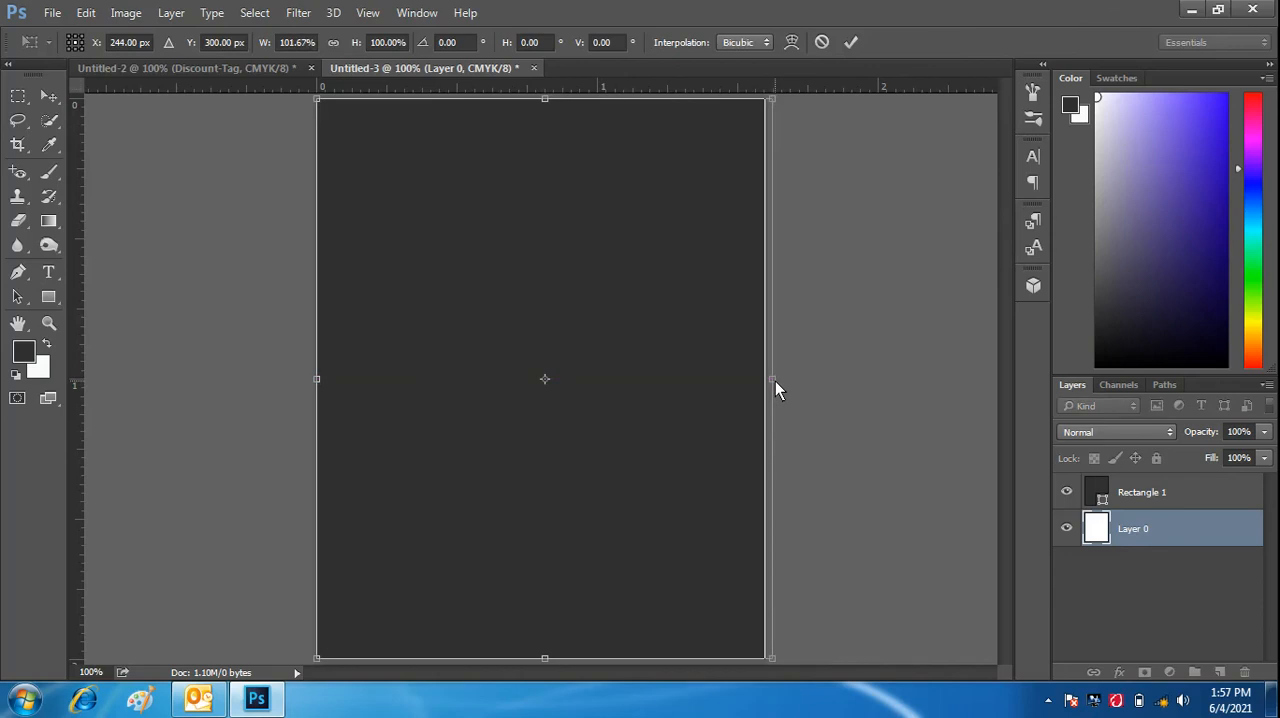
left_click(849, 43)
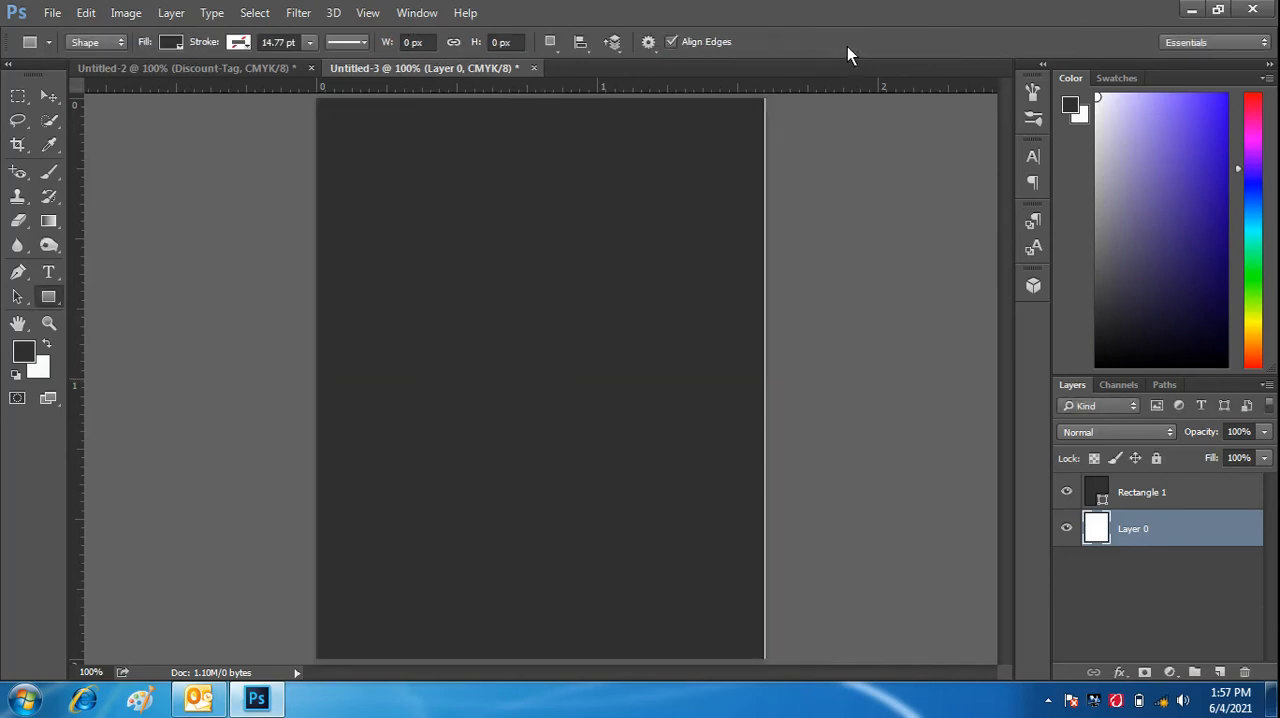
- Shift the Rectangle 1 layer slightly and widen it to about 100.21% so it covers the canvas edges
left_click(47, 96)
left_click(500, 314)
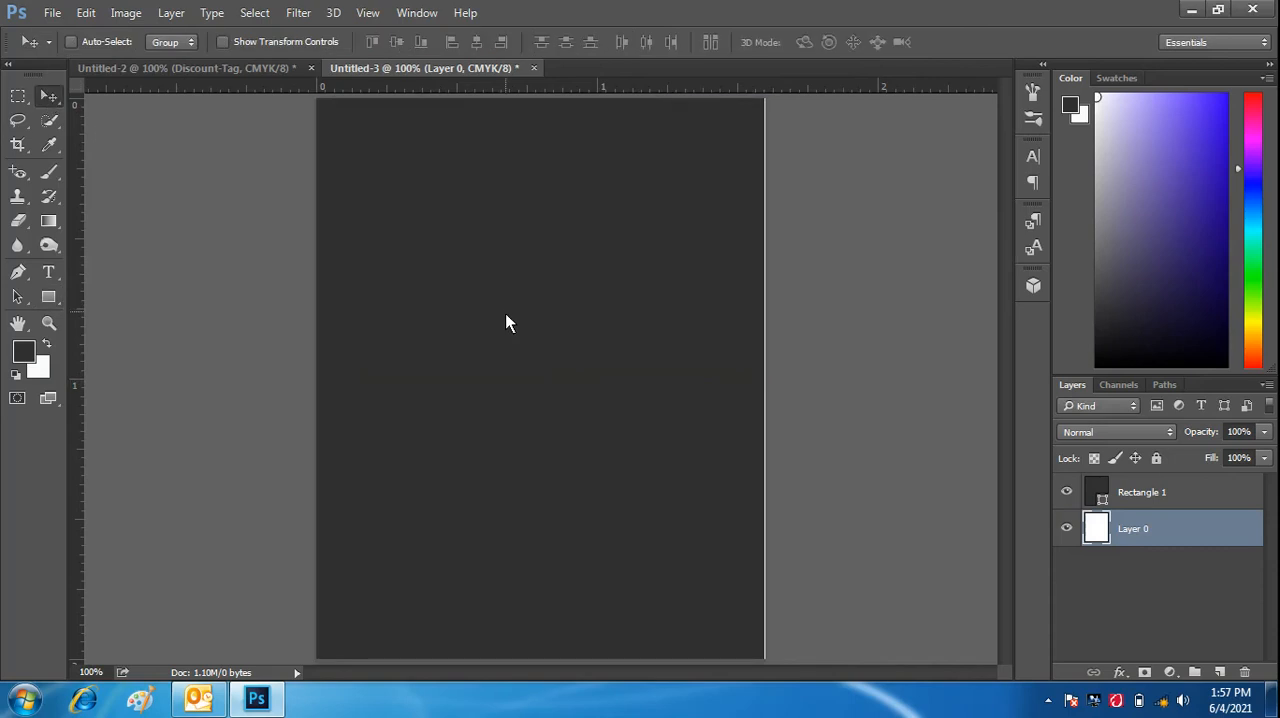
left_click(1152, 490)
mouse_move(563, 375)
left_mouse_down()
mouse_move(572, 369)
mouse_move(566, 380)
left_mouse_up()
key("ctrl+t")
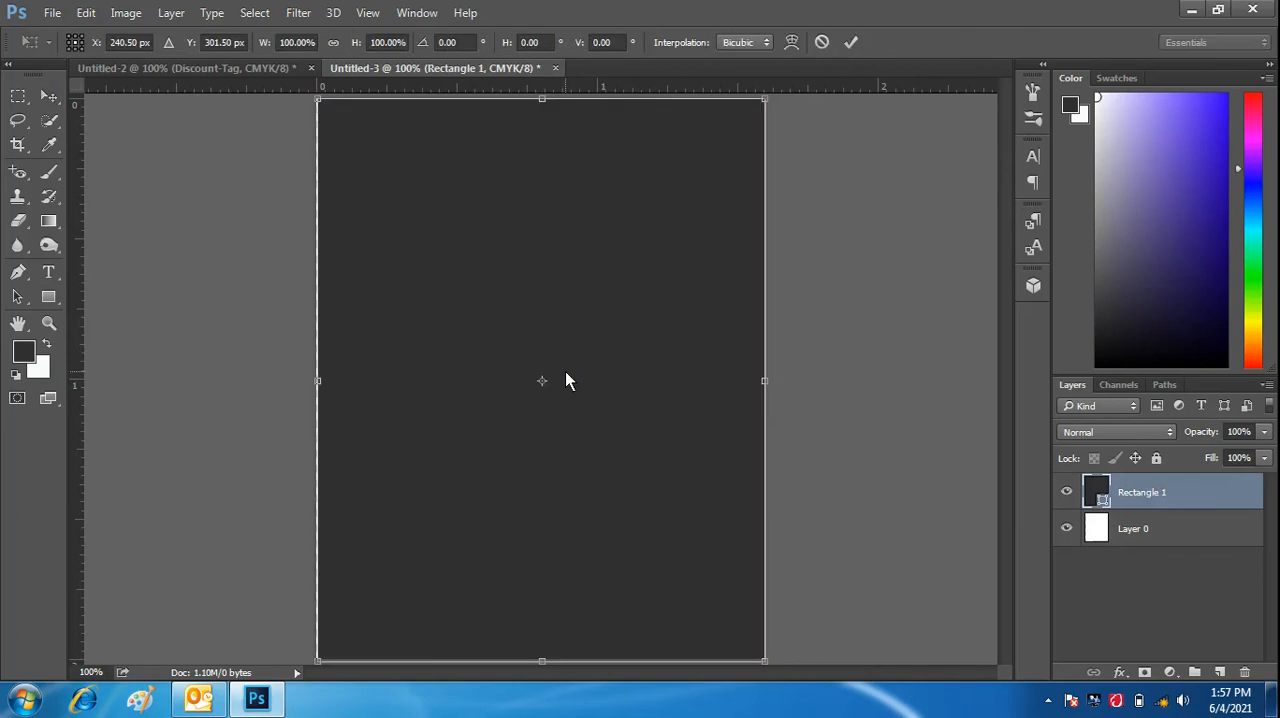
left_click_drag(318, 381, 316, 381)
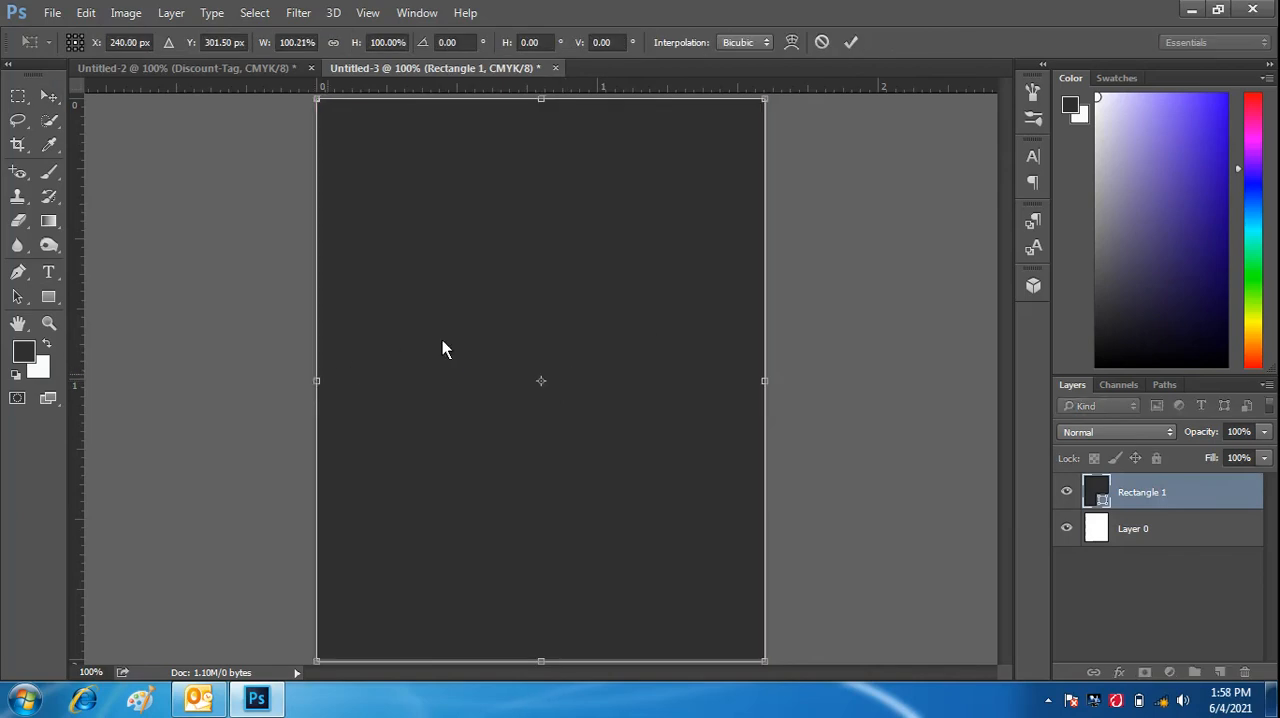
left_click(849, 43)
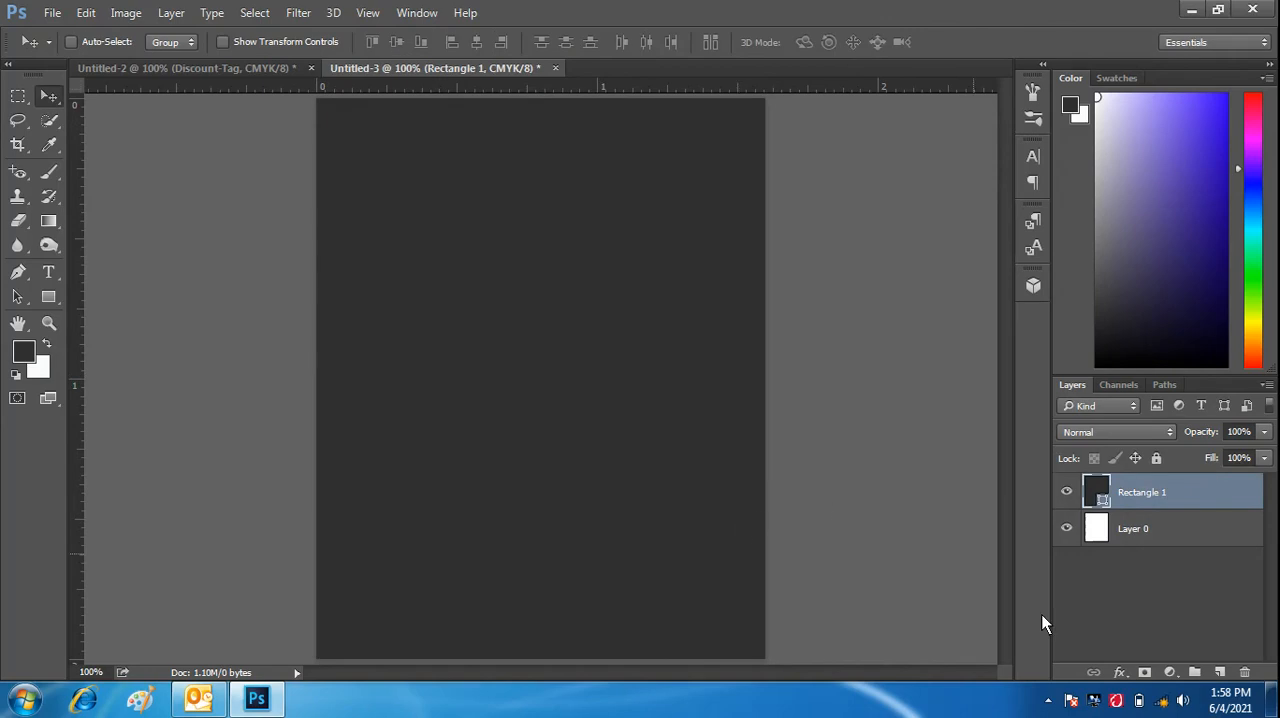
- Add a Solid Color fill layer in light grey #cac9cb above Rectangle 1
left_click(1170, 672)
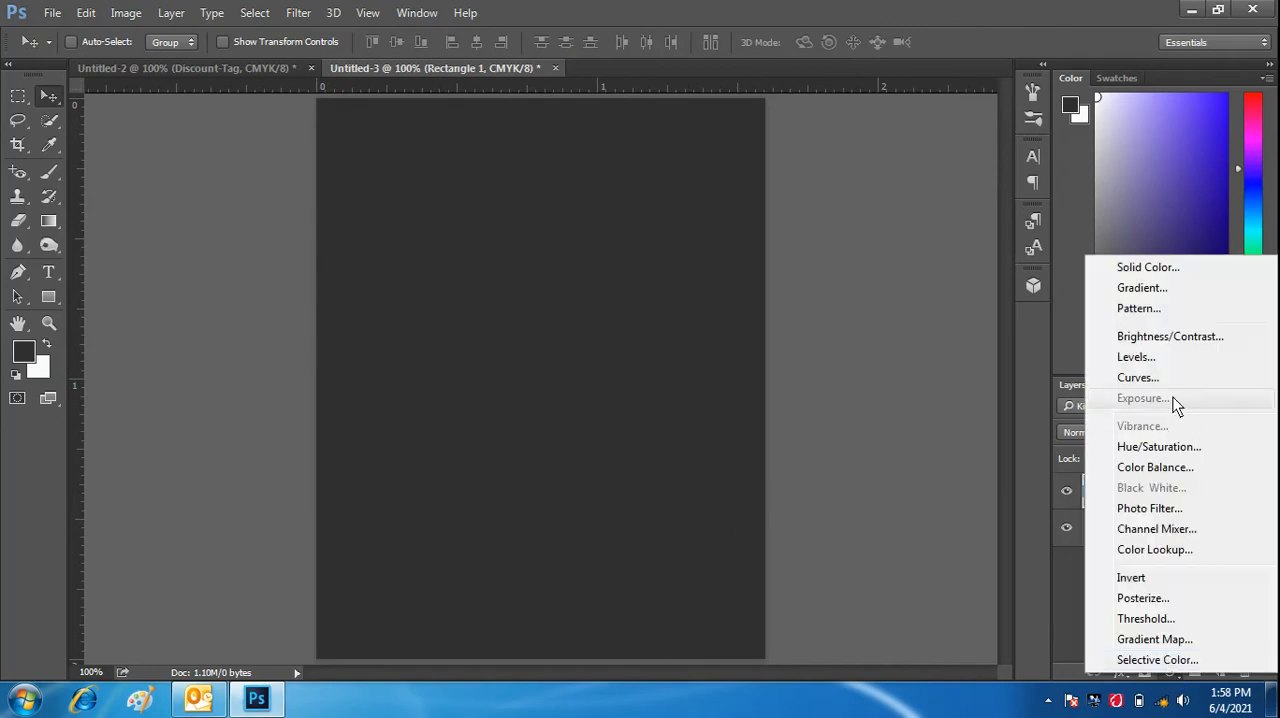
left_click(1159, 266)
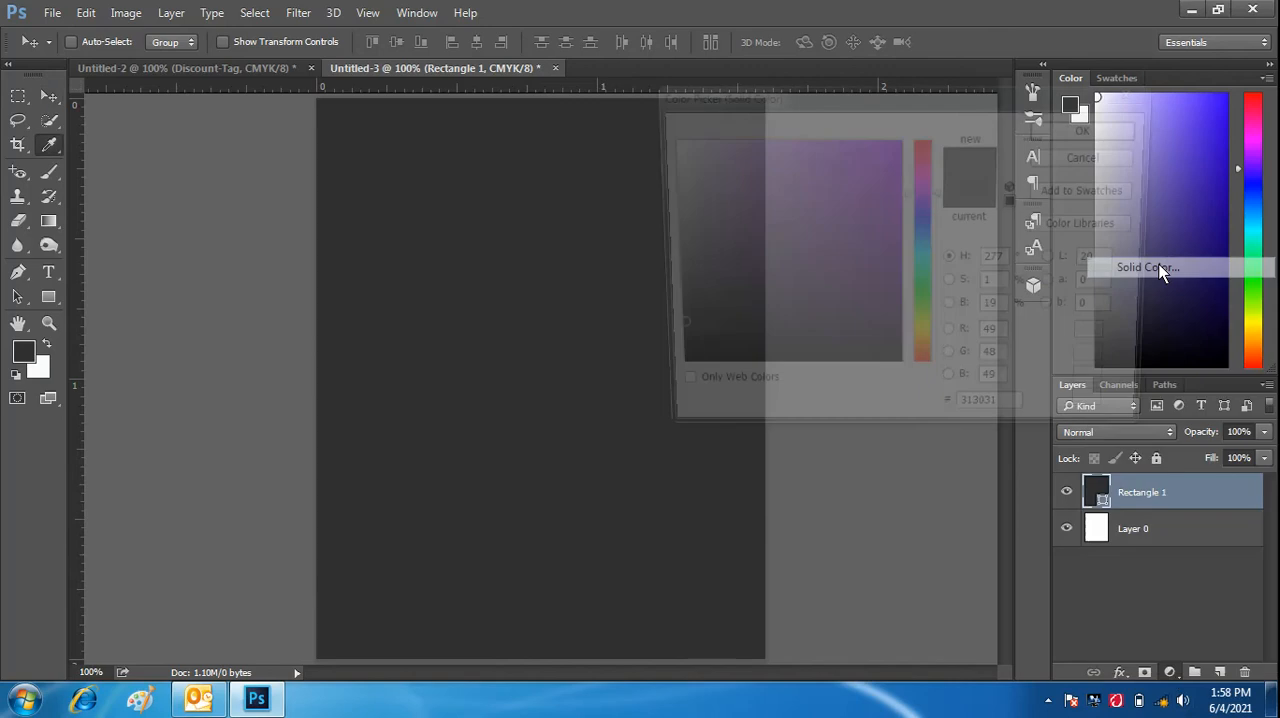
left_click(665, 193)
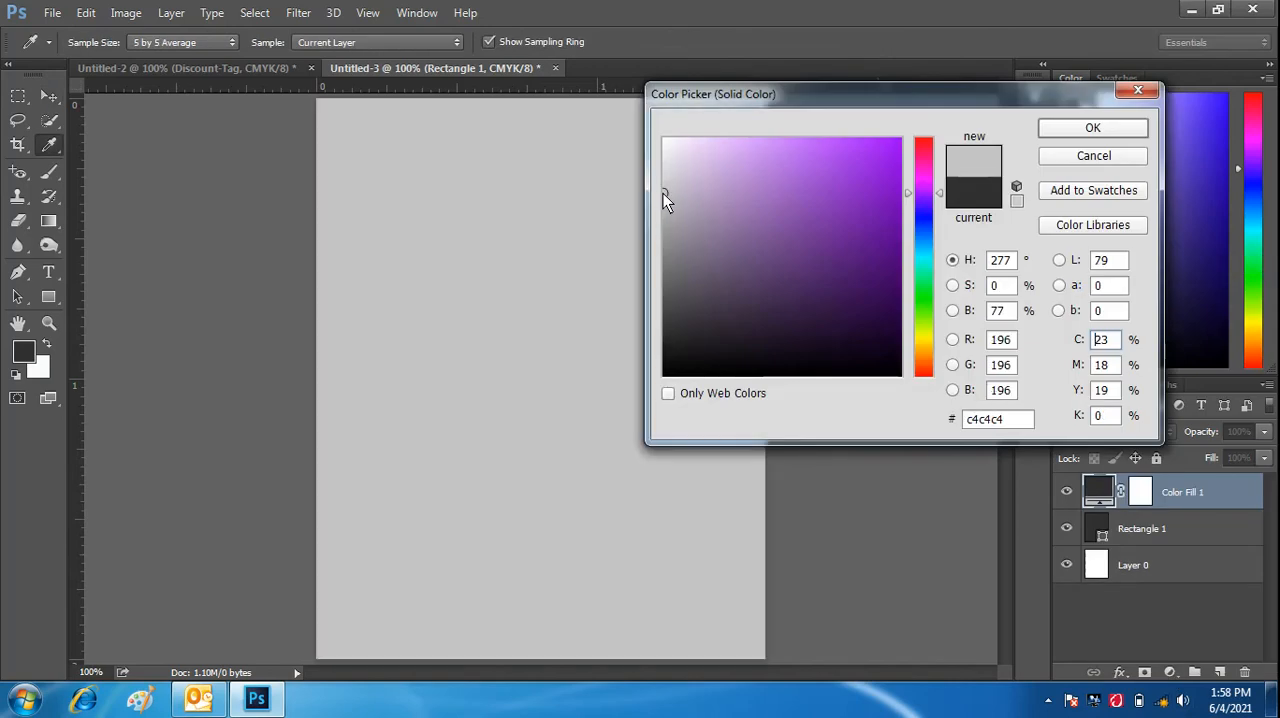
left_click(665, 190)
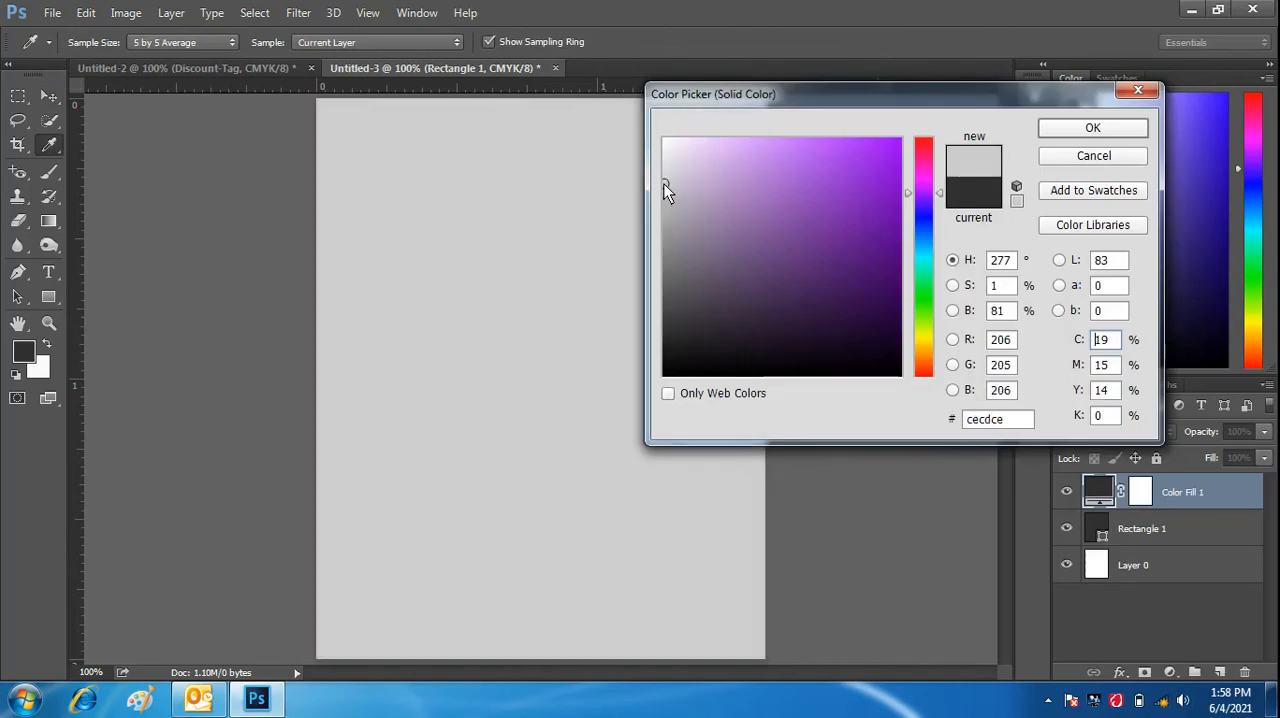
left_click(665, 189)
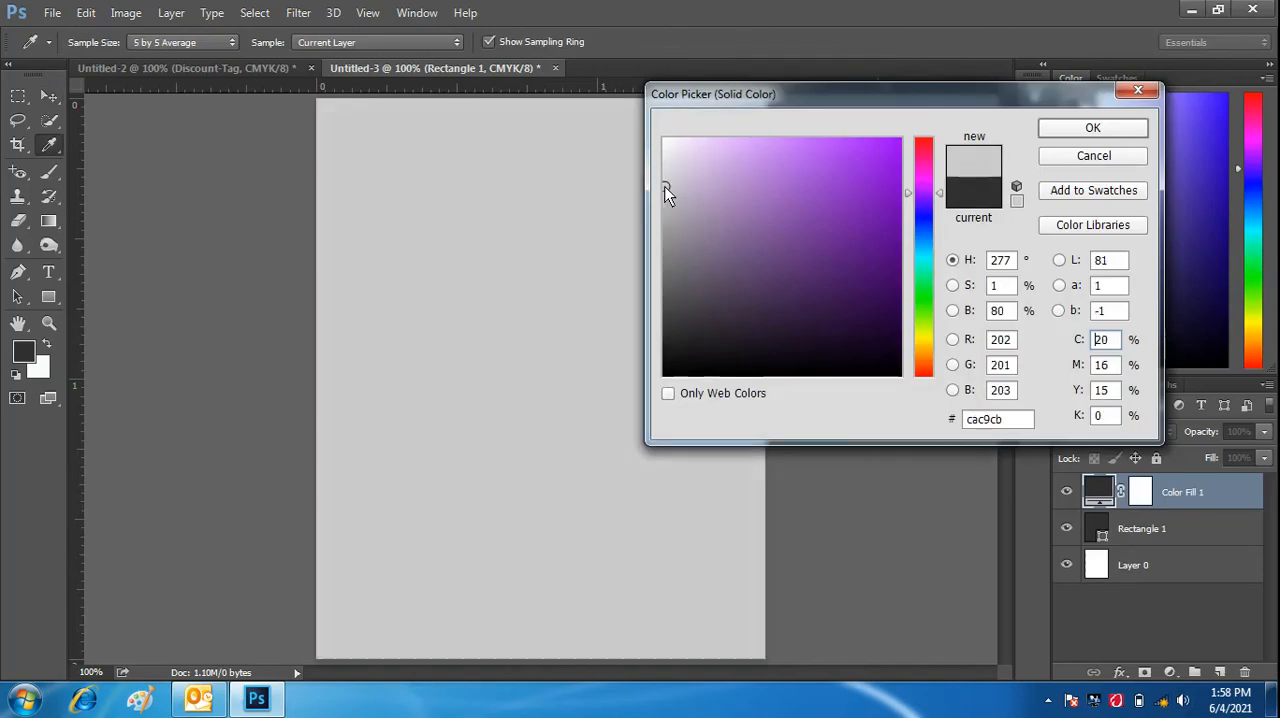
left_click(1068, 130)
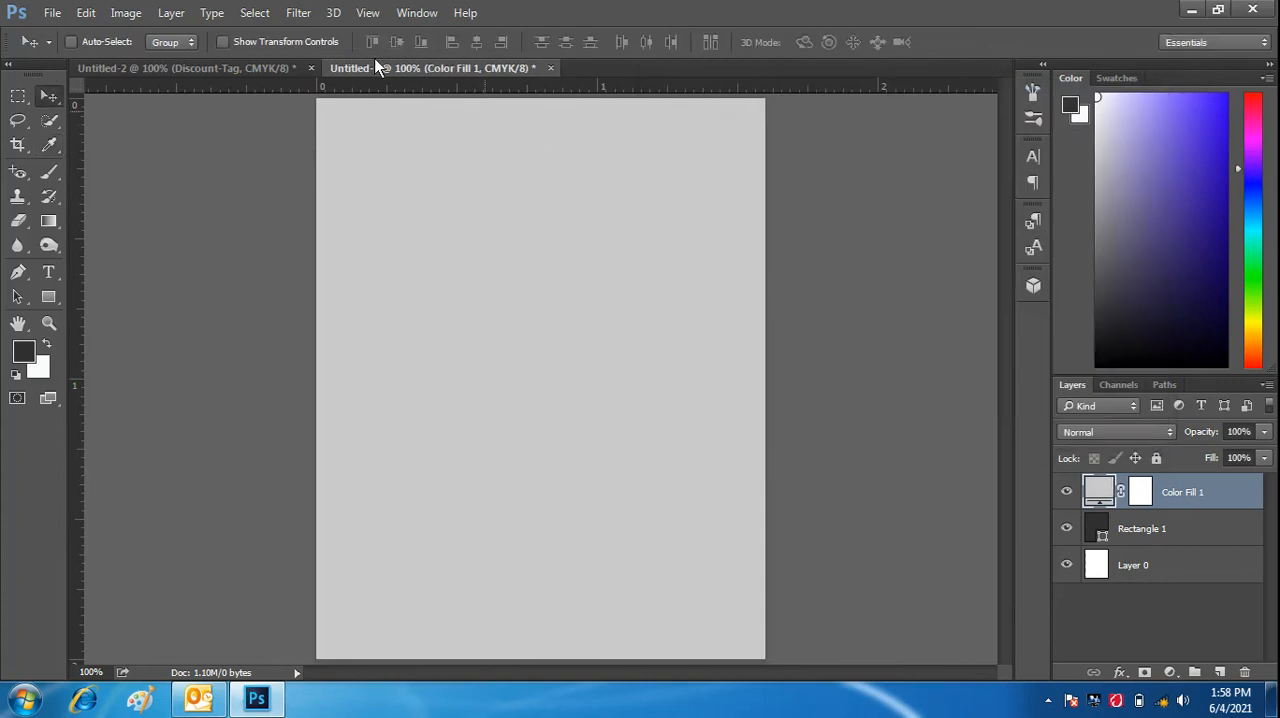
- Convert the colour fill layer to a smart object and apply Add Noise at 1.51% with Uniform distribution
left_click(298, 12)
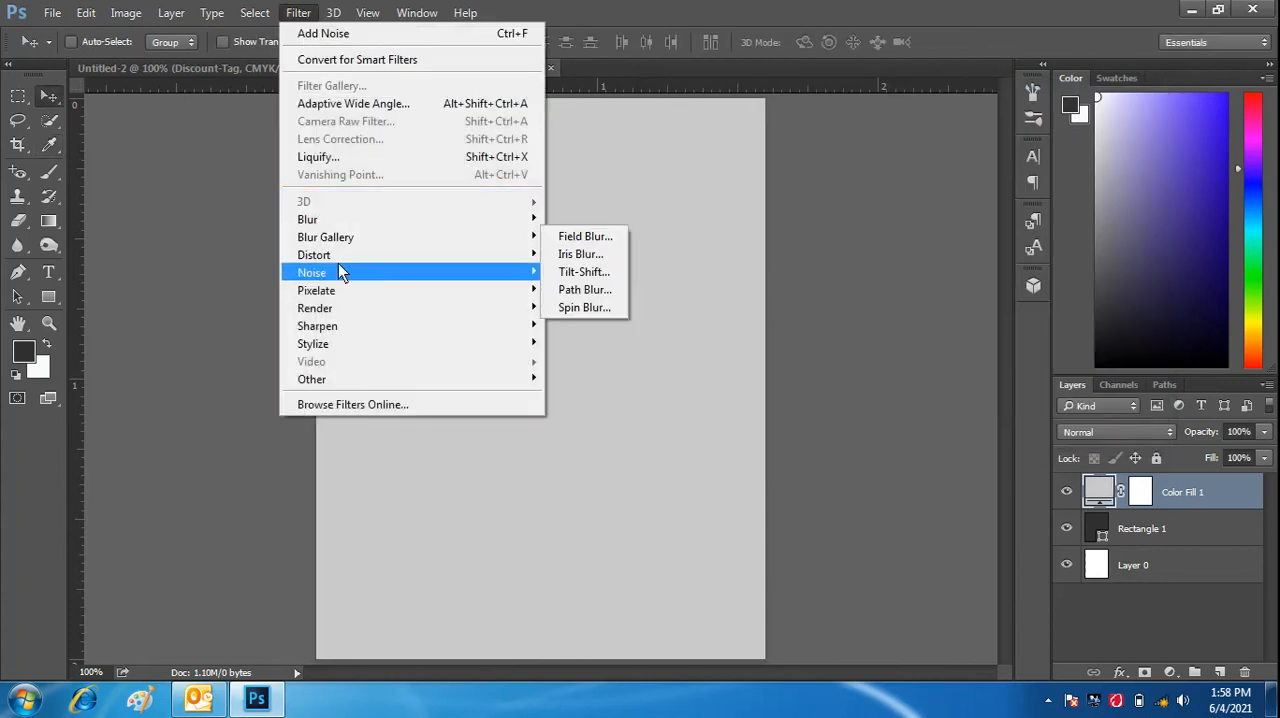
mouse_move(338, 268)
left_click(592, 274)
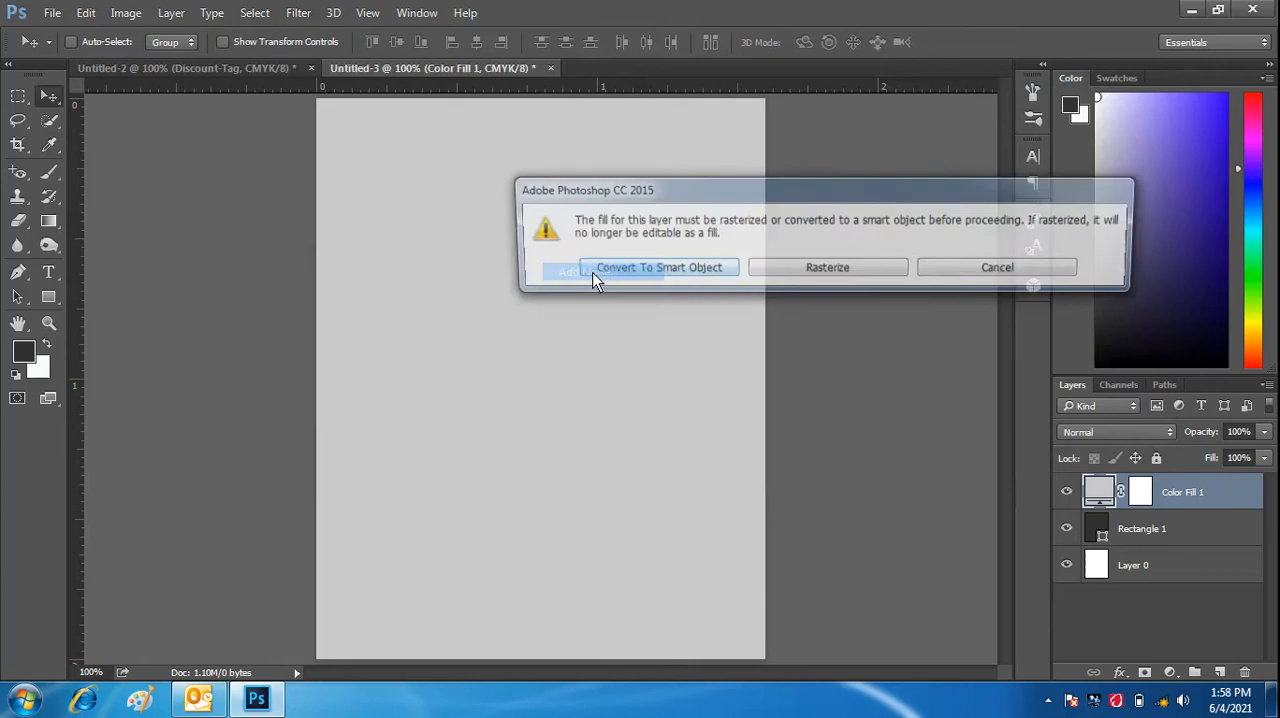
left_click(652, 268)
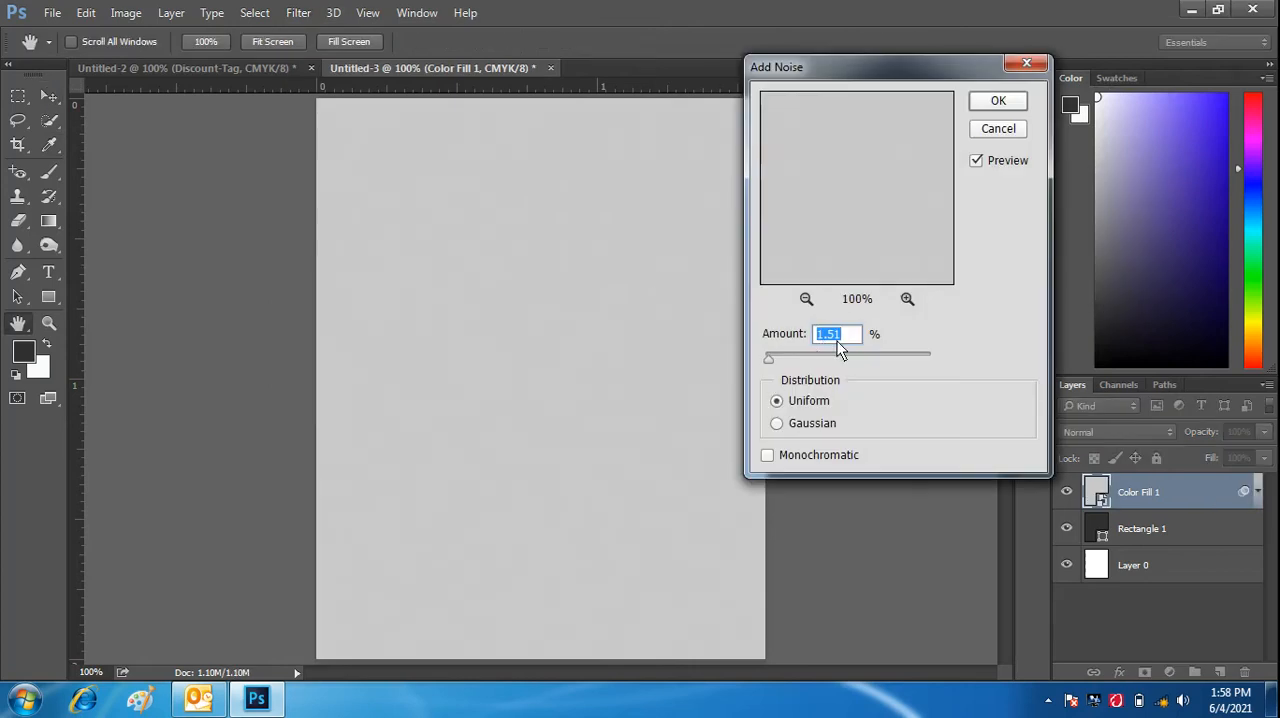
left_click(1001, 103)
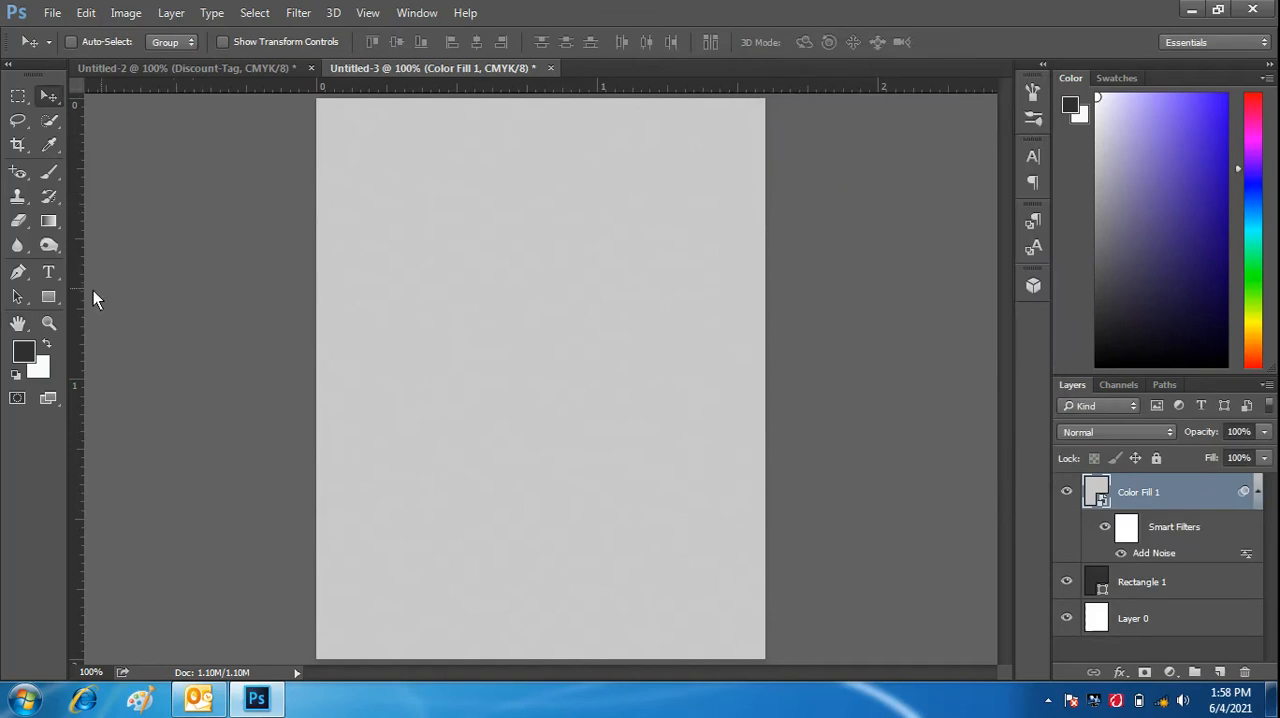
- Add the two-line text "BRIGHTER FUTURE" in Poppins Bold 8 pt near the canvas's upper centre
left_click(49, 272)
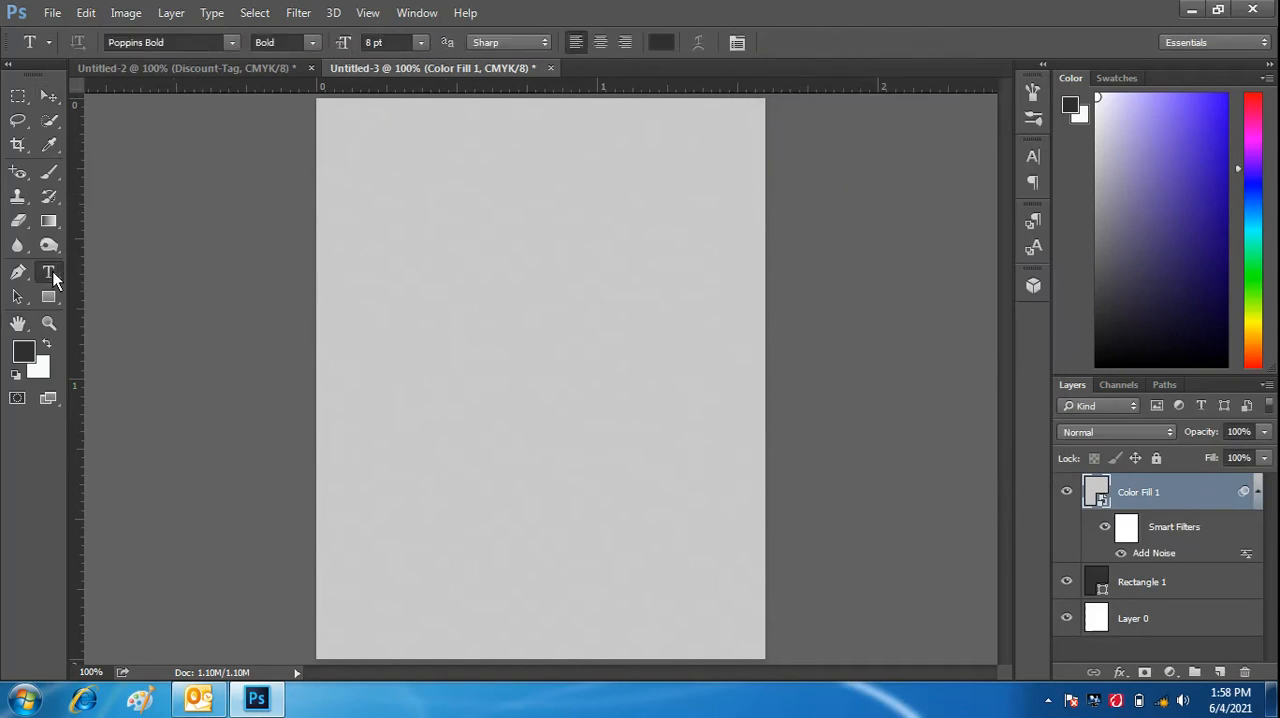
left_click(458, 186)
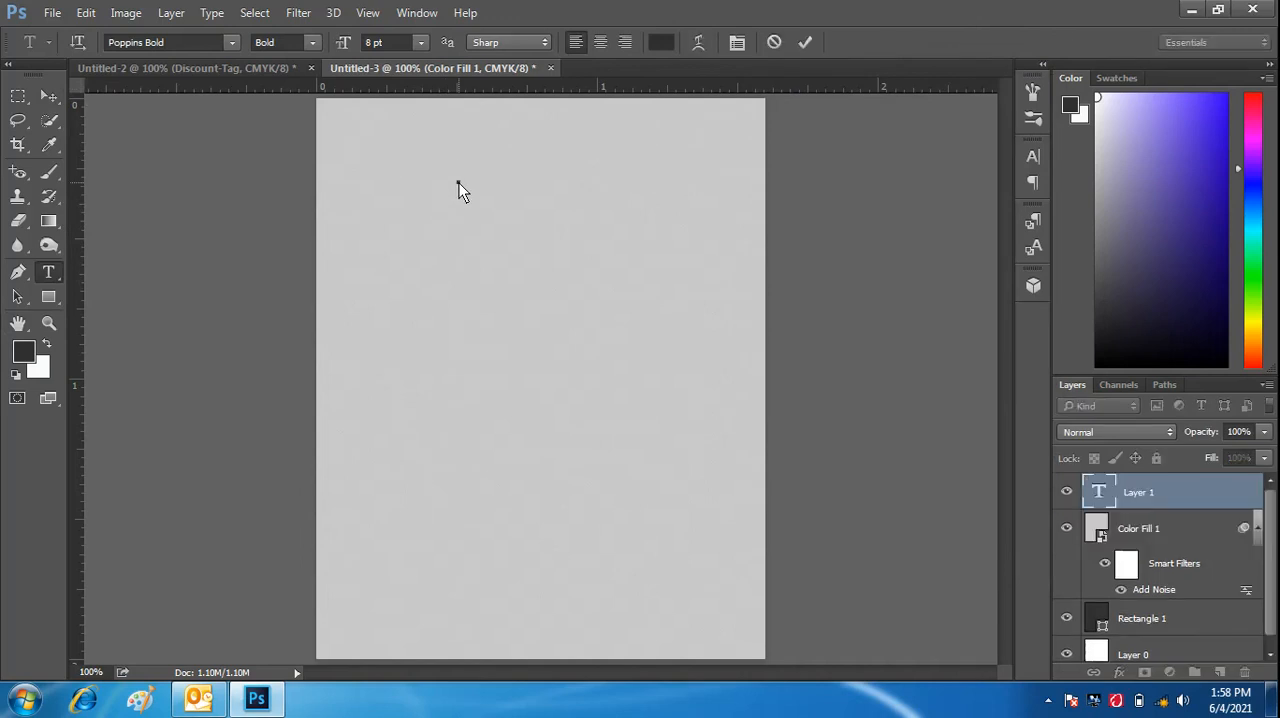
type("BRIGHTER ")
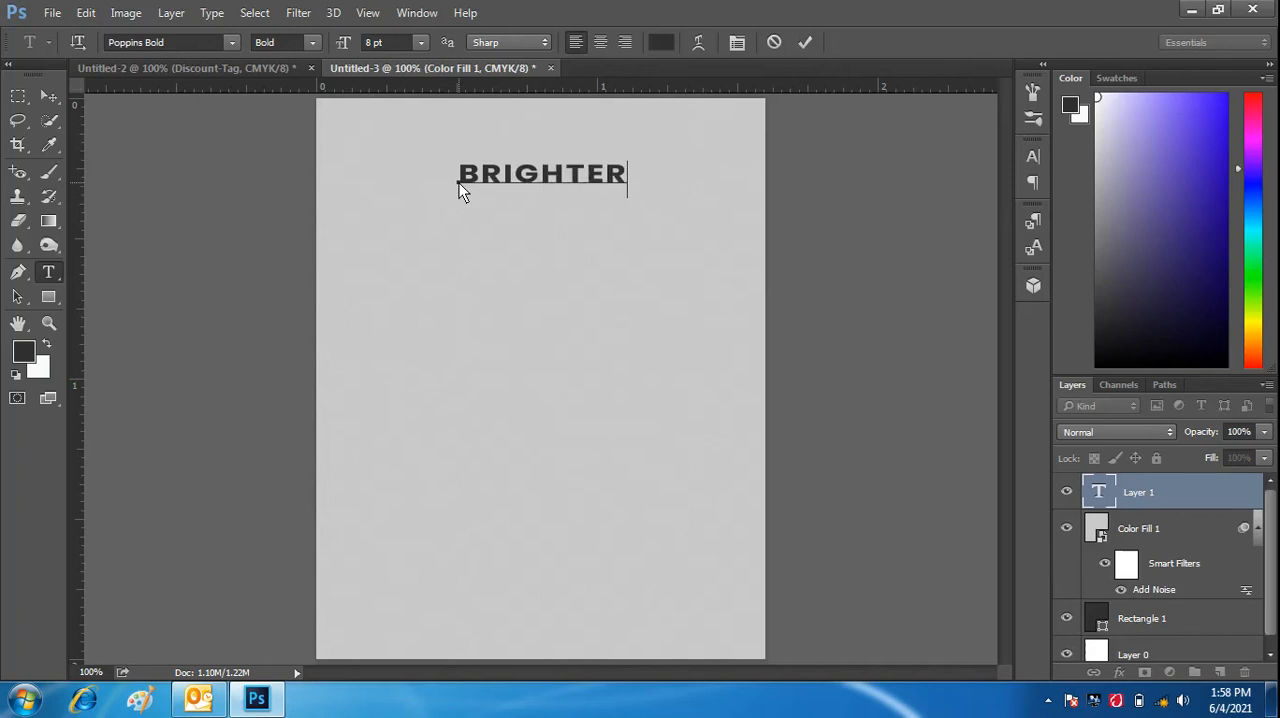
type("FUTURE")
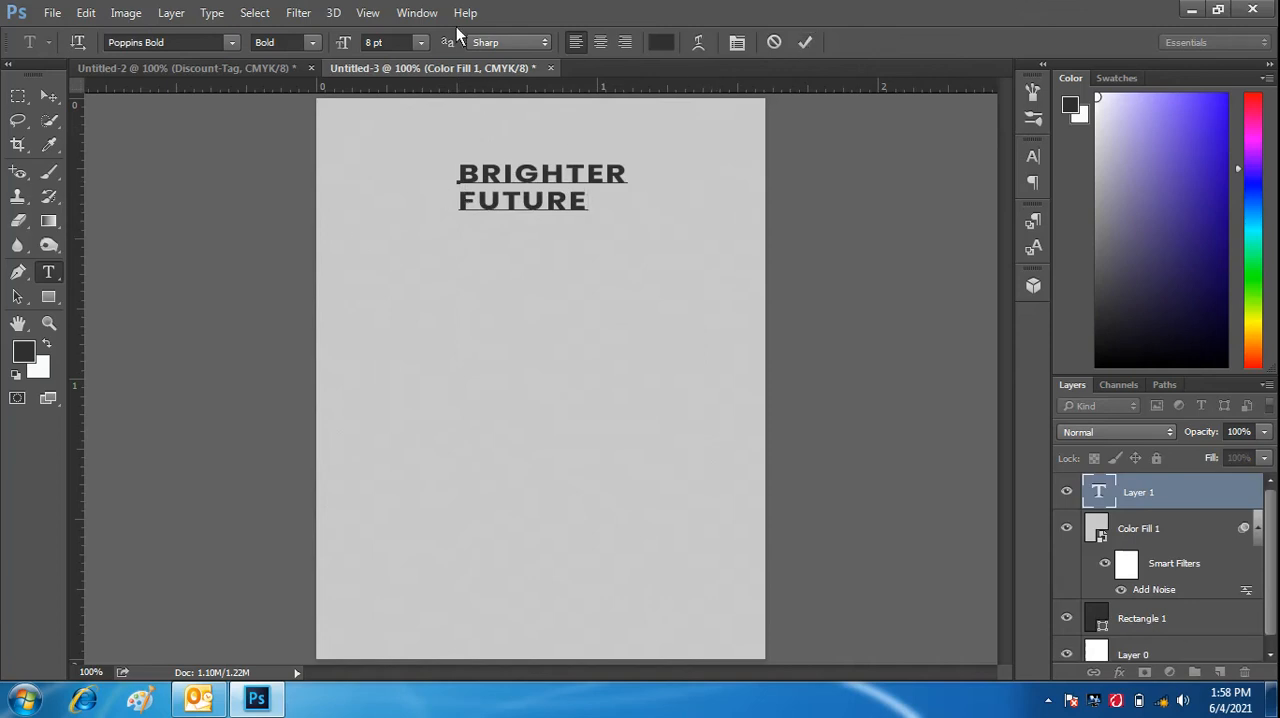
- Set the font size of the word "FUTURE" to 10 pt using the Character settings
left_click(420, 14)
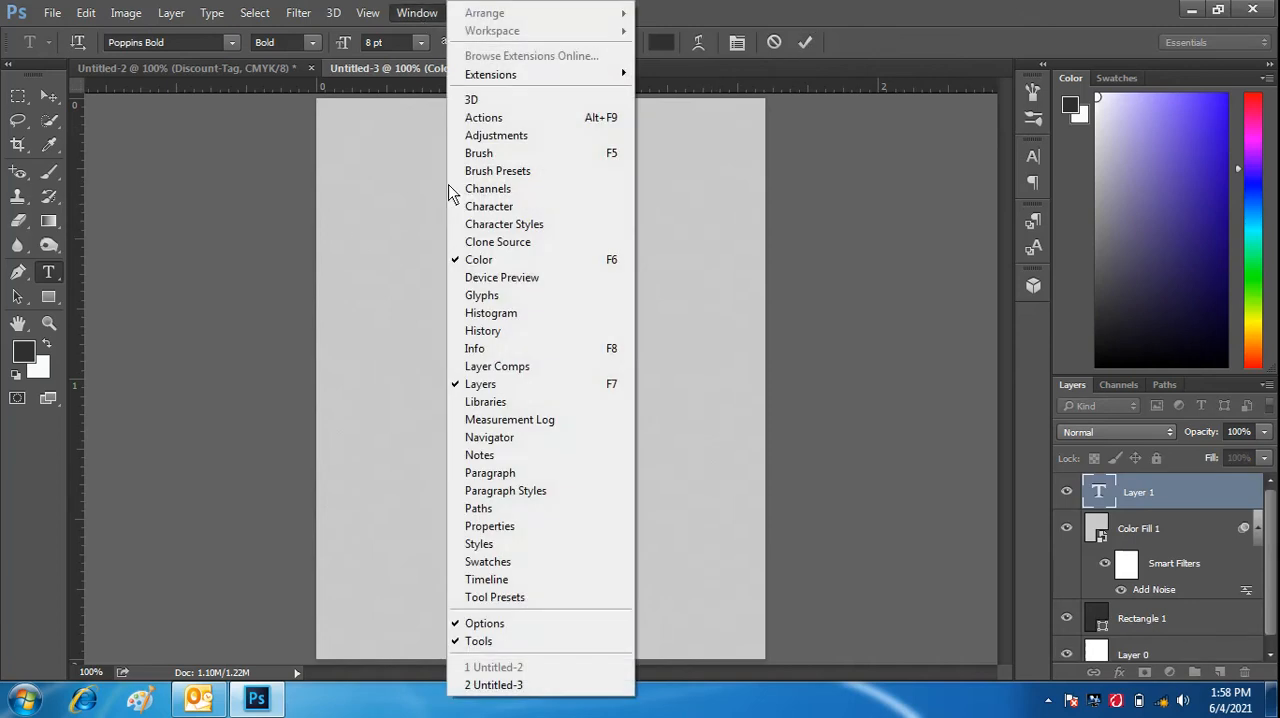
left_click(529, 207)
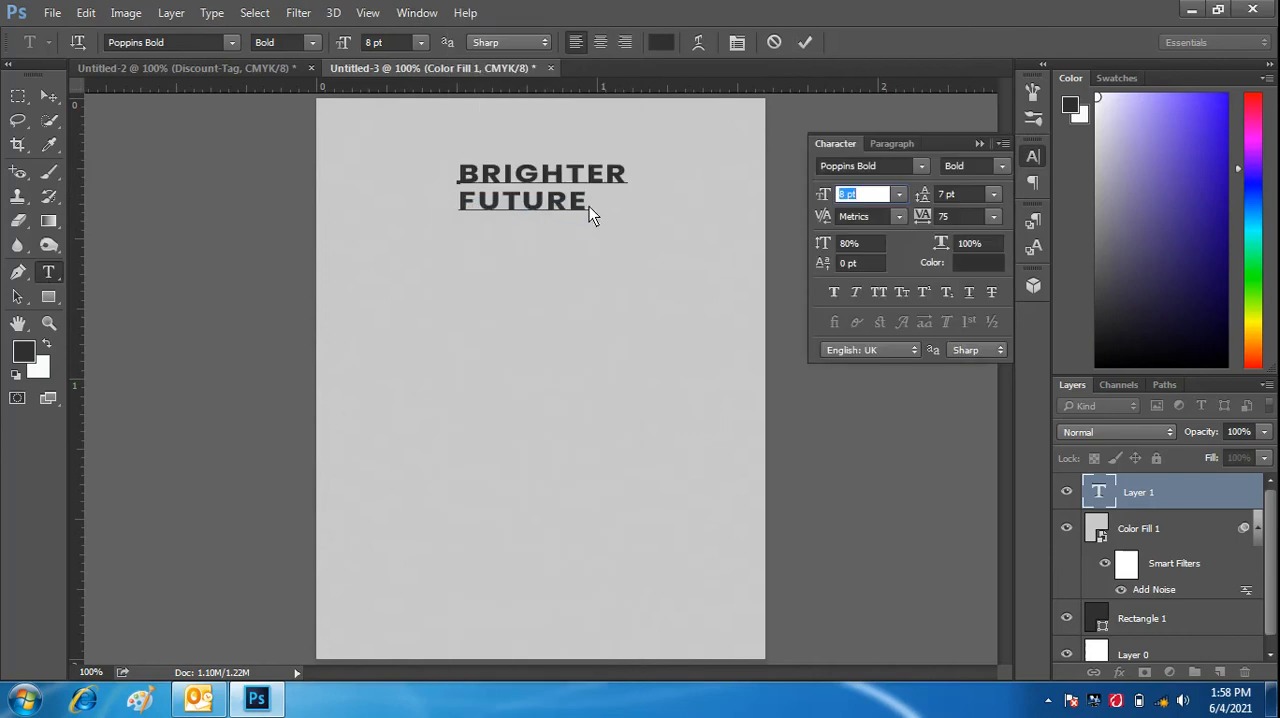
left_click_drag(587, 206, 468, 203)
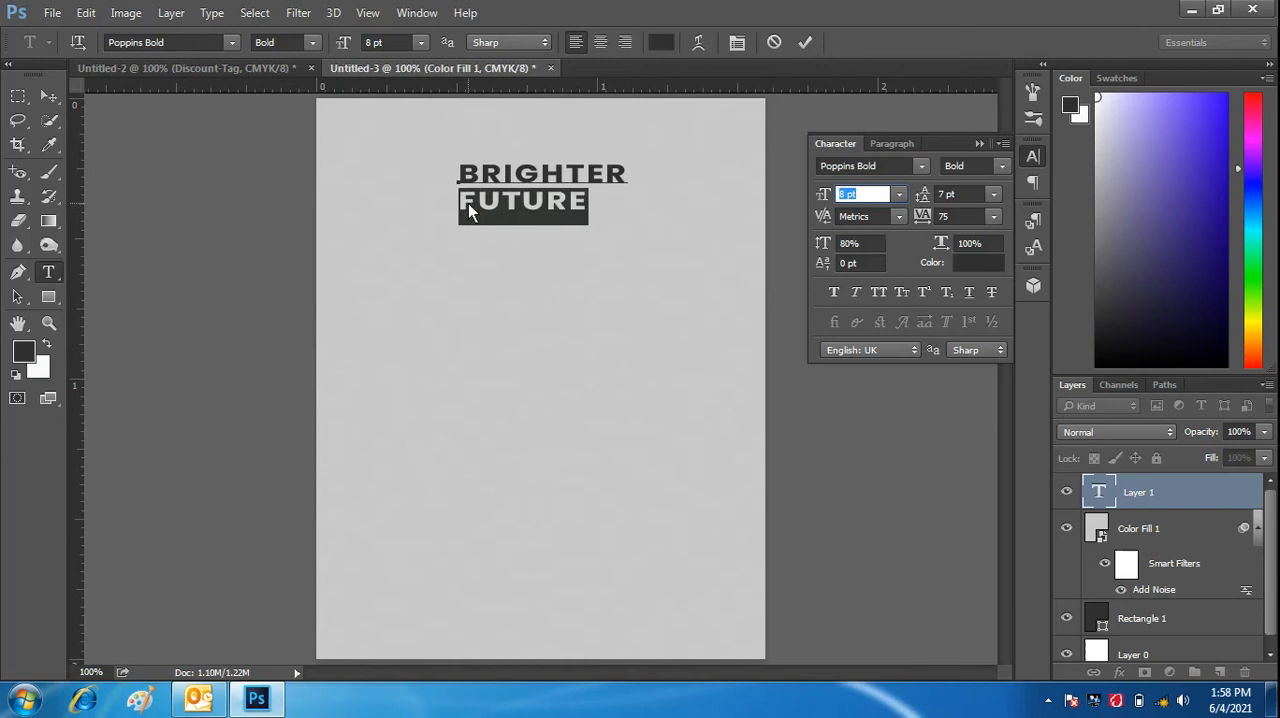
key("Return")
left_click_drag(828, 199, 830, 197)
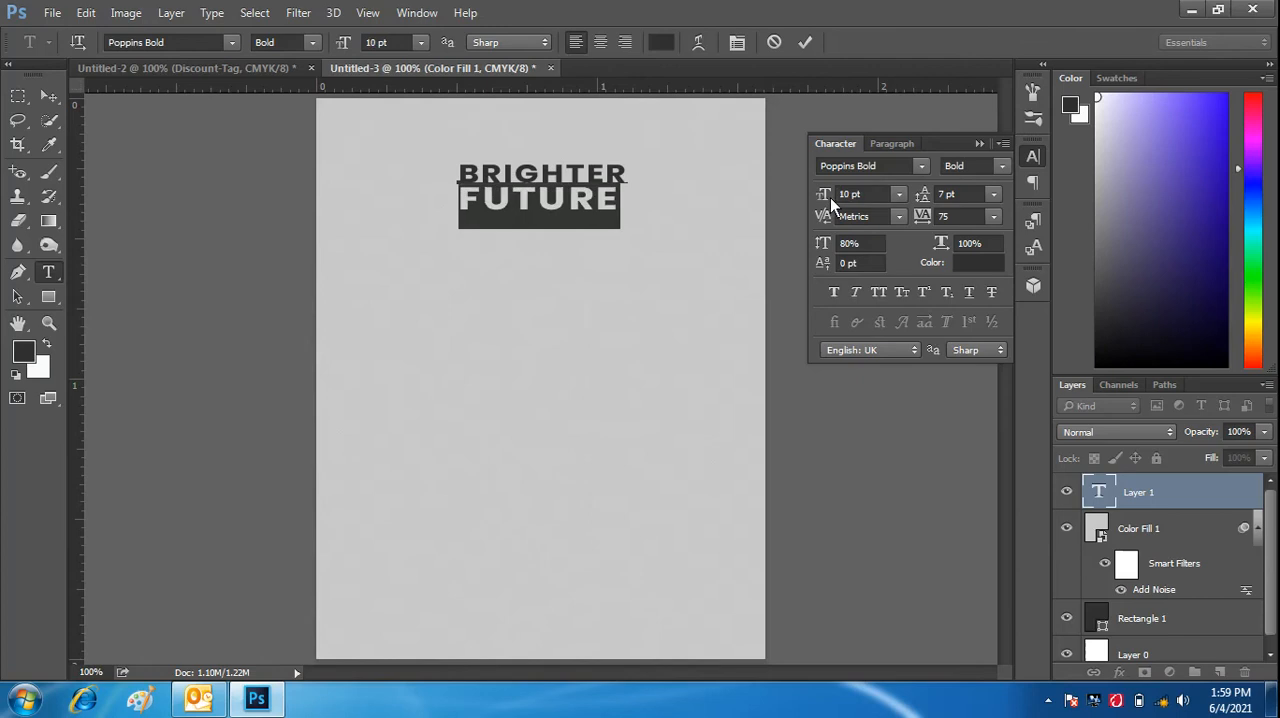
- Commit the edited "BRIGHTER FUTURE" heading text
left_click(805, 42)
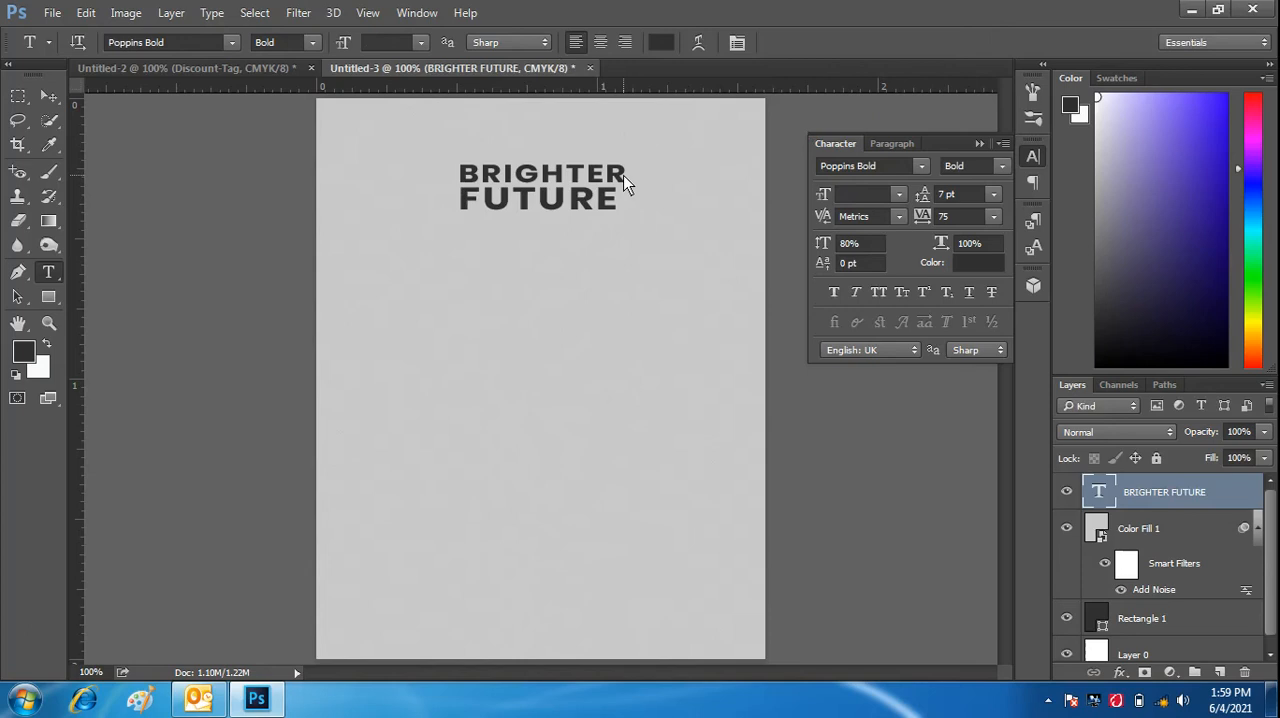
left_click(623, 175)
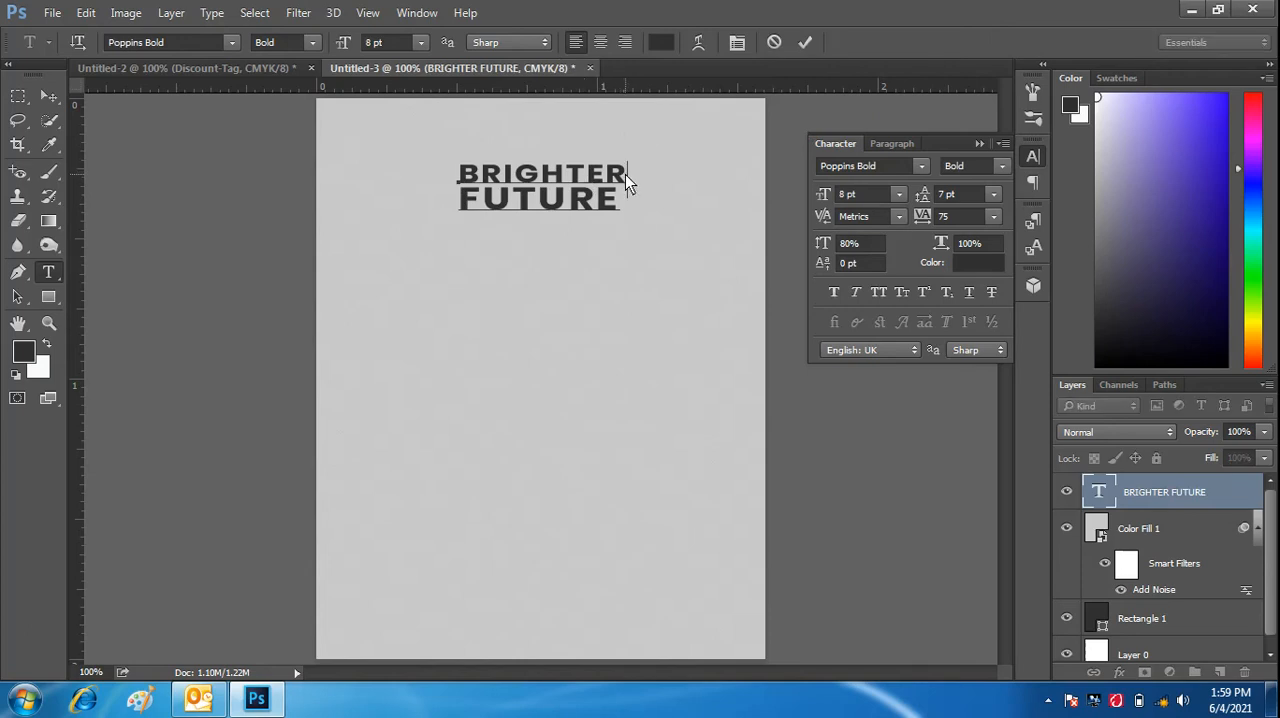
left_click_drag(625, 174, 465, 167)
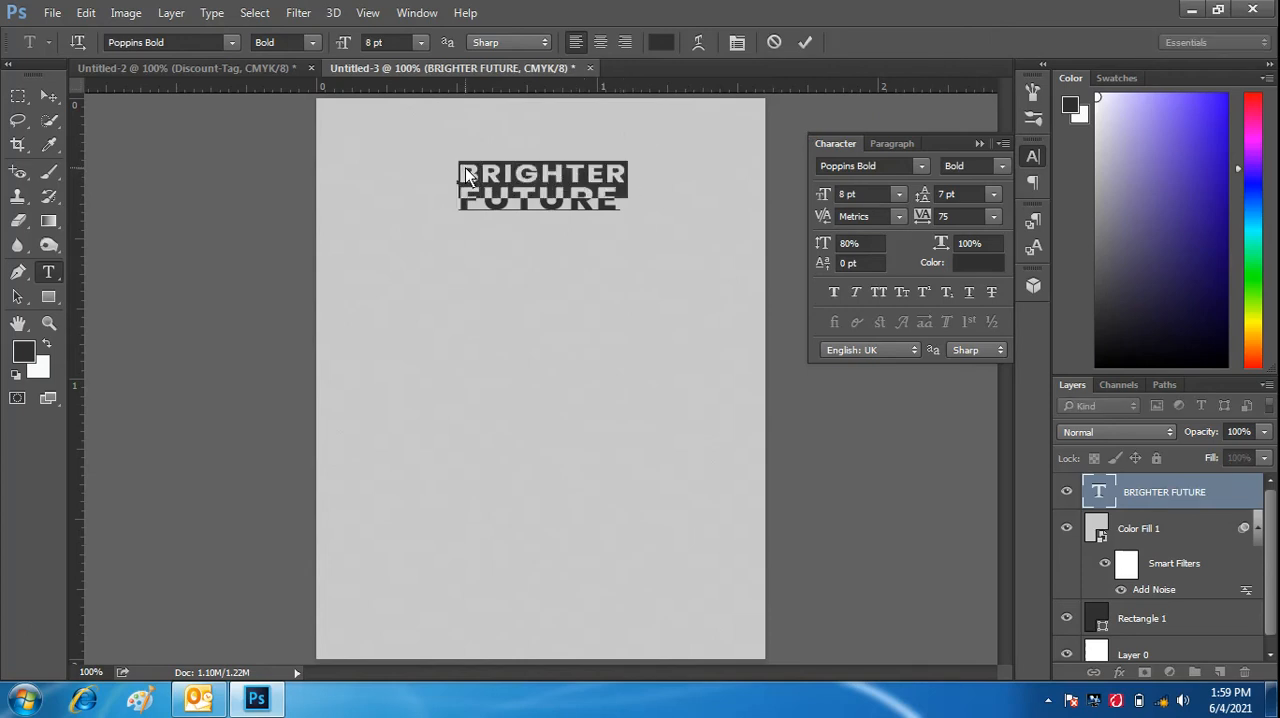
left_click(826, 197)
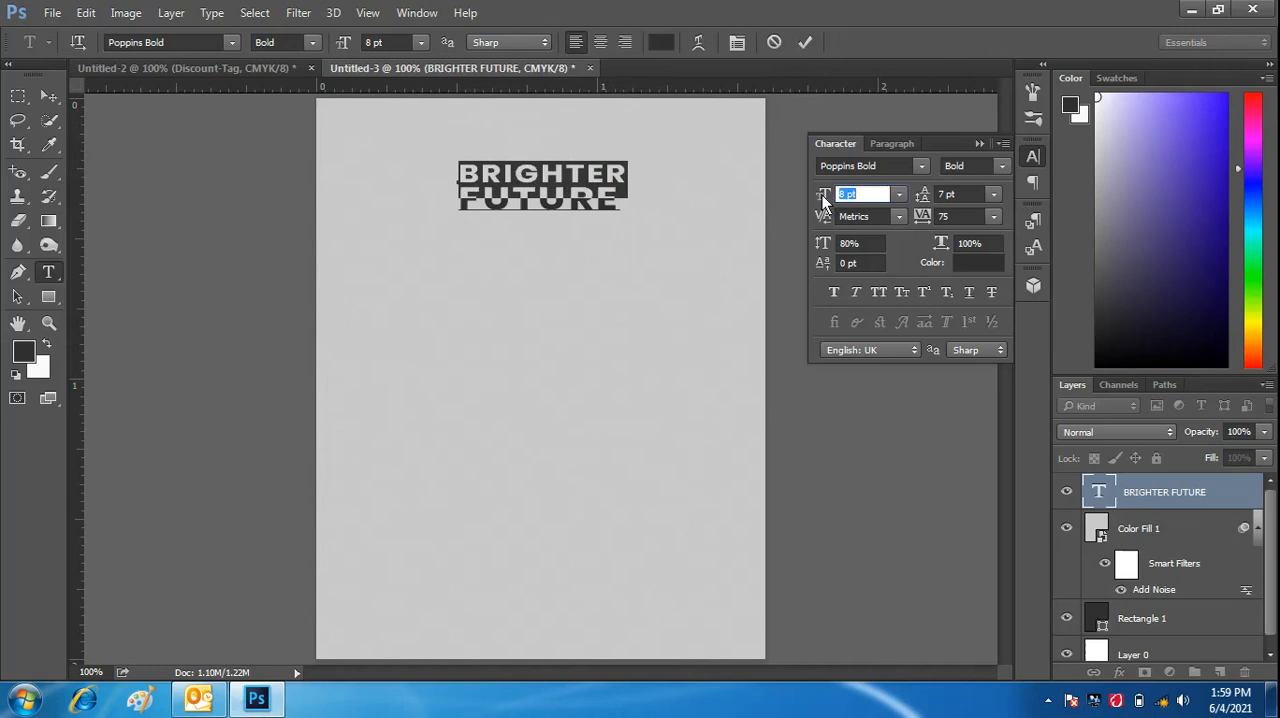
key("Down")
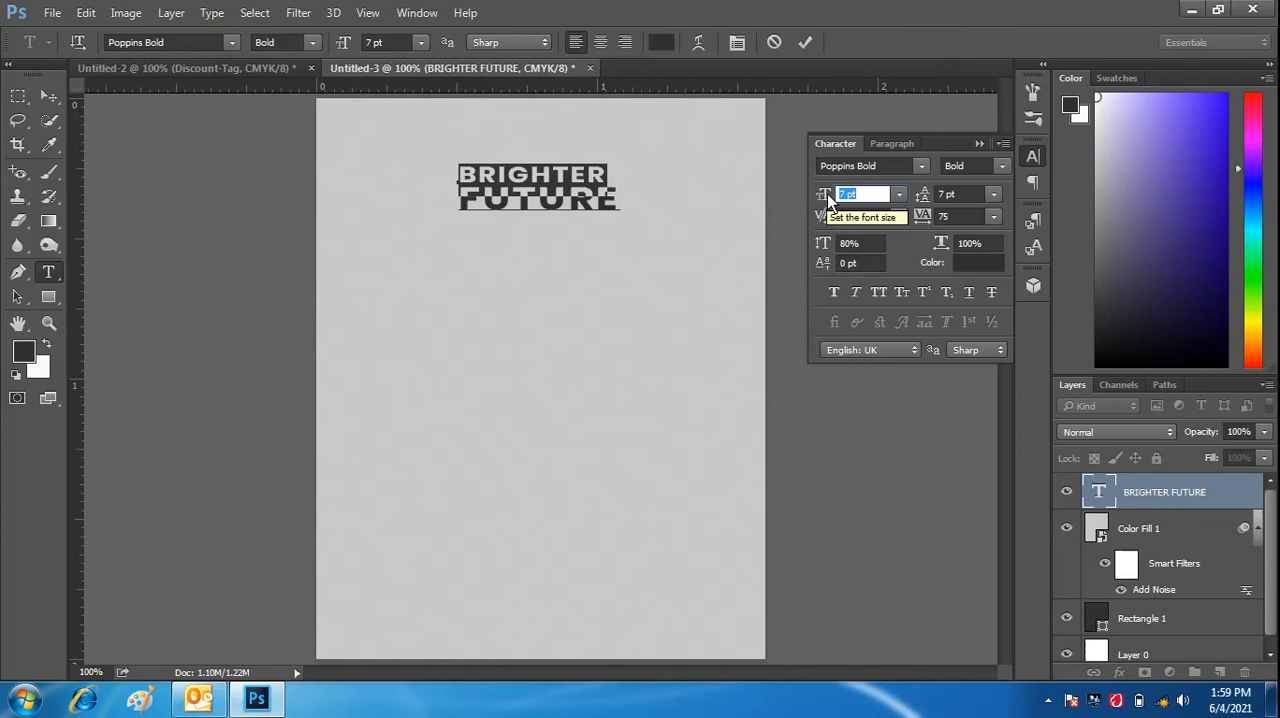
key("Up")
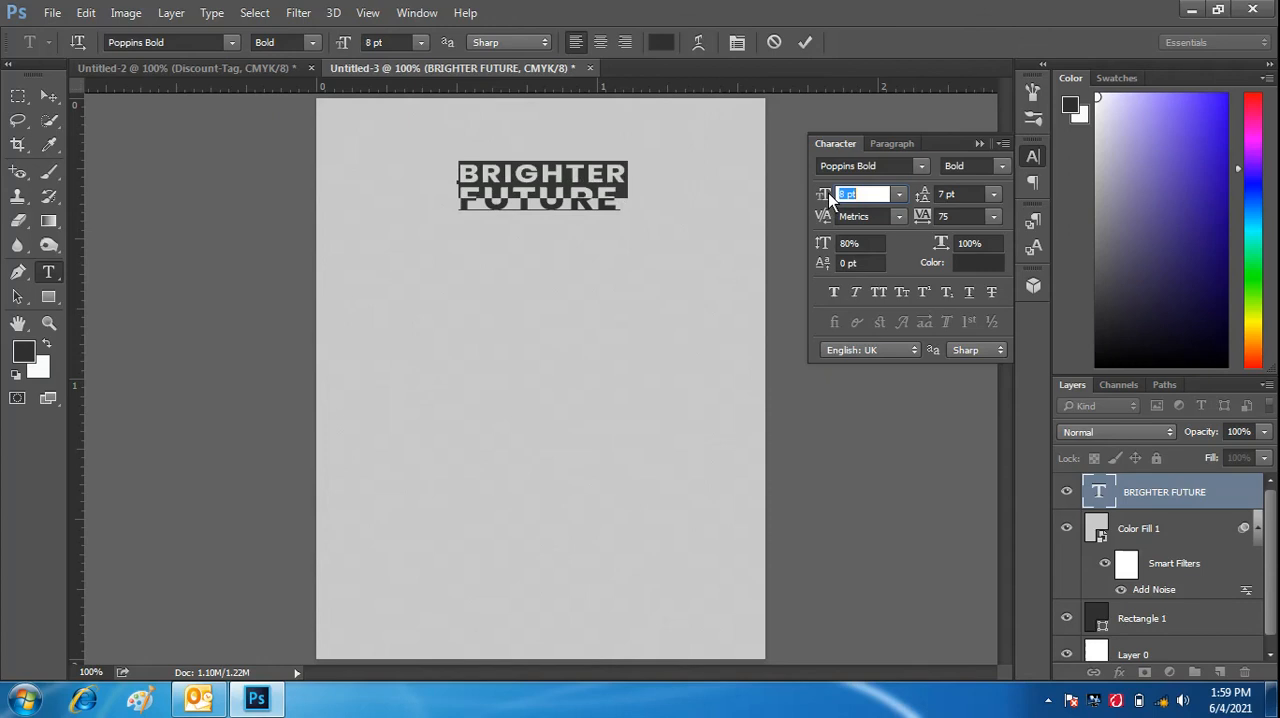
left_click(805, 43)
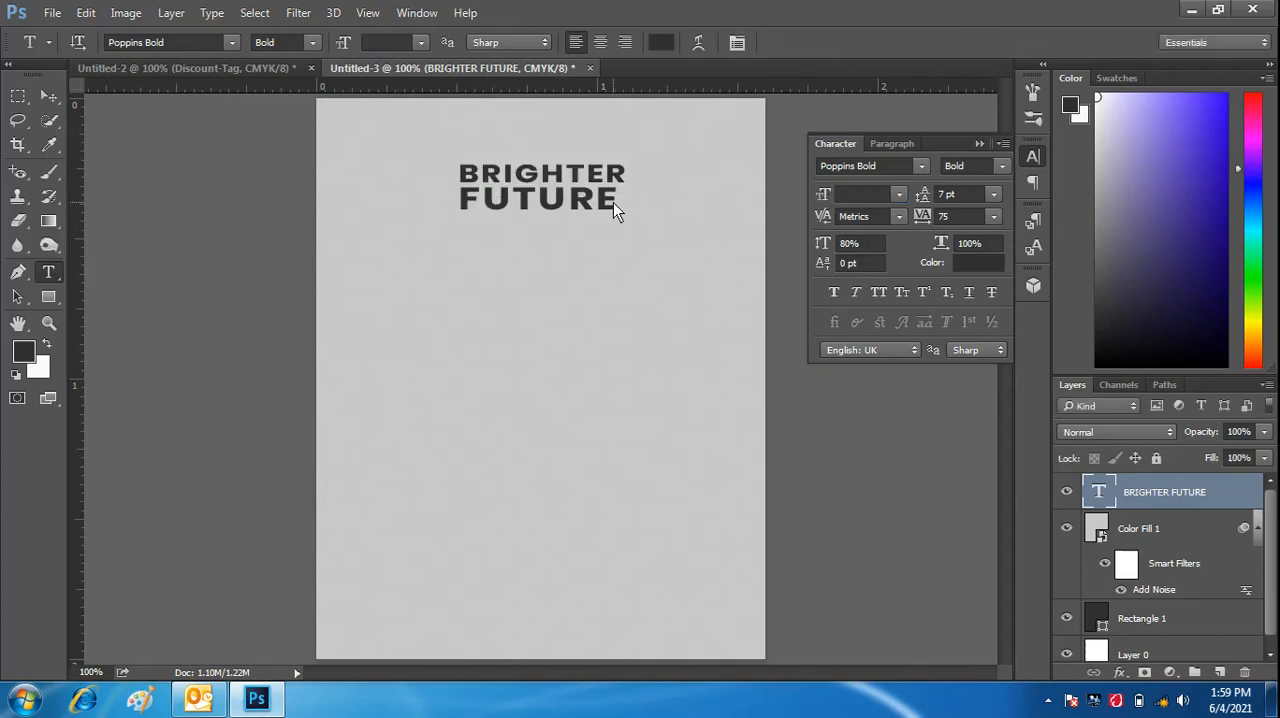
- Set the tracking of the word "FUTURE" to 100 and commit the text edit
left_click_drag(613, 203, 421, 220)
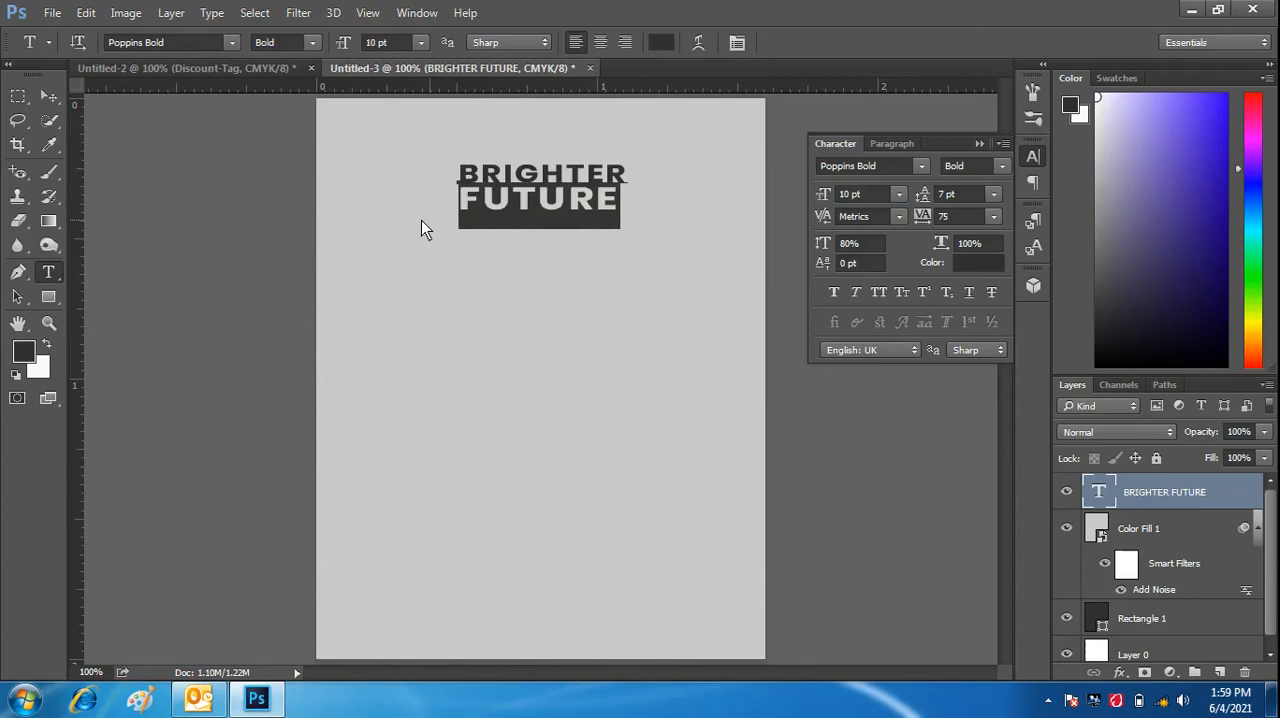
left_click(824, 200)
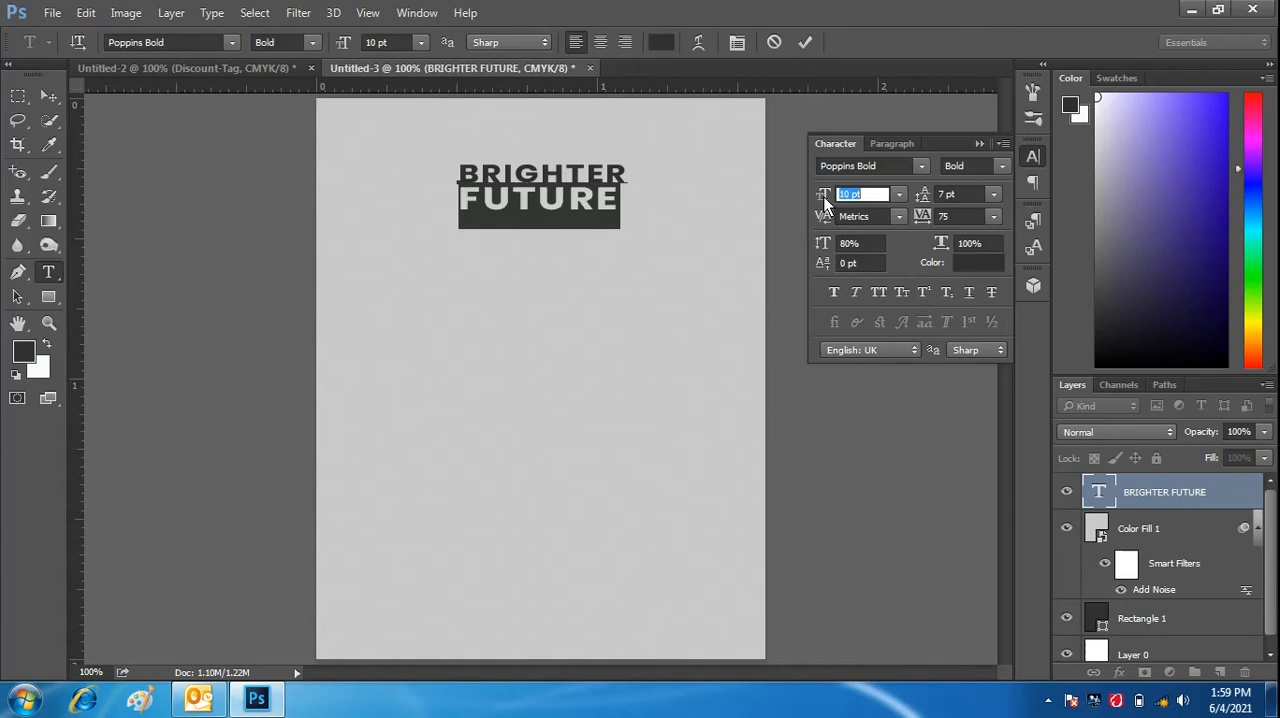
left_click_drag(824, 200, 824, 200)
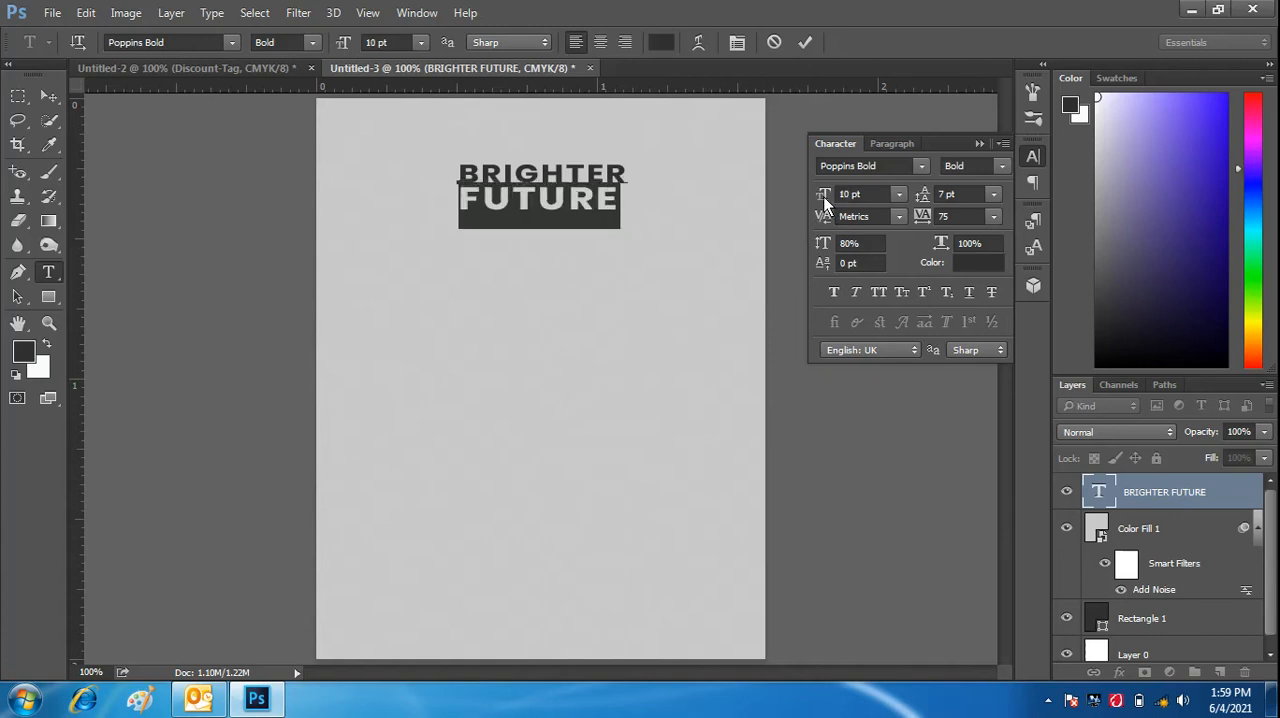
left_click(993, 219)
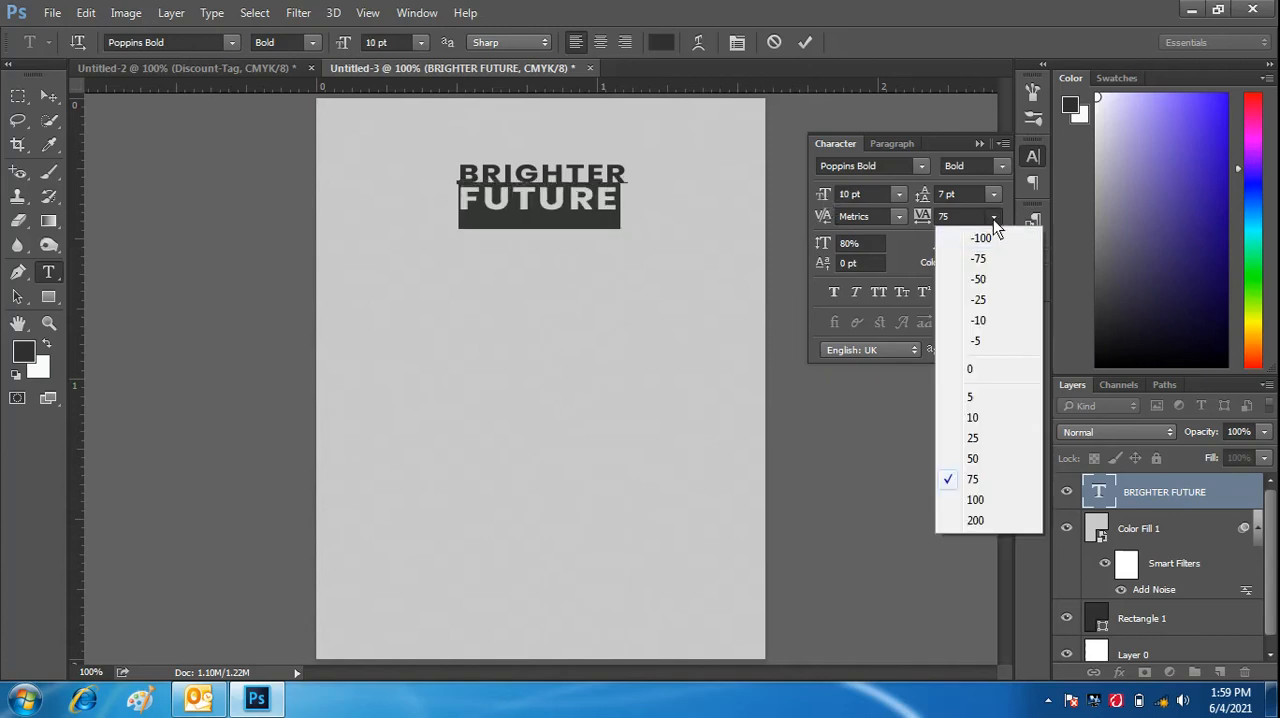
left_click(976, 500)
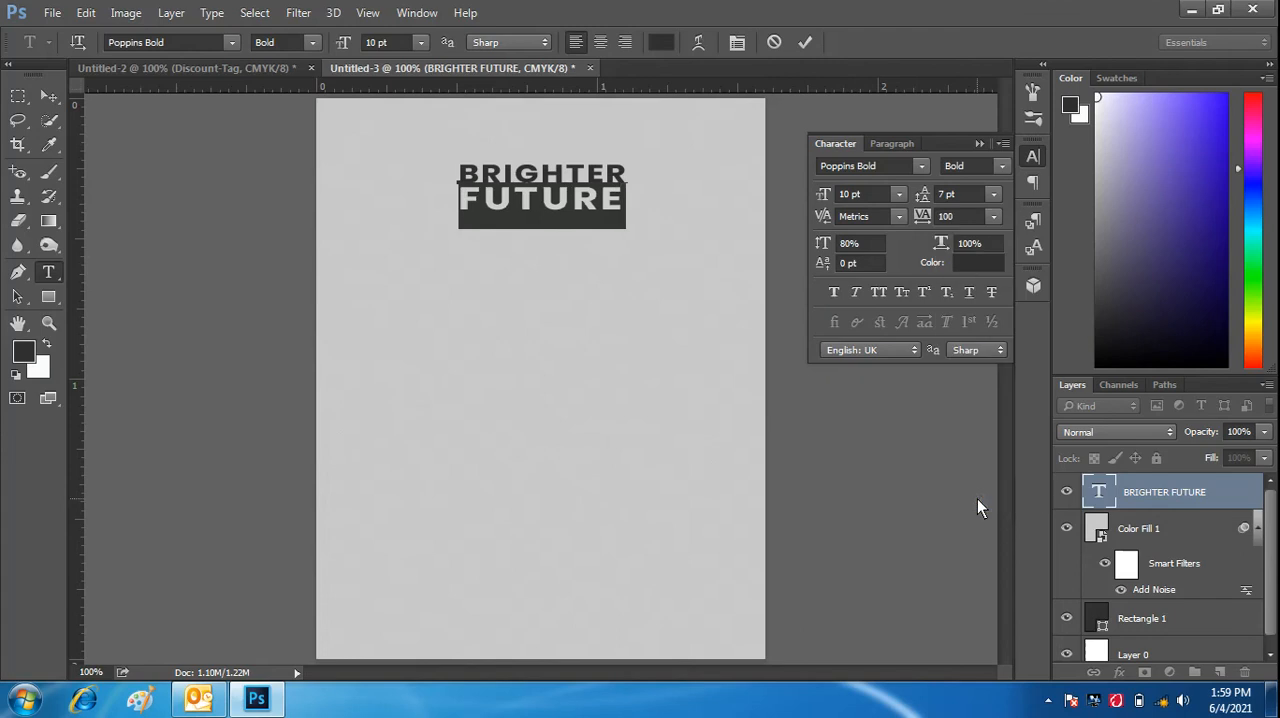
left_click(806, 43)
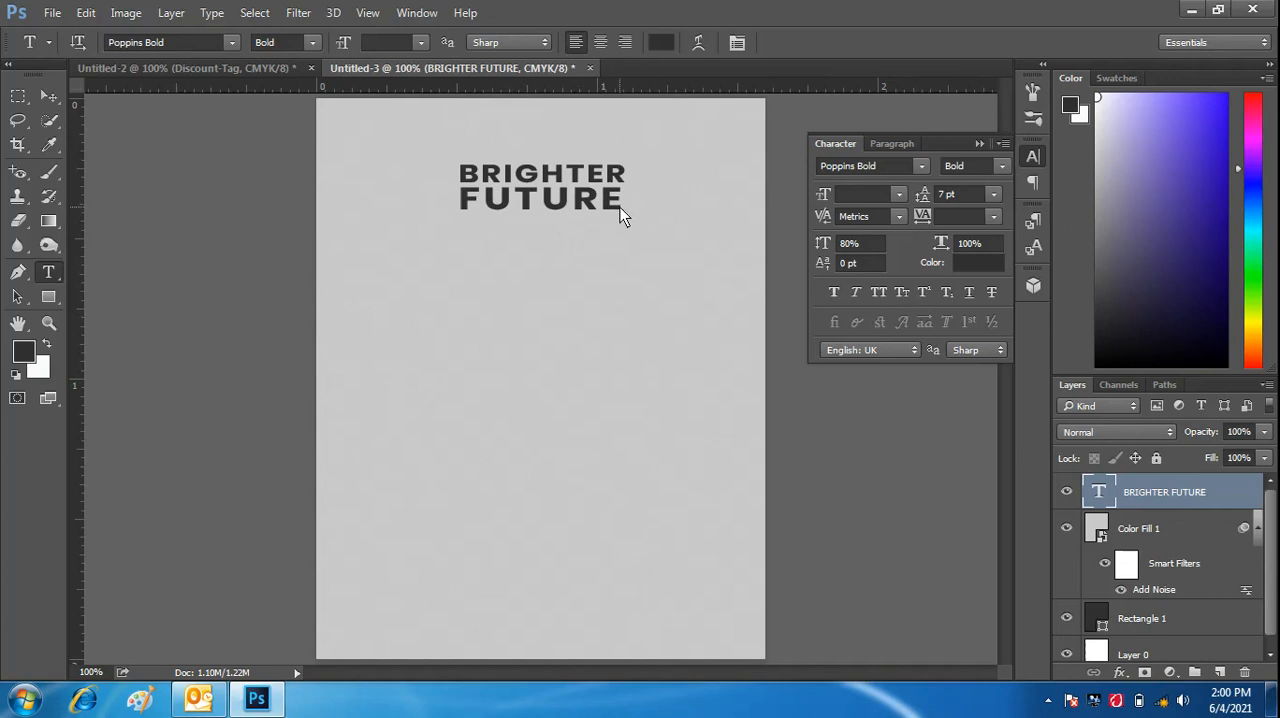
- Scale the "BRIGHTER FUTURE" heading proportionally to about 109% and move it slightly down to the canvas's horizontal centre
left_click(48, 97)
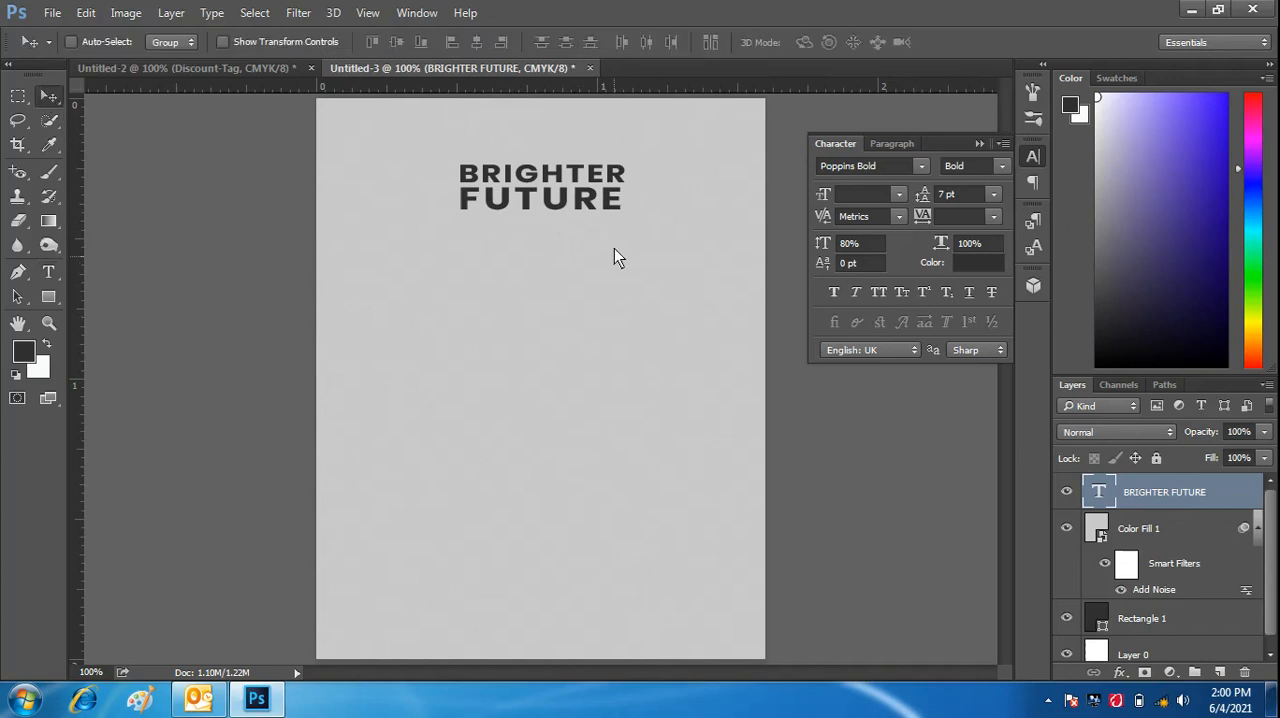
key("ctrl+t")
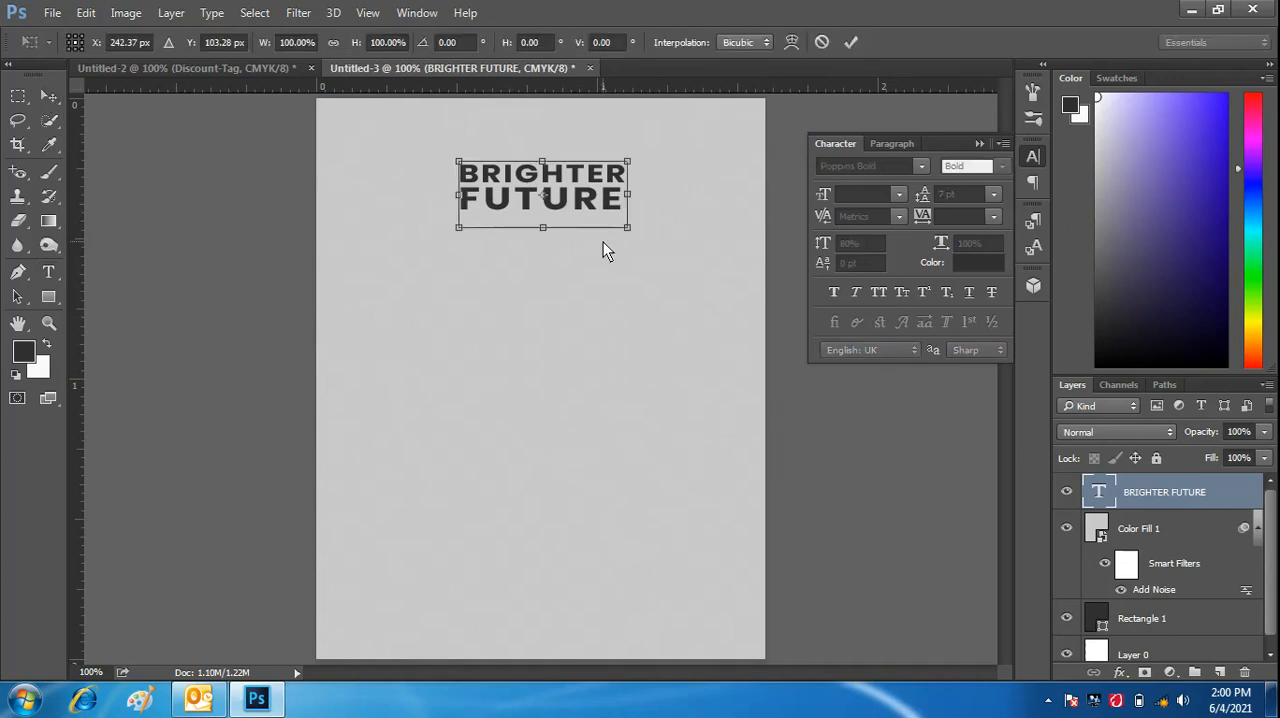
left_click_drag(627, 225, 638, 243)
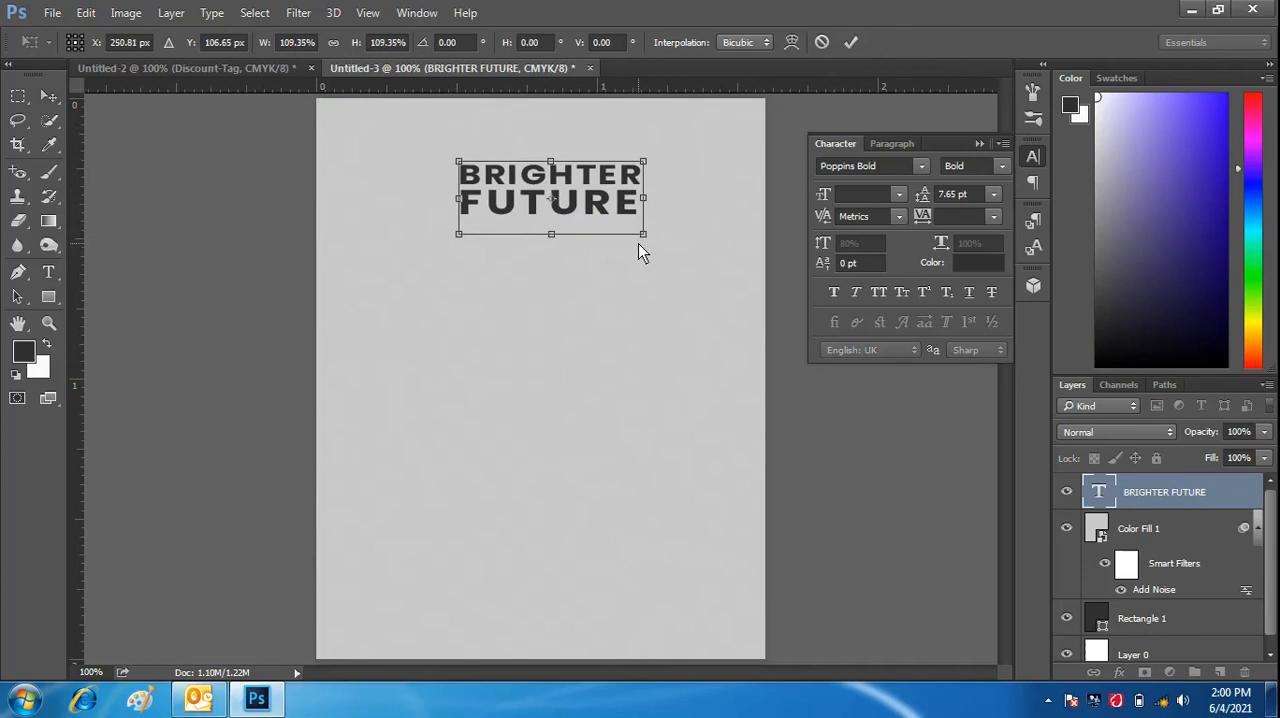
left_click(857, 43)
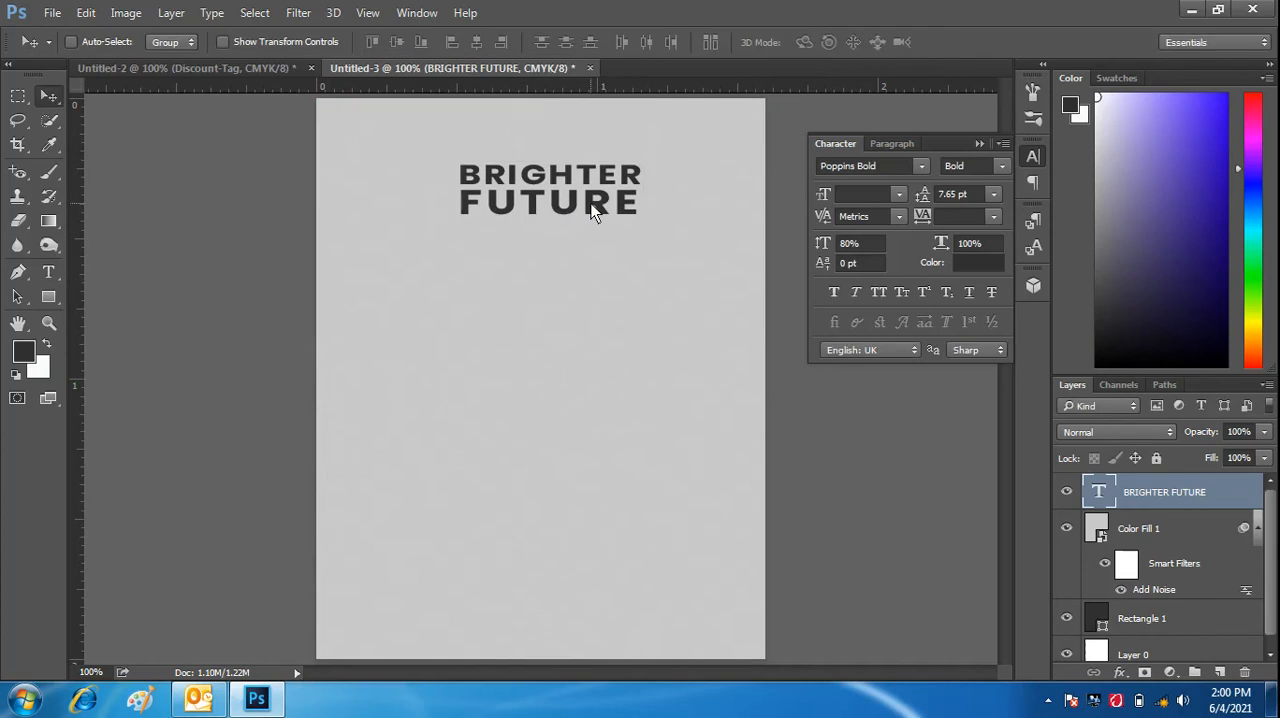
left_click_drag(591, 203, 580, 216)
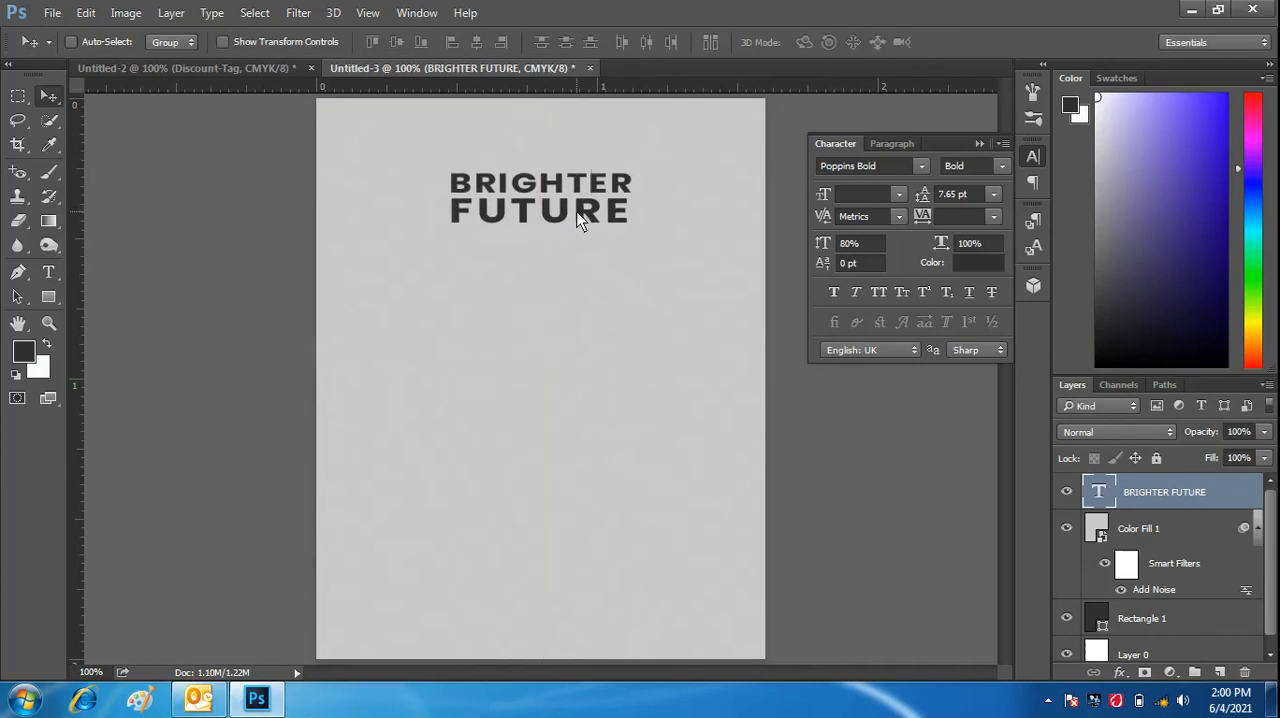
left_click(52, 270)
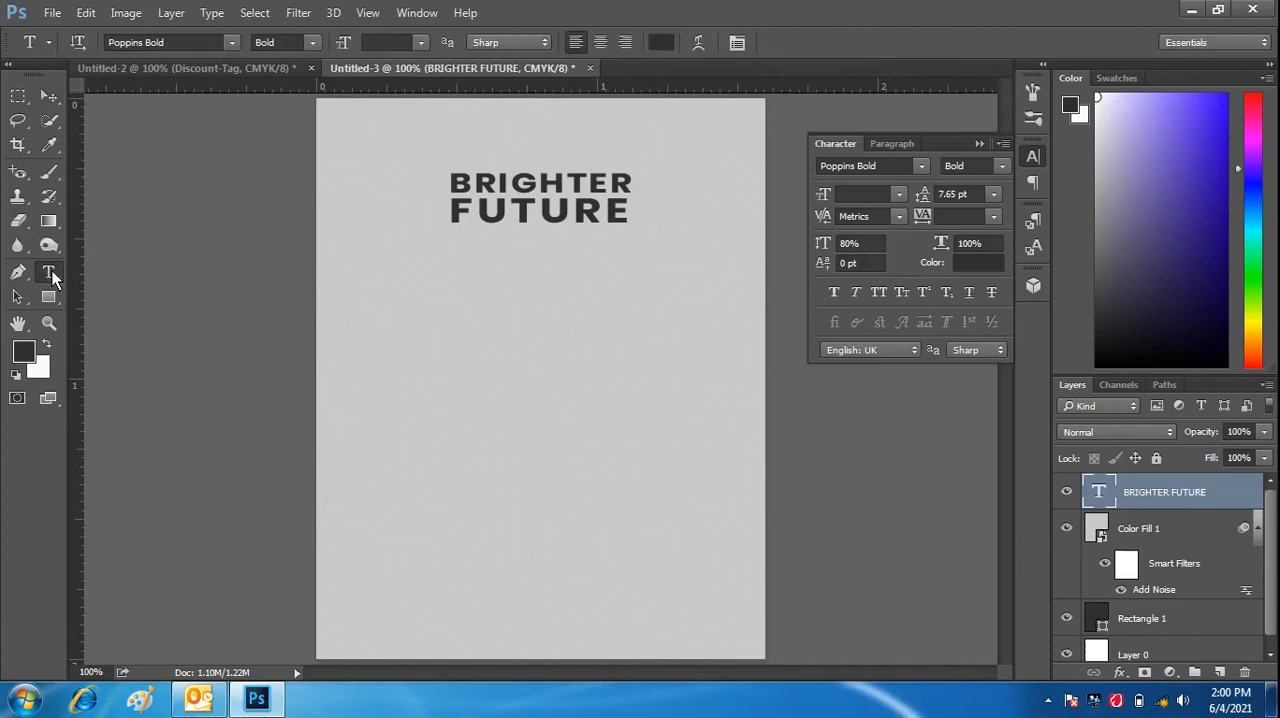
left_click(314, 44)
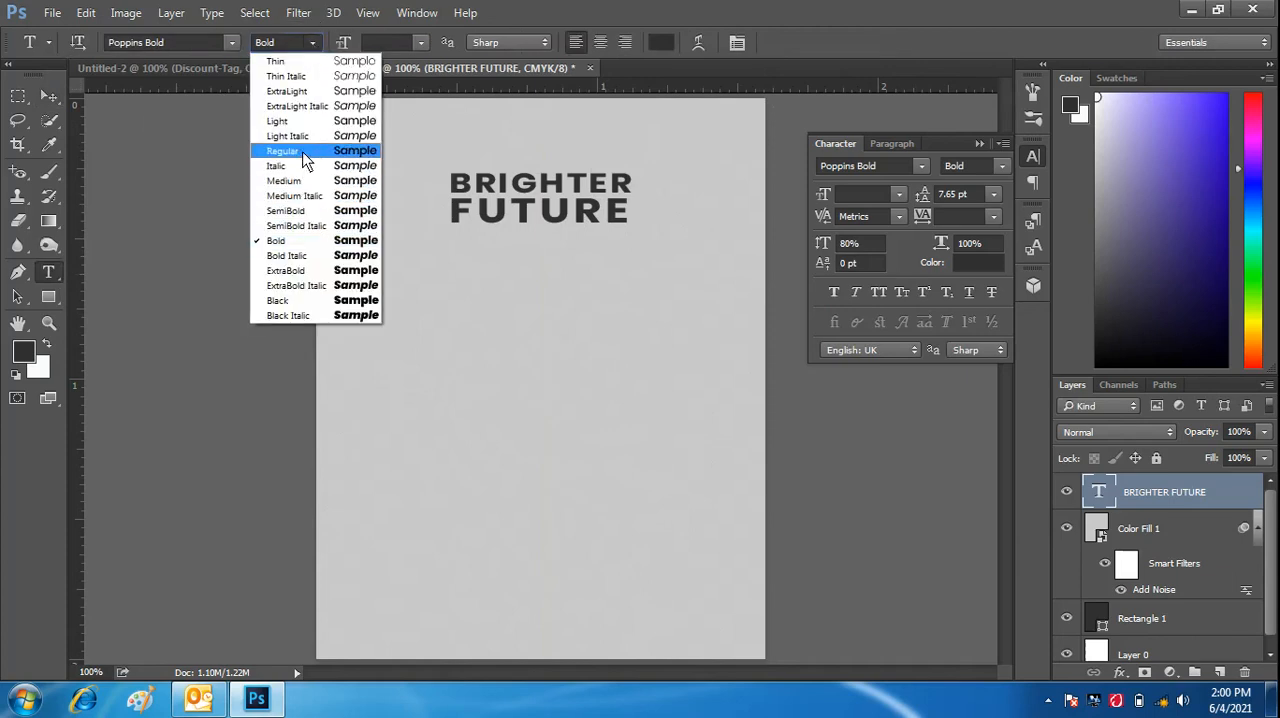
left_click(290, 151)
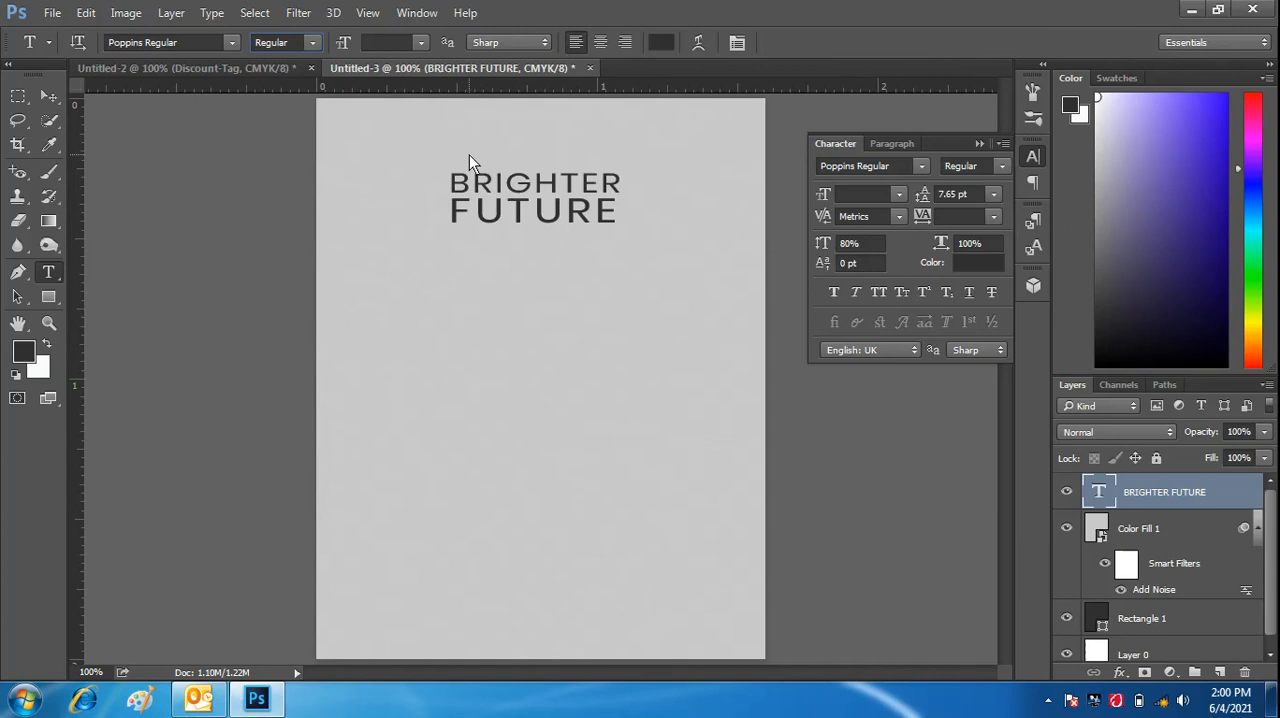
key("ctrl+z")
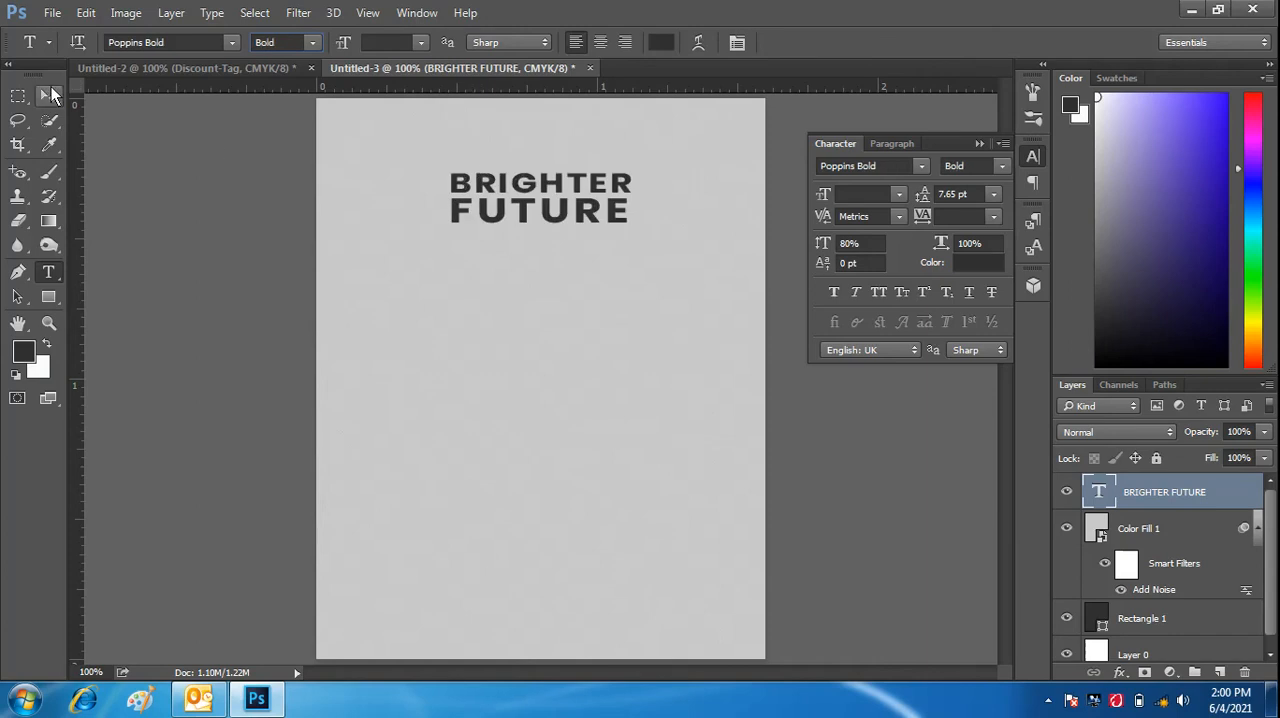
- Start a new Poppins Regular text layer just above the heading on the canvas, stacked directly over the Color Fill 1 layer
left_click(48, 96)
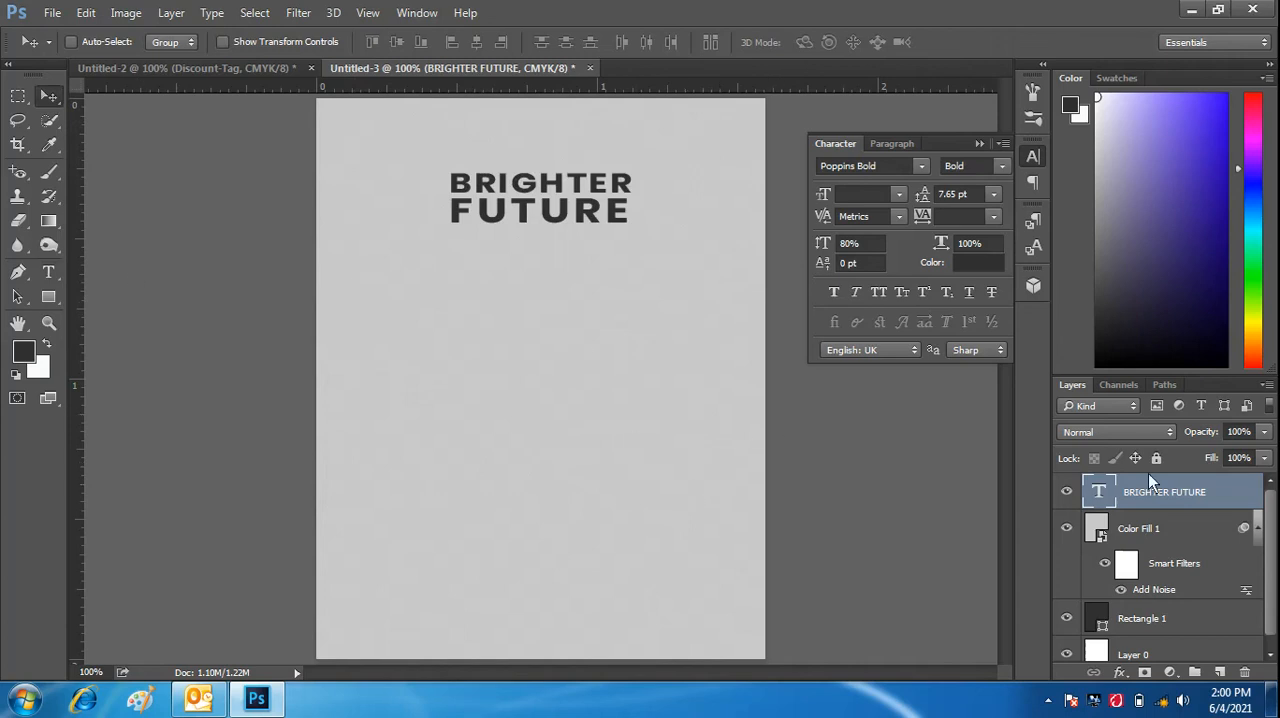
left_click(1185, 536)
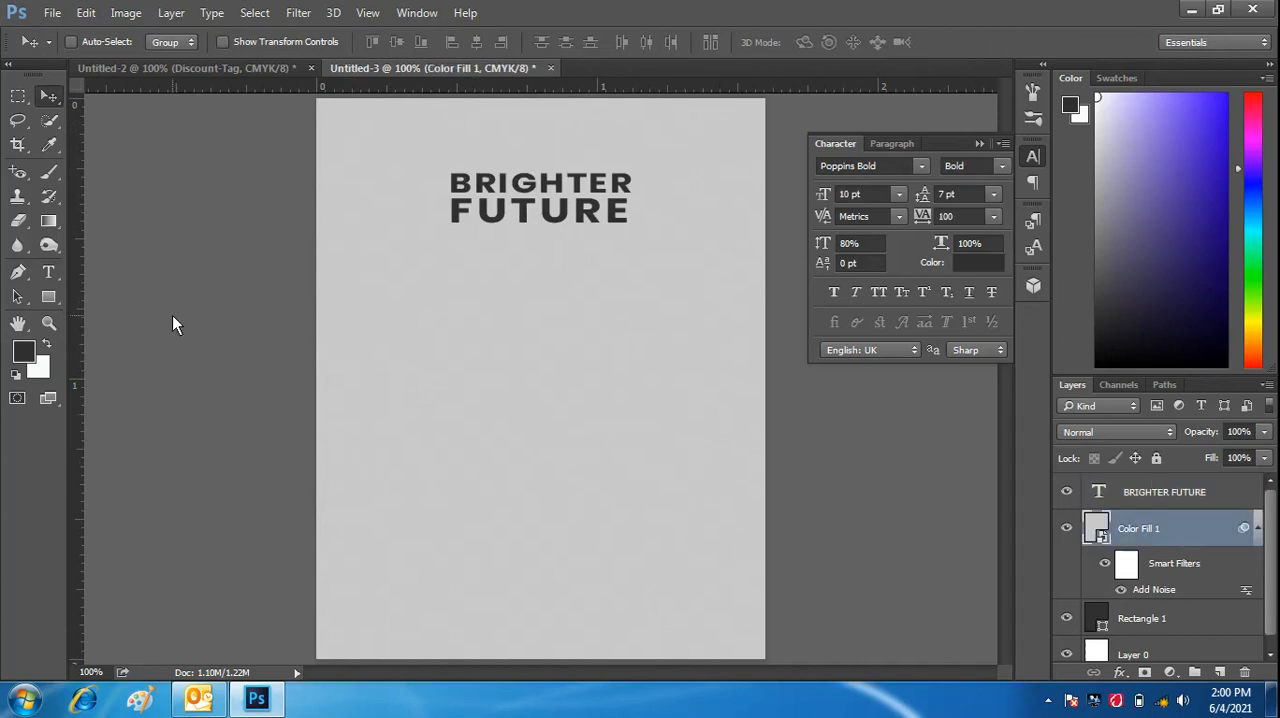
left_click(54, 268)
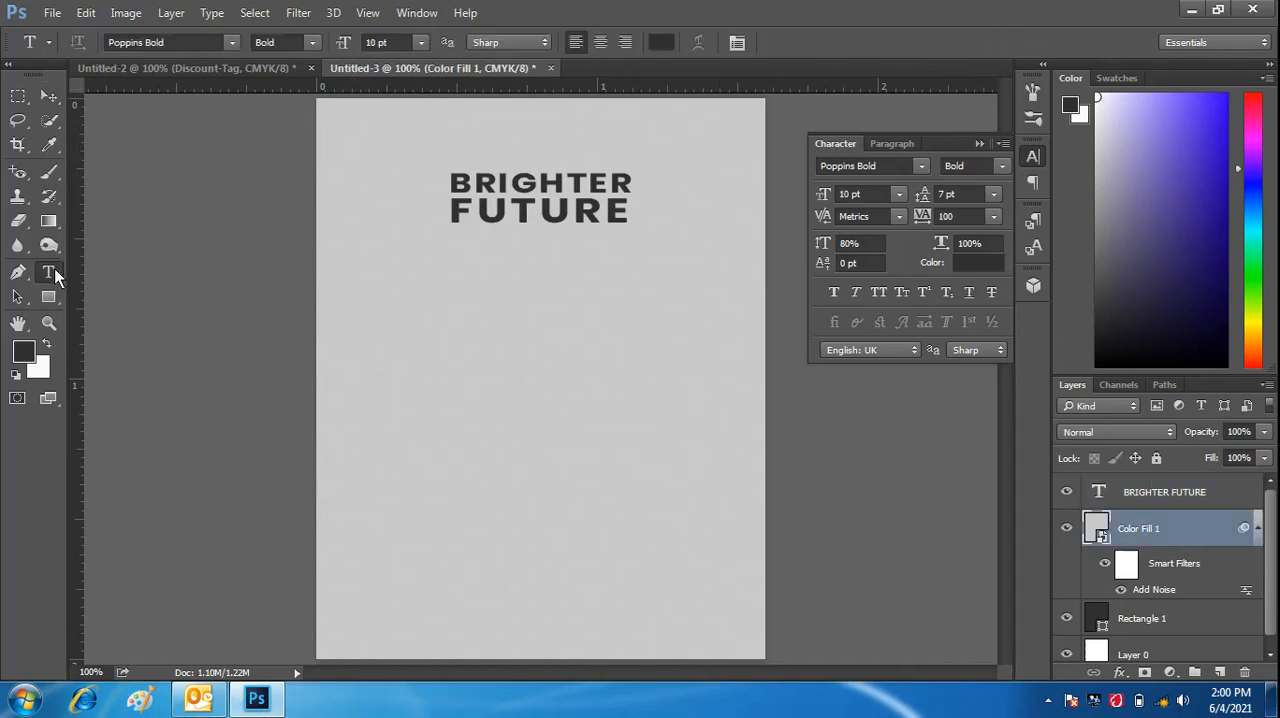
left_click(484, 155)
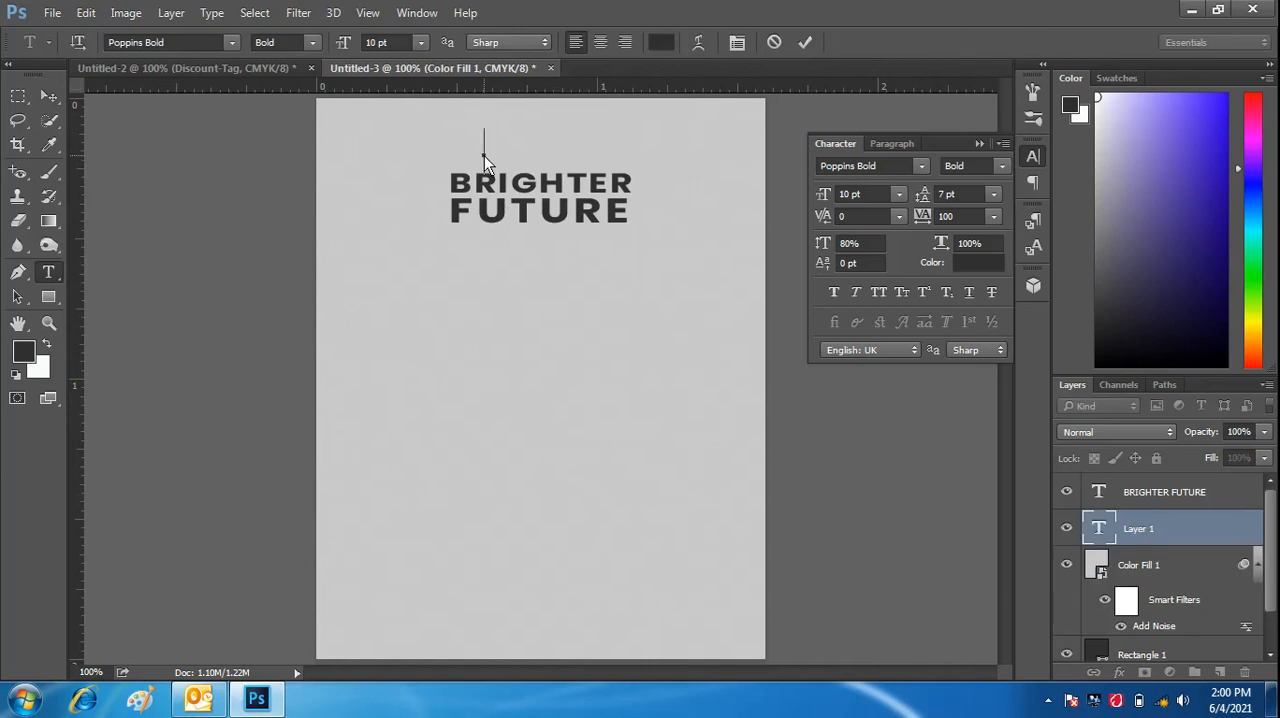
left_click(311, 43)
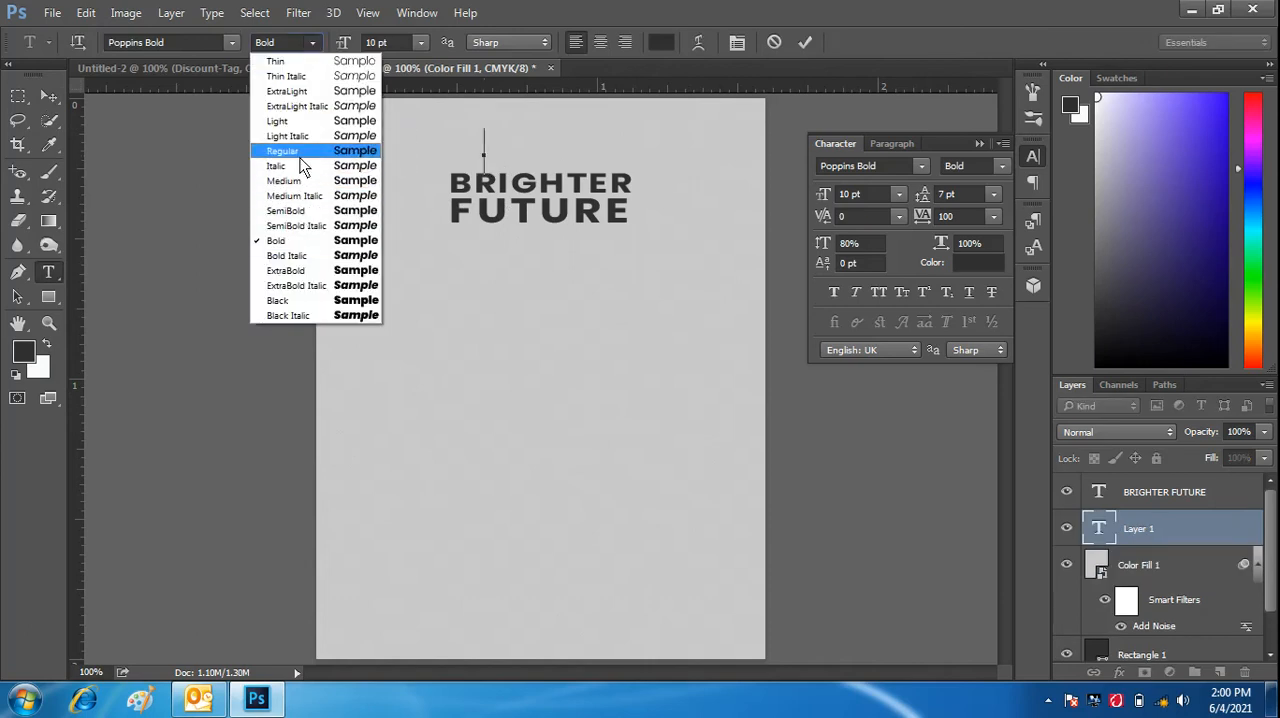
left_click(300, 154)
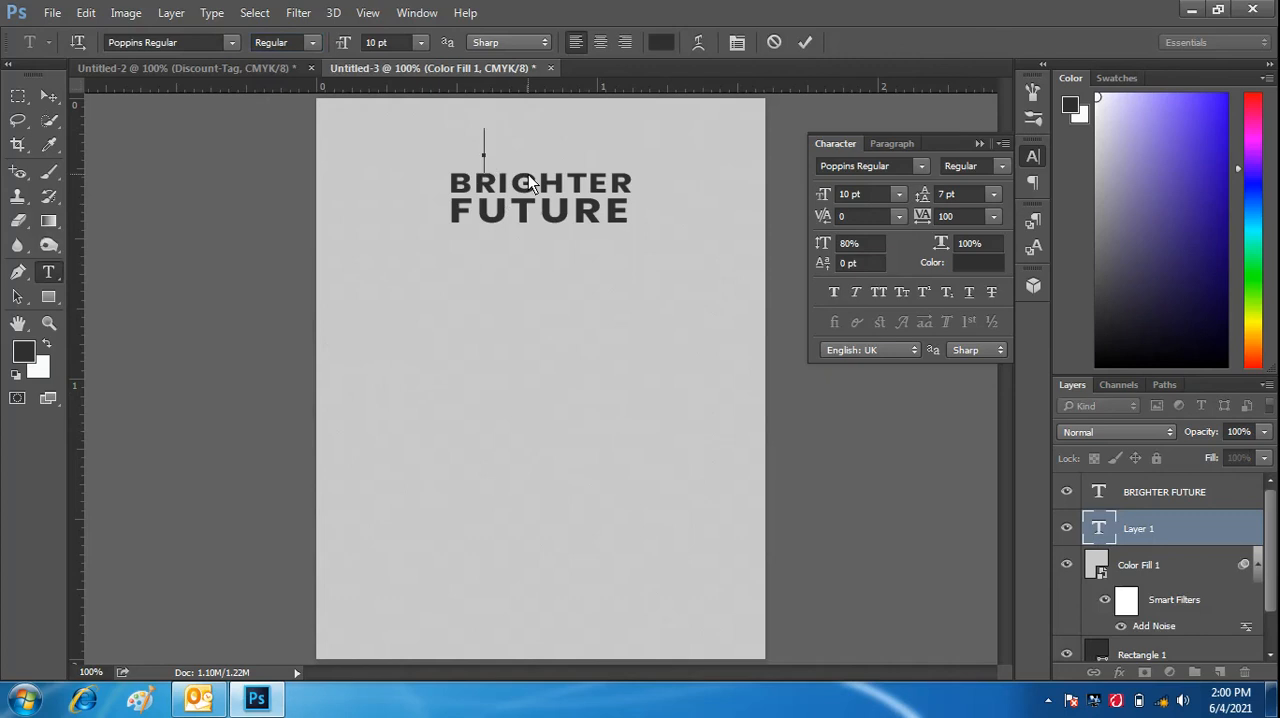
type("WE")
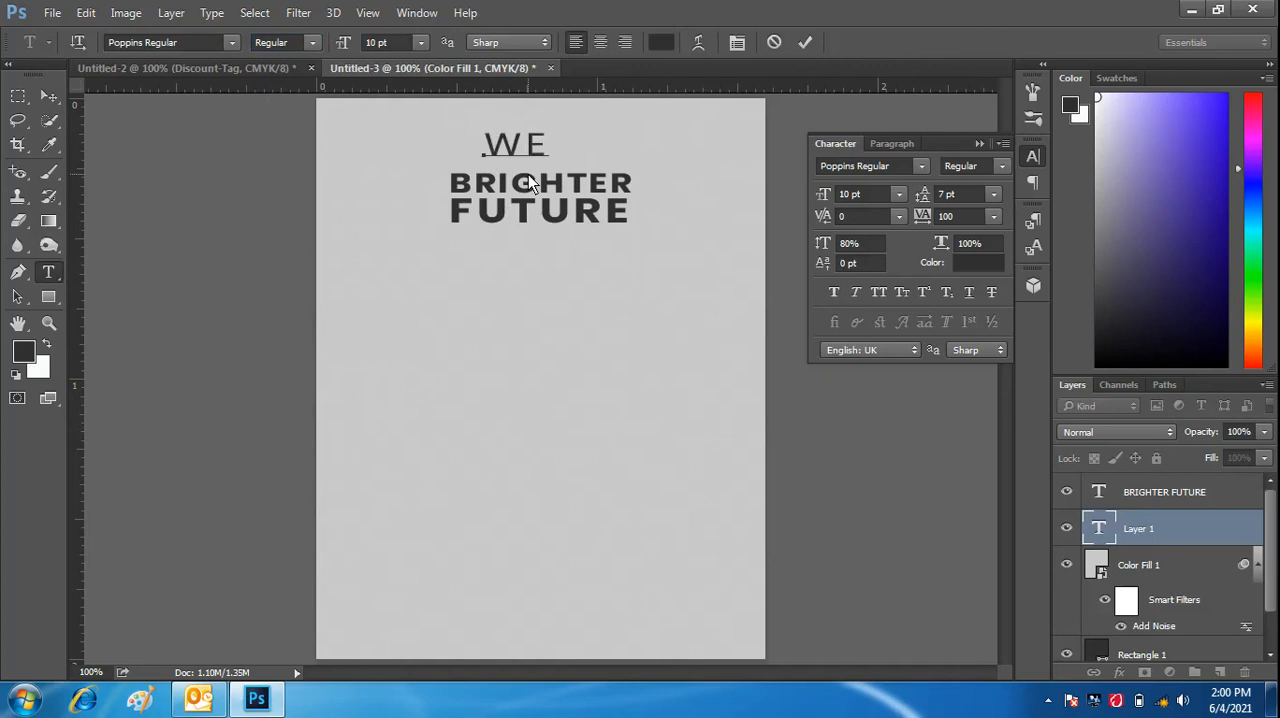
key("BackSpace")
key("BackSpace")
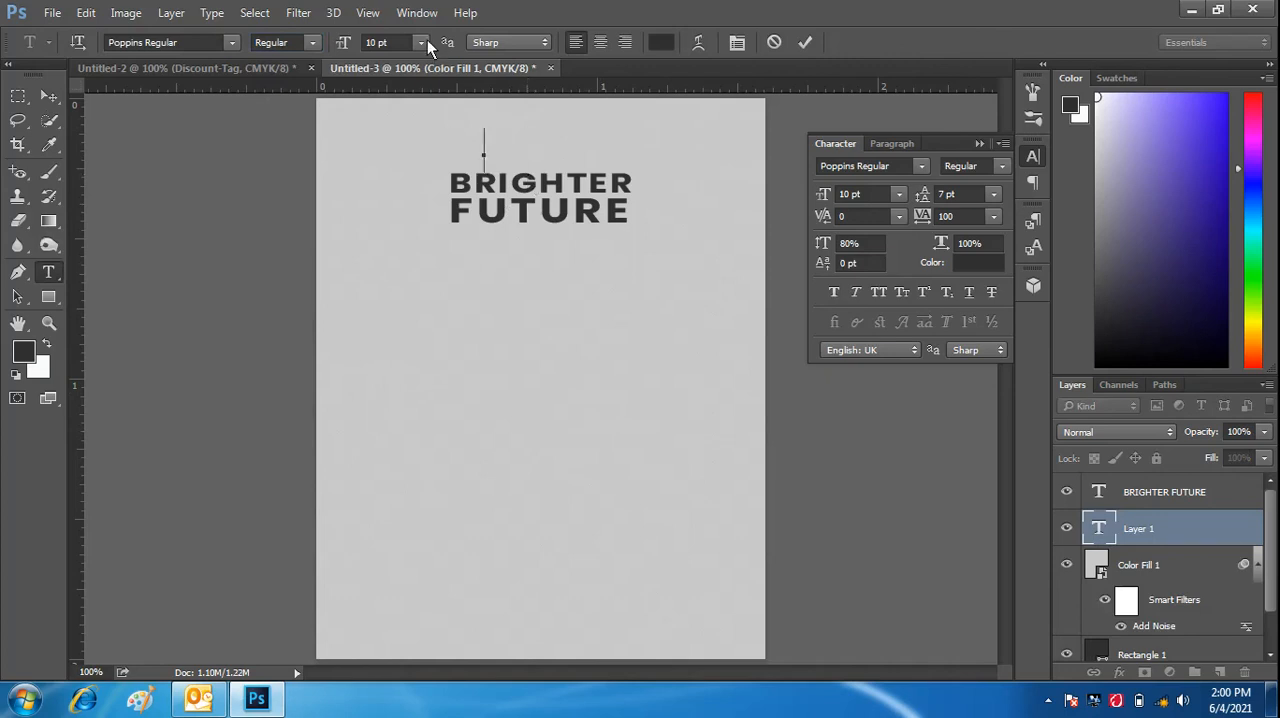
- Set the new text's size to 5 pt, enter "WE TAKE CARE OF YOUR" and commit it
left_click(347, 43)
left_click_drag(348, 42, 344, 42)
left_click(486, 156)
type("WE TAKE CARE")
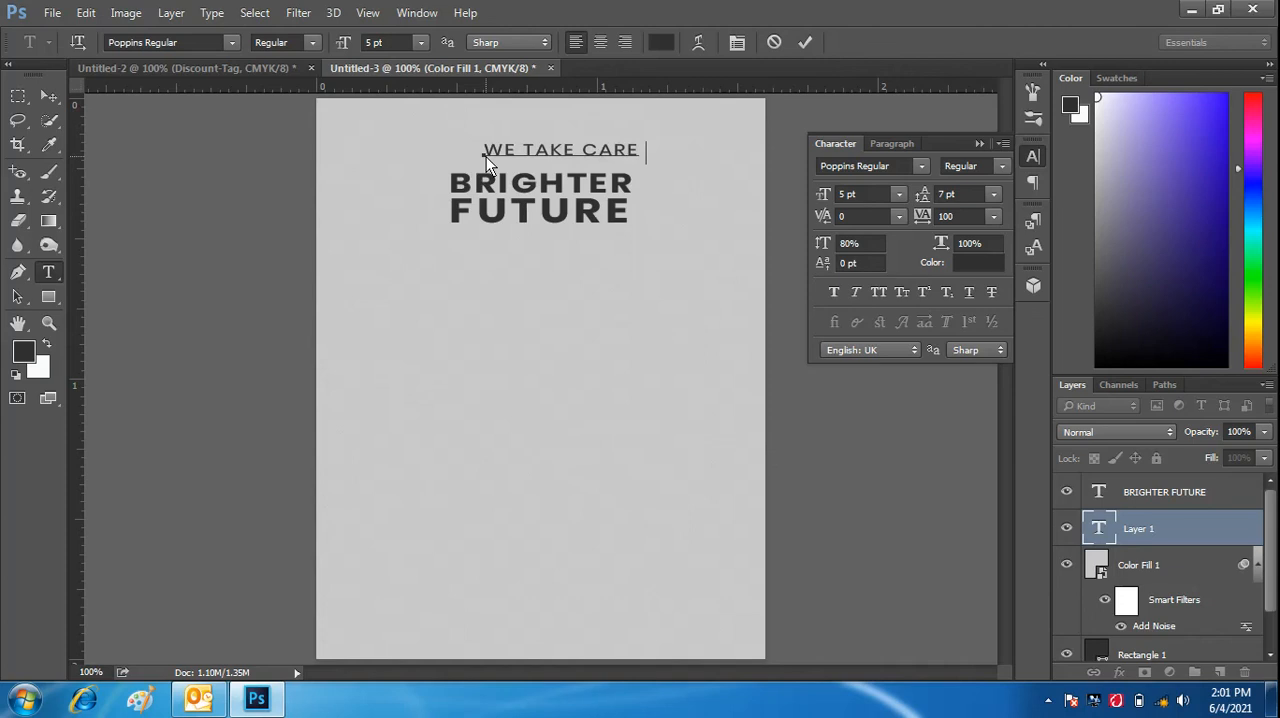
type(" OF YOUR")
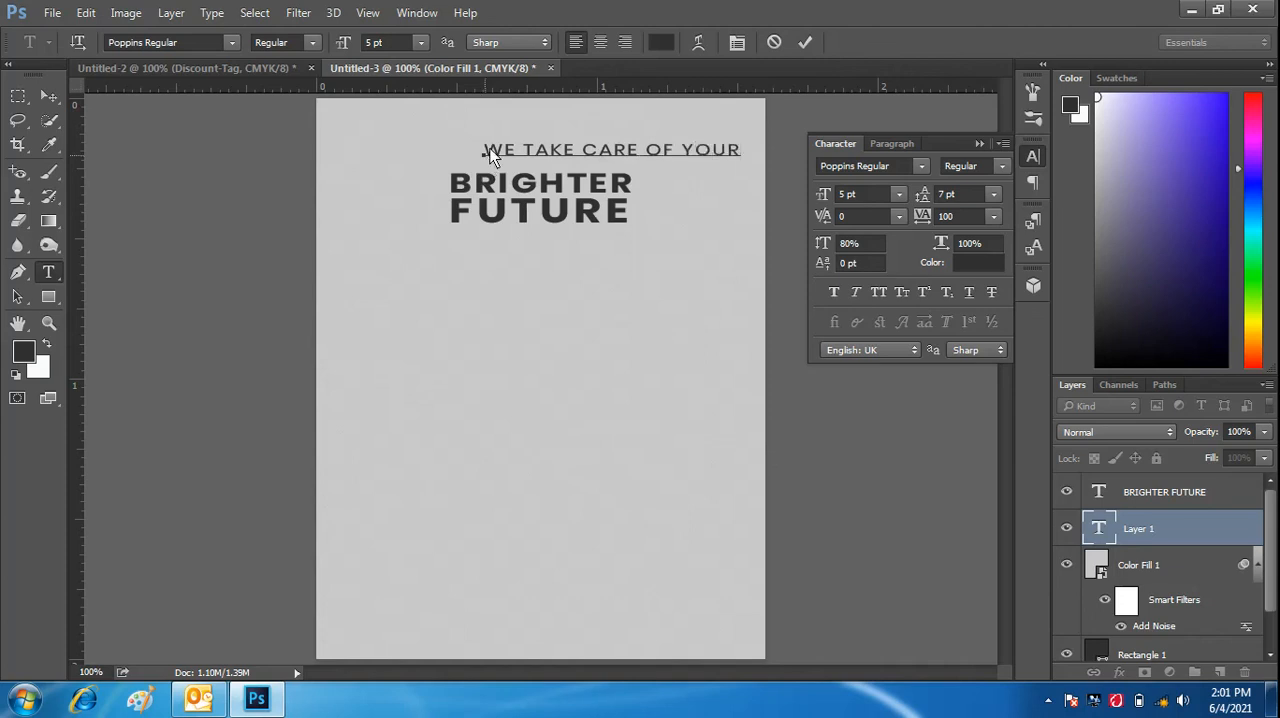
left_click(805, 42)
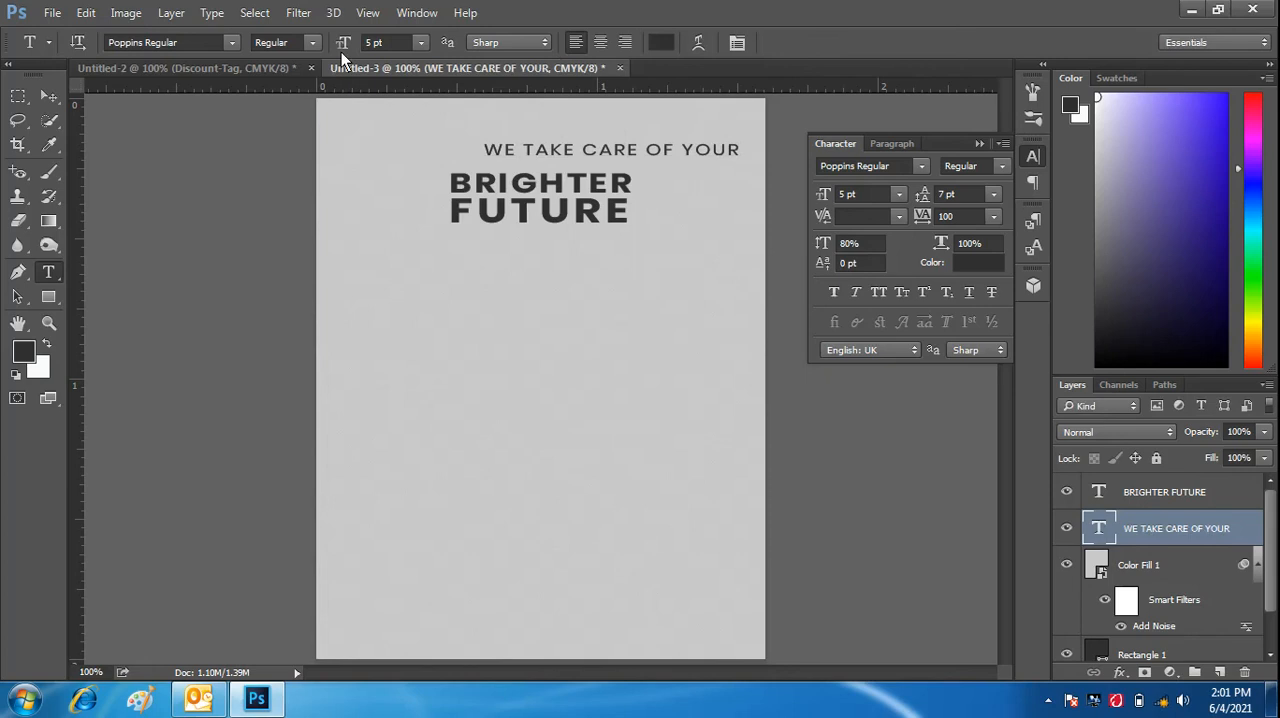
- Reduce the "WE TAKE CARE OF YOUR" line to 3 pt and move it close above the word "BRIGHTER"
left_click(345, 47)
key("Down")
key("Down")
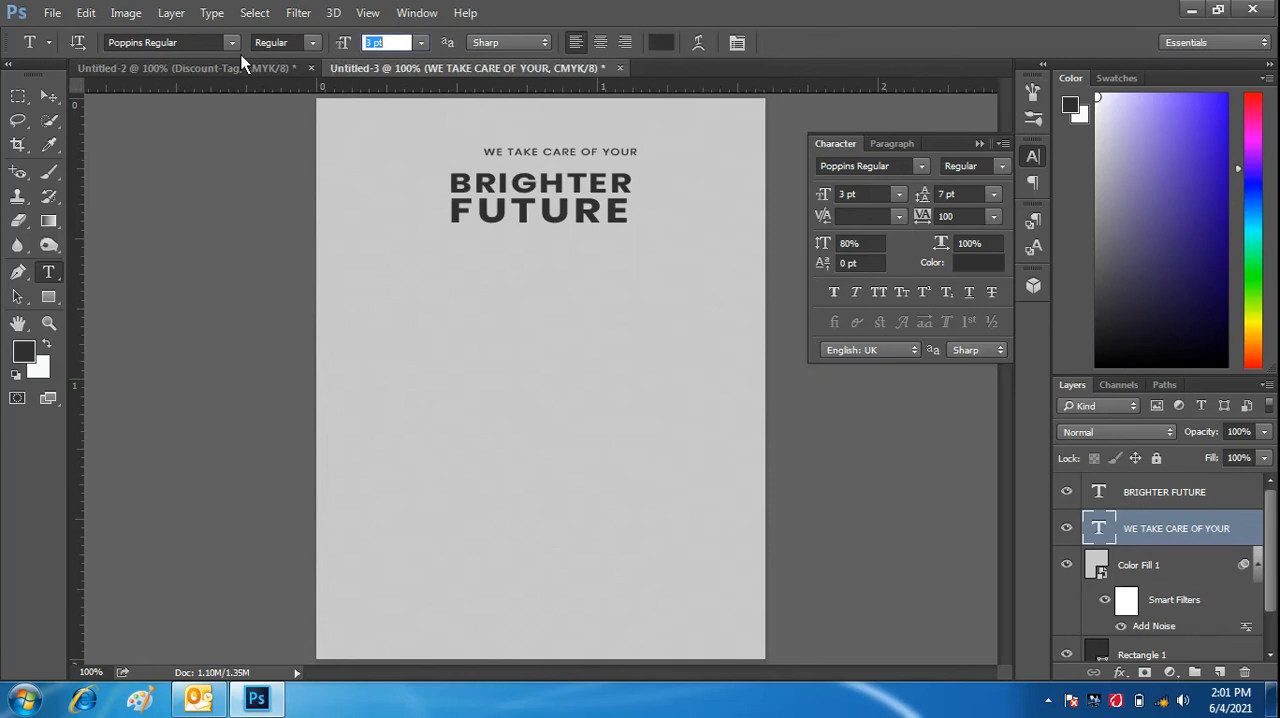
left_click(49, 95)
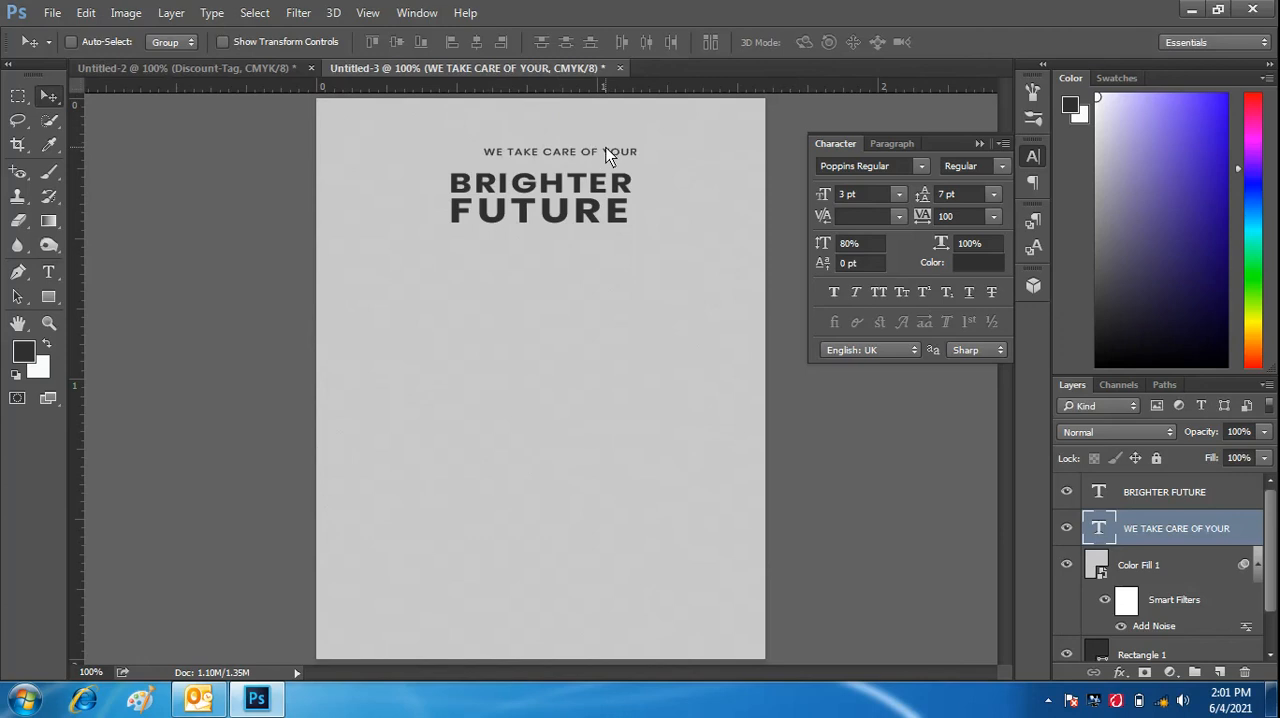
left_click_drag(602, 150, 594, 157)
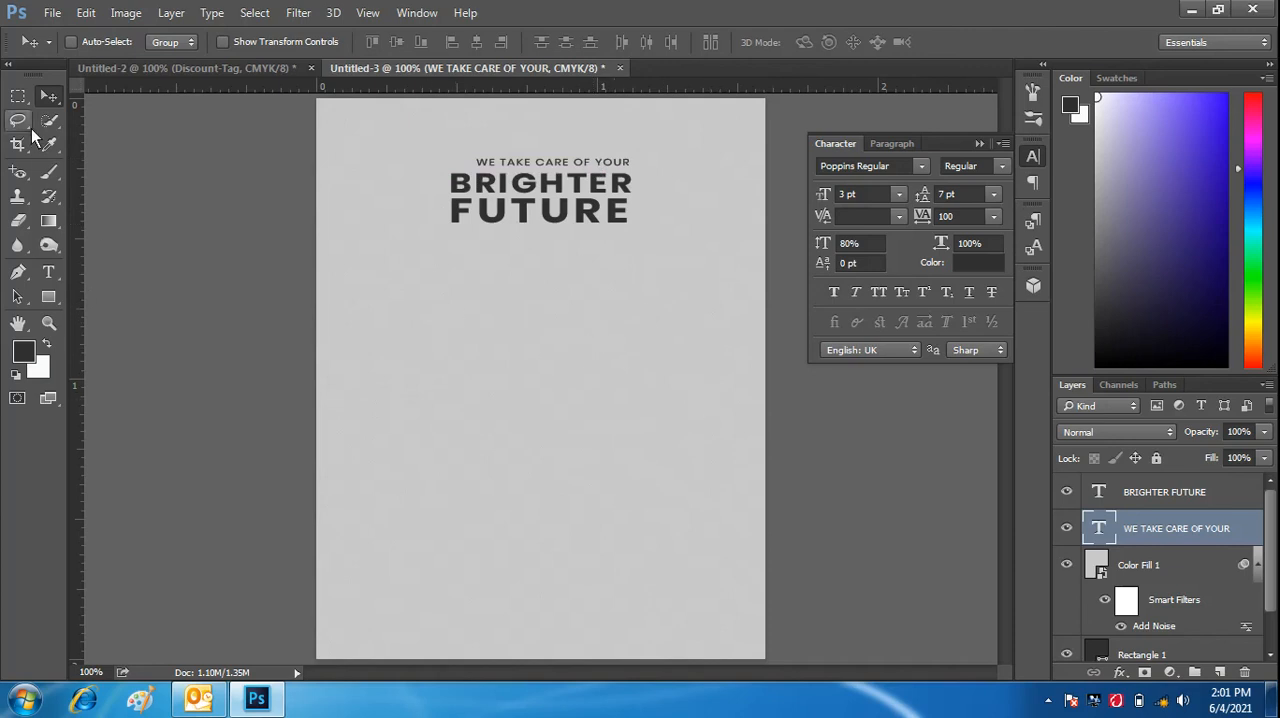
- Prepare a new text layer directly above the Color Fill 1 layer and set its font to The Rambler Regular
left_click(1190, 569)
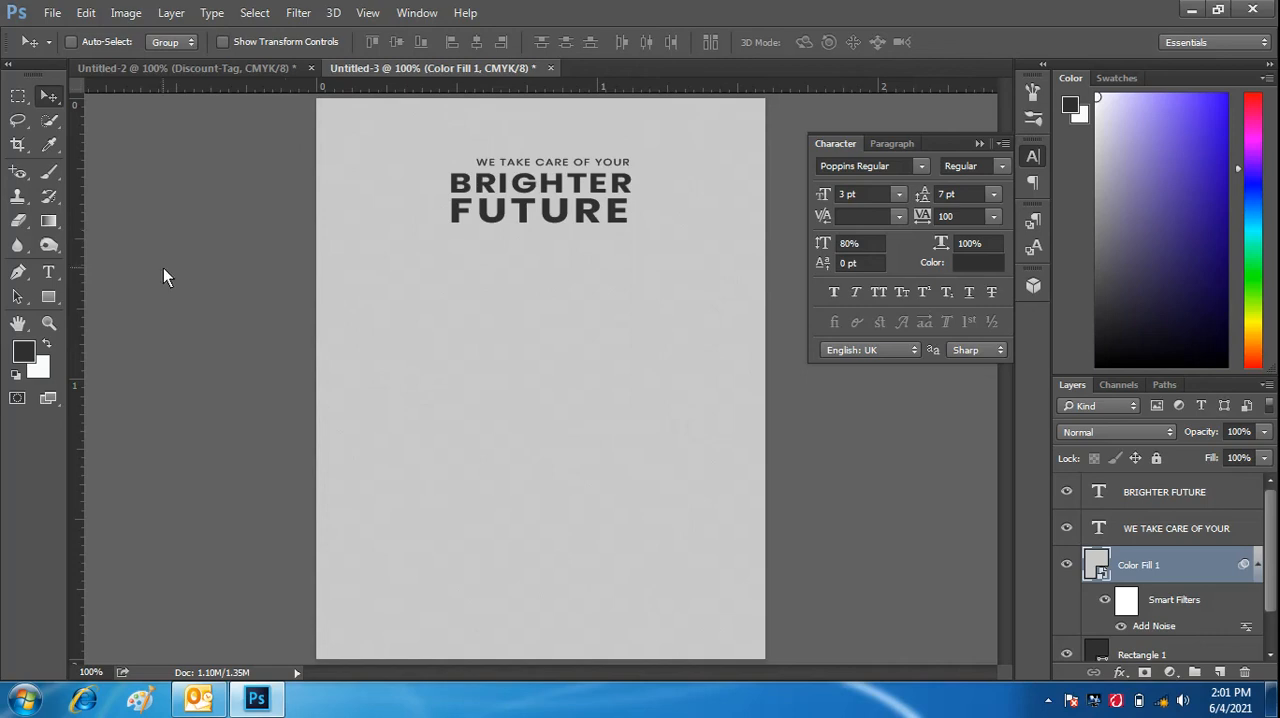
left_click(48, 272)
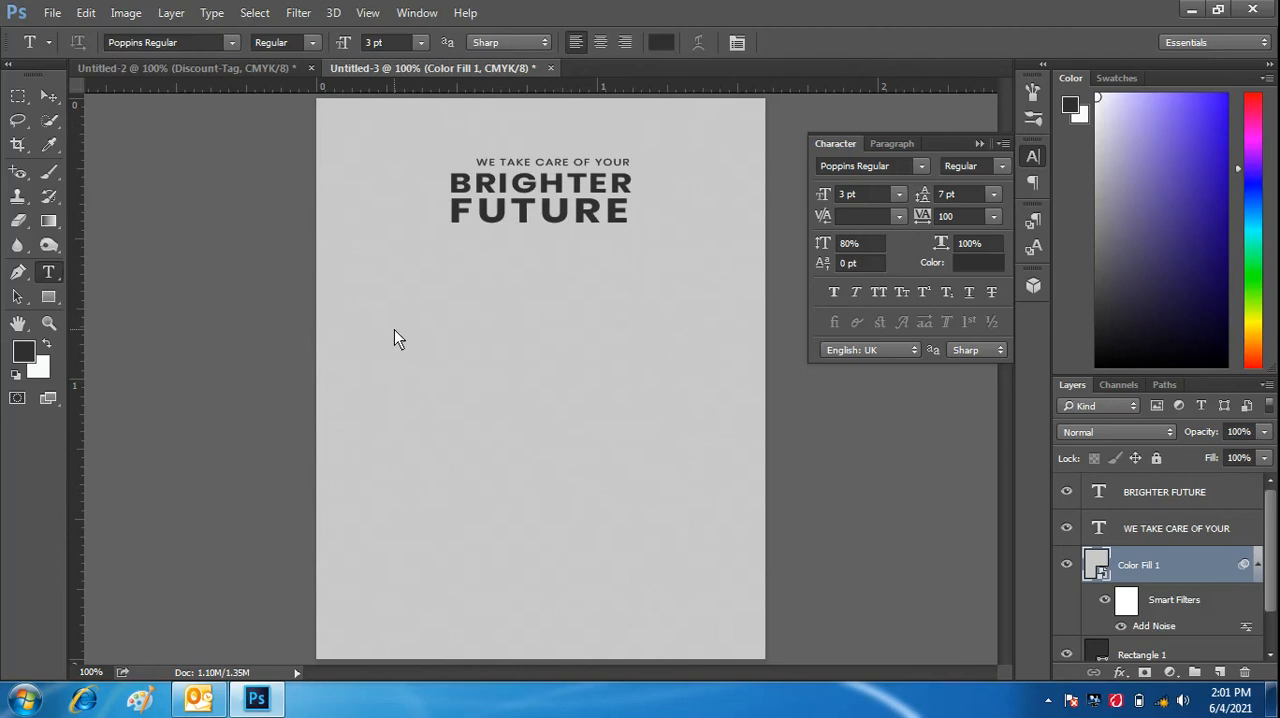
left_click(232, 42)
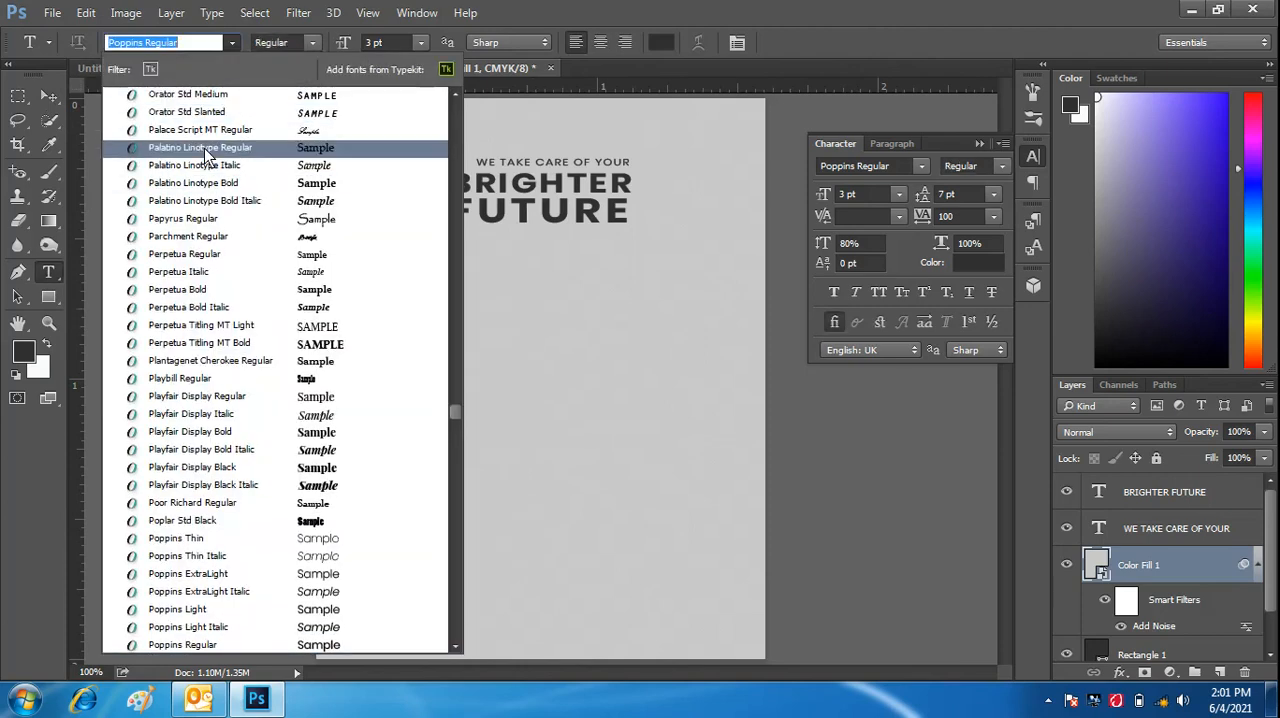
left_click(190, 45)
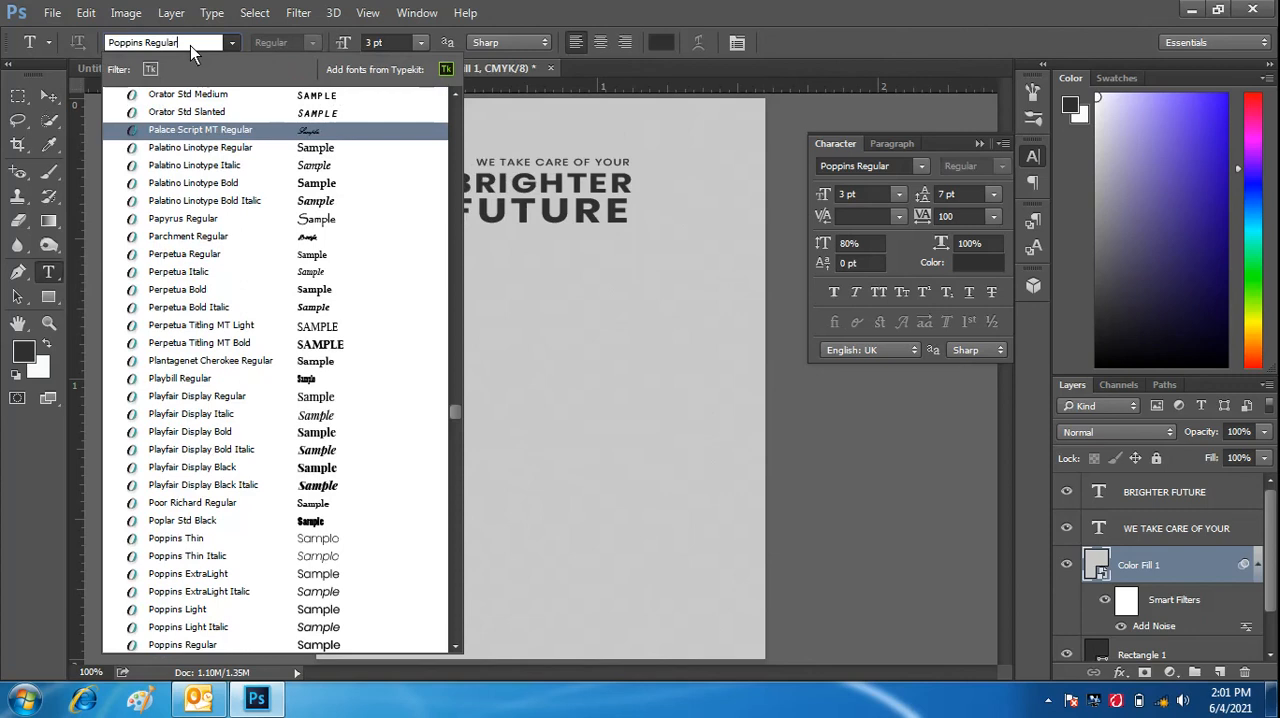
key("BackSpace")
key("BackSpace")
key("BackSpace")
key("BackSpace")
key("BackSpace")
key("BackSpace")
key("BackSpace")
key("BackSpace")
key("BackSpace")
key("BackSpace")
key("BackSpace")
key("BackSpace")
key("BackSpace")
key("BackSpace")
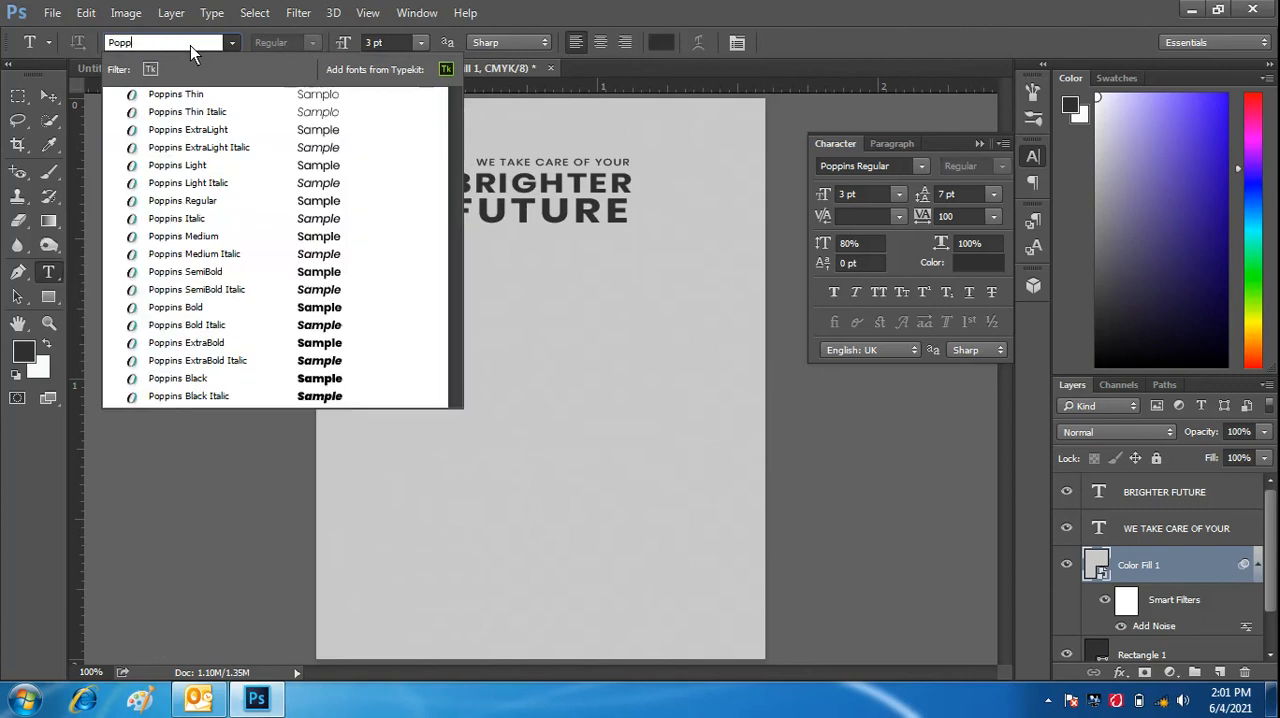
type("ra")
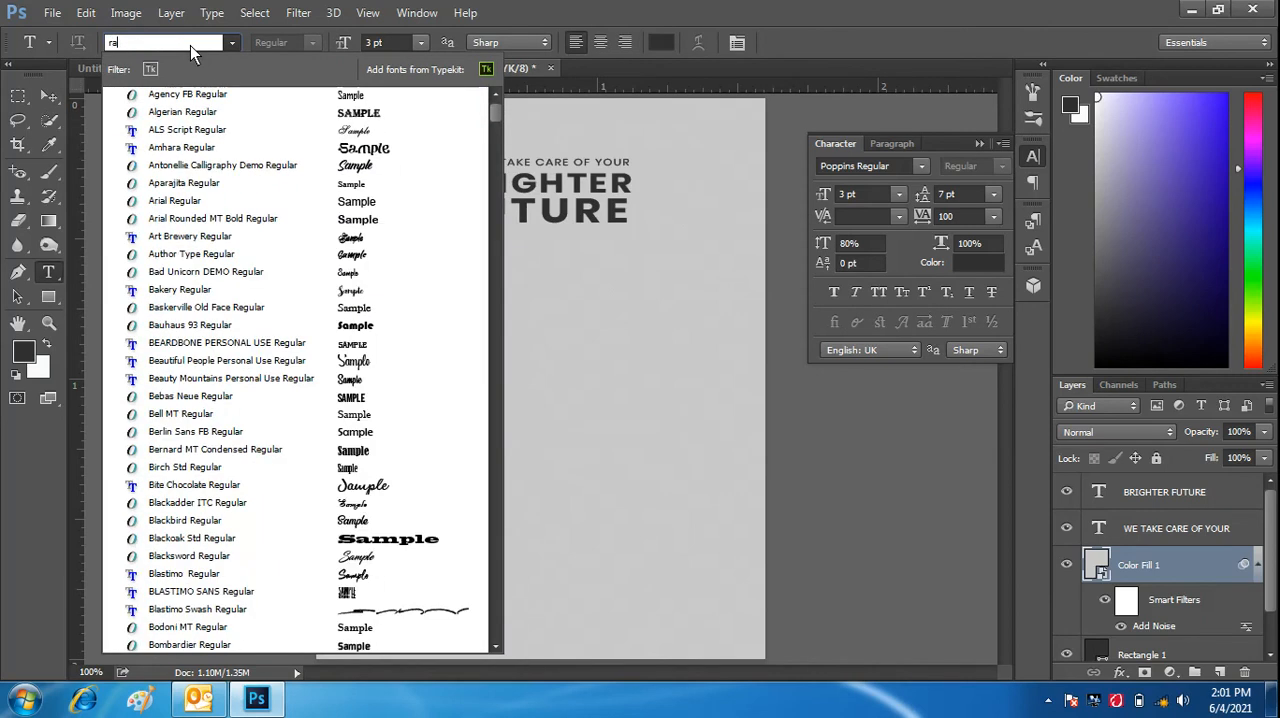
type("m")
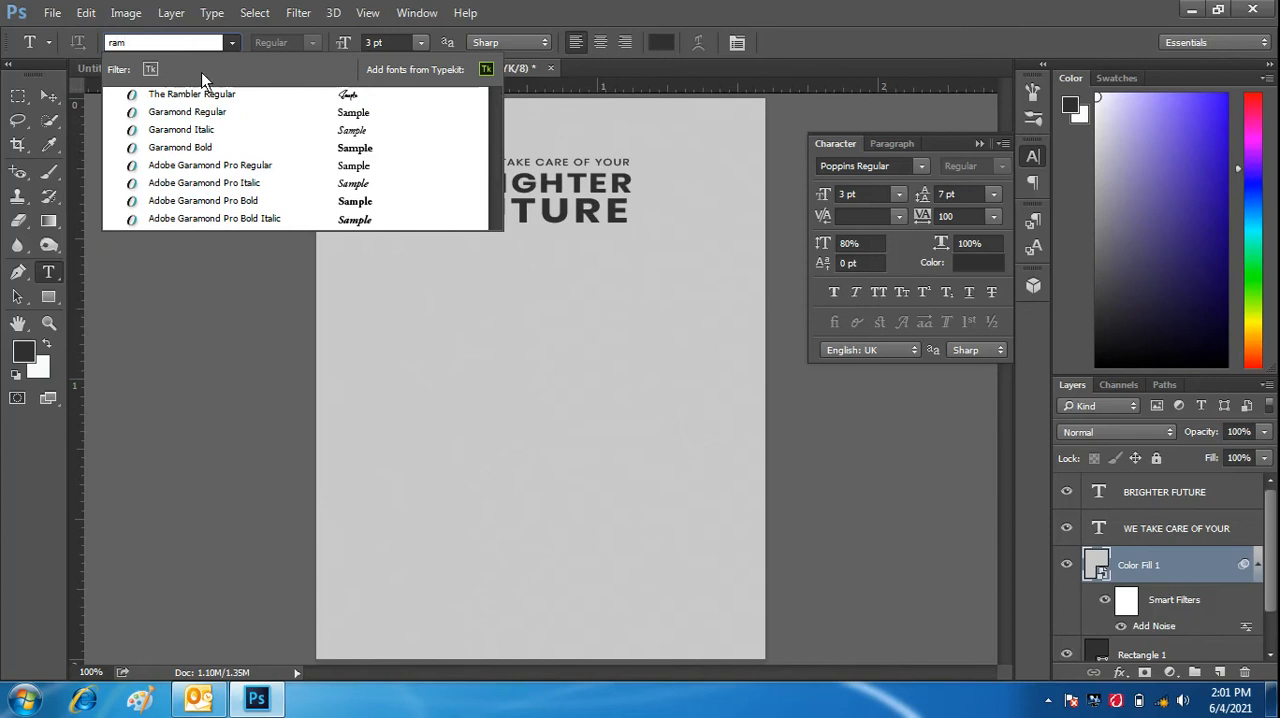
left_click(217, 99)
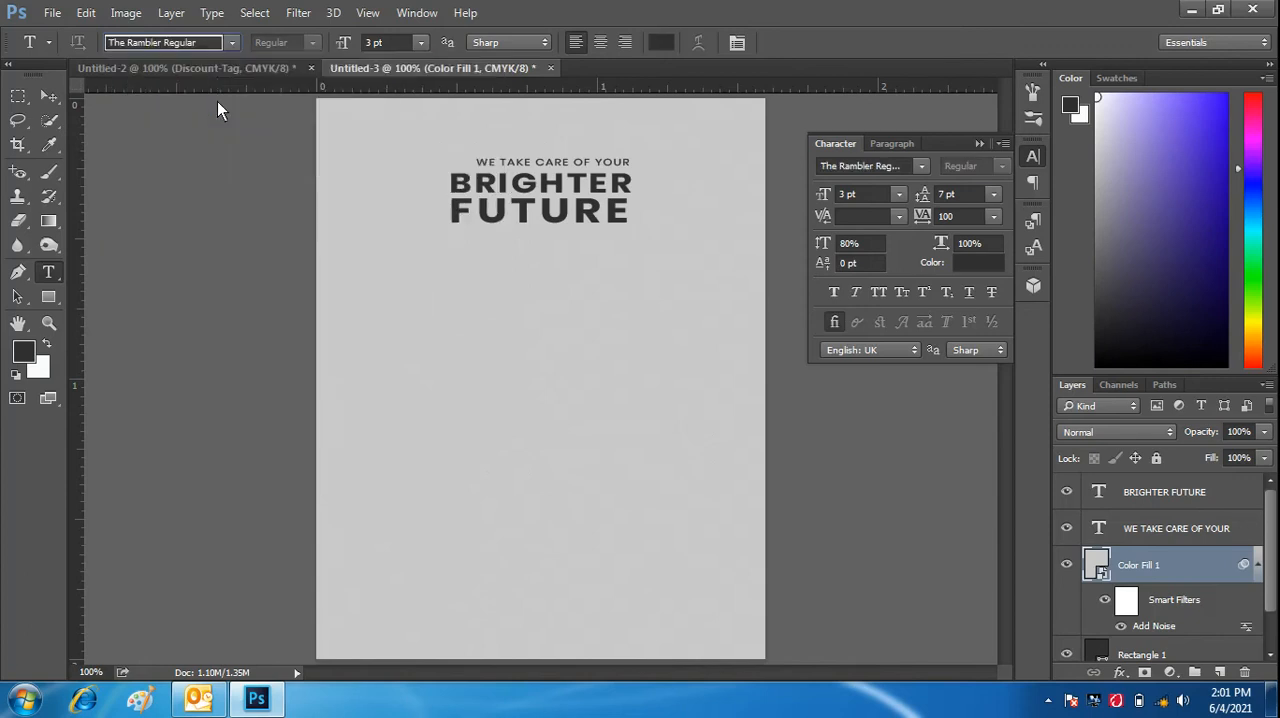
- Add the text line "Lets Take Care of our Teeth" a little below the word "FUTURE" and commit it
left_click(462, 281)
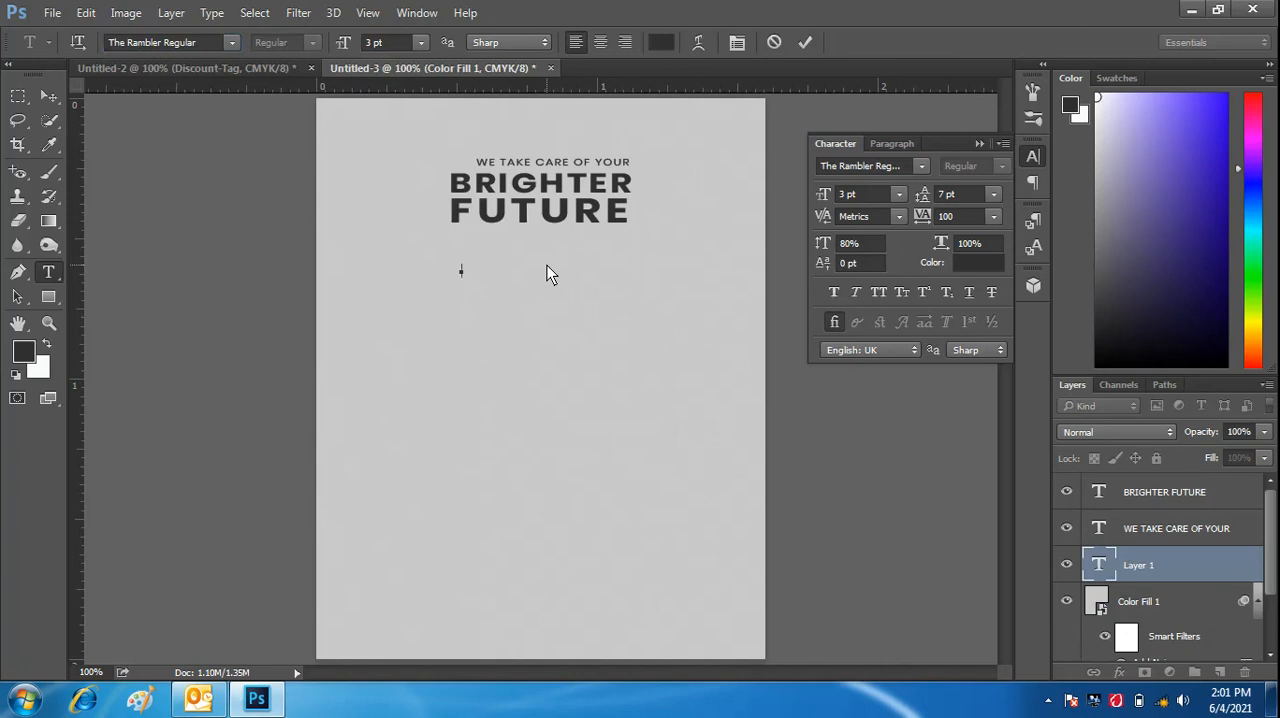
type("4")
type("ets ")
type("Take Care of our Teeth")
left_click(805, 44)
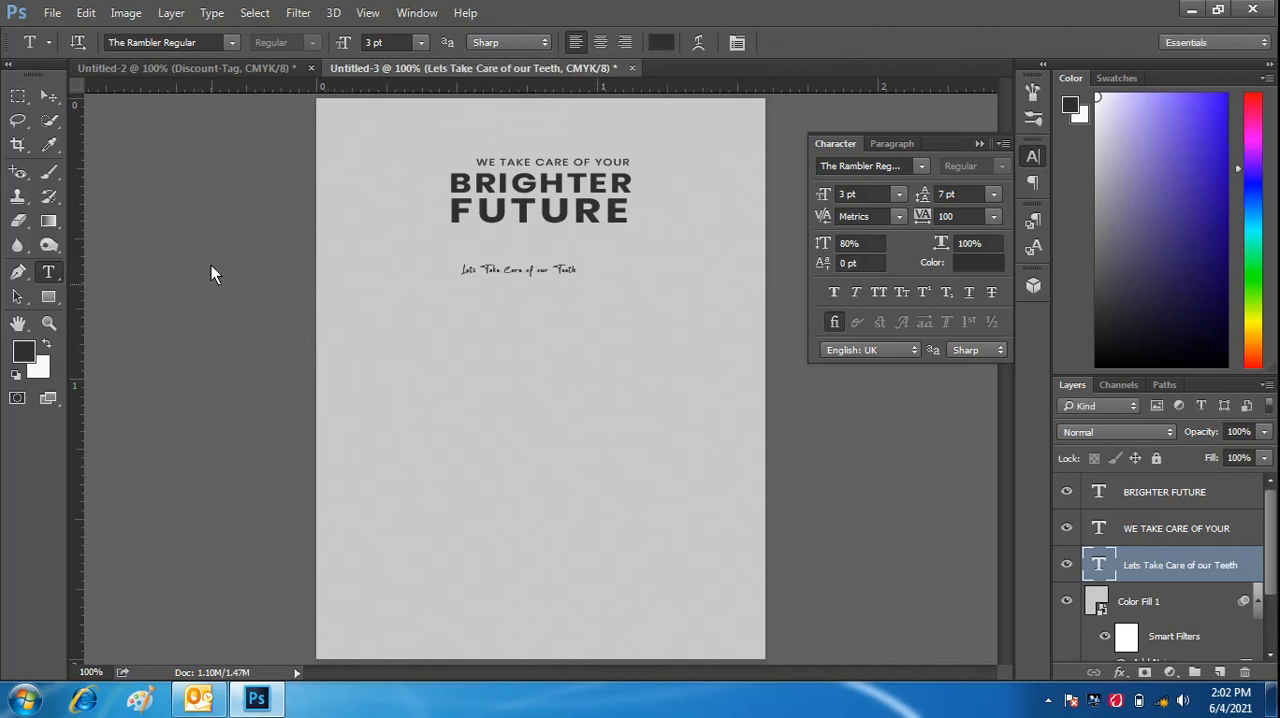
- Enlarge the "Lets Take Care of our Teeth" line to 4 pt and move it close beneath the word "FUTURE"
left_click(344, 44)
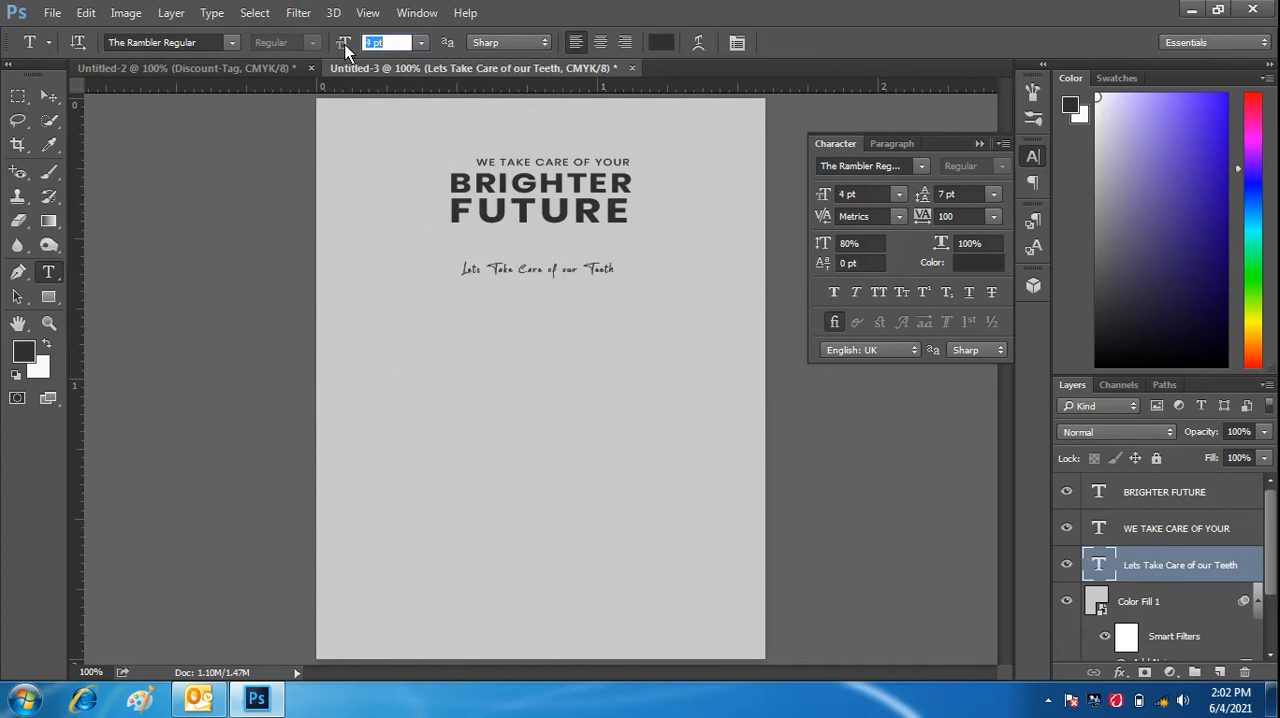
left_click(52, 102)
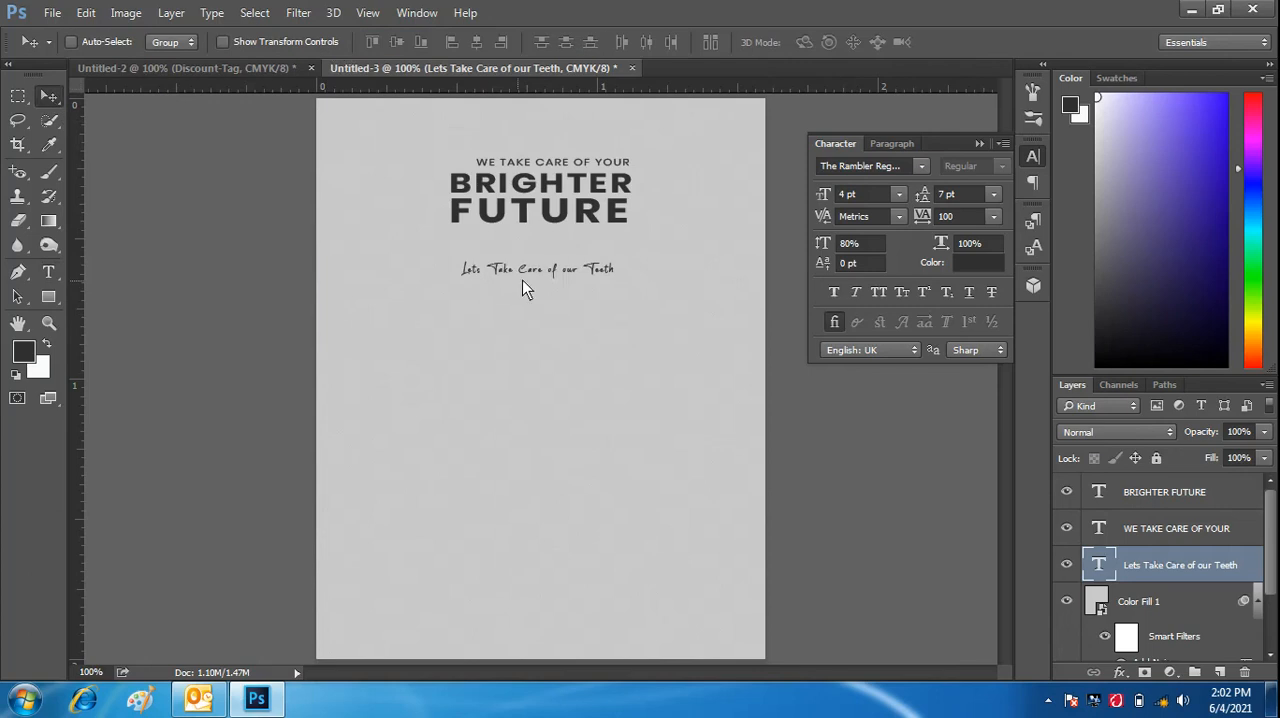
left_click_drag(551, 274, 561, 236)
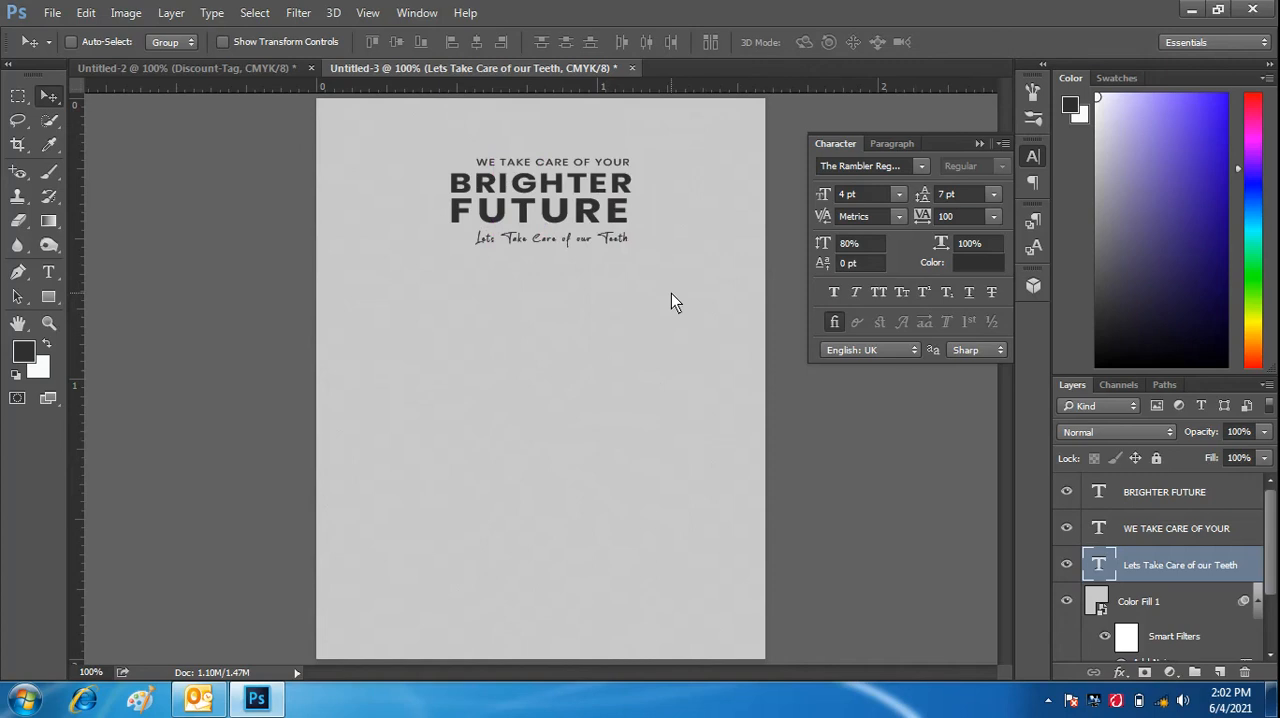
- Recolour the "Lets Take Care of our Teeth" line to a bright reddish orange with a hue of about 13°
left_click(49, 273)
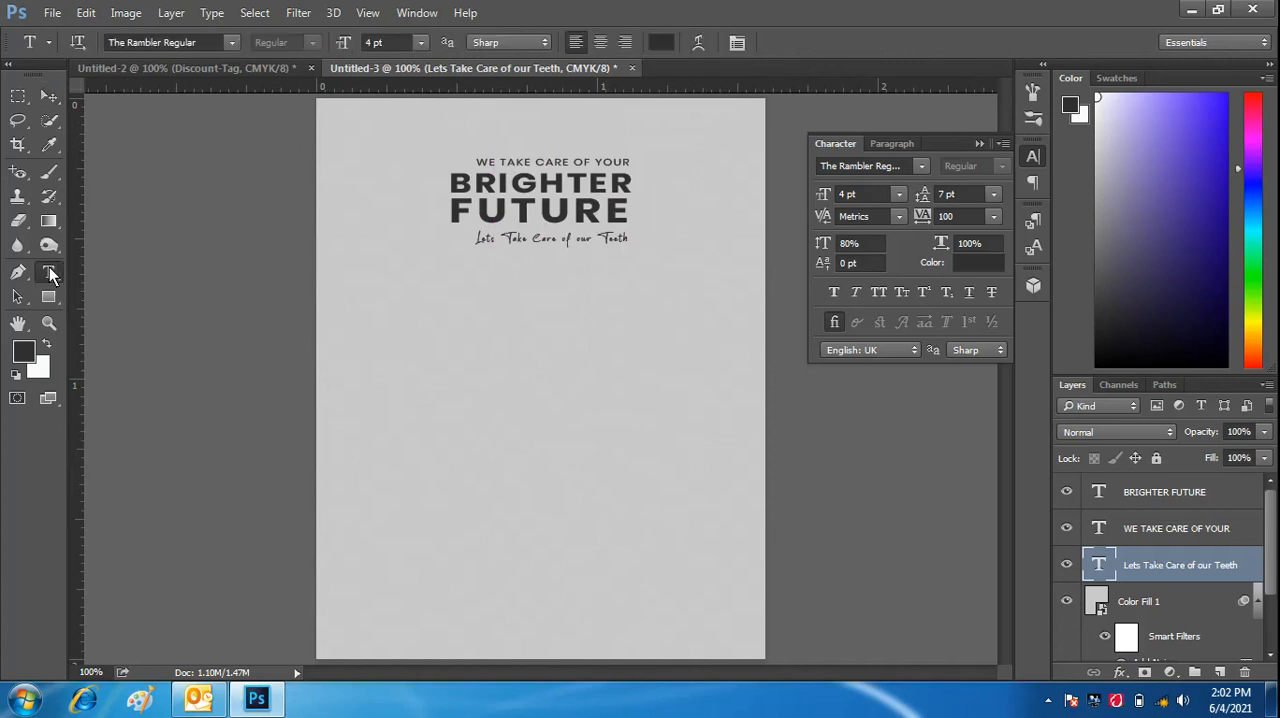
left_click(661, 42)
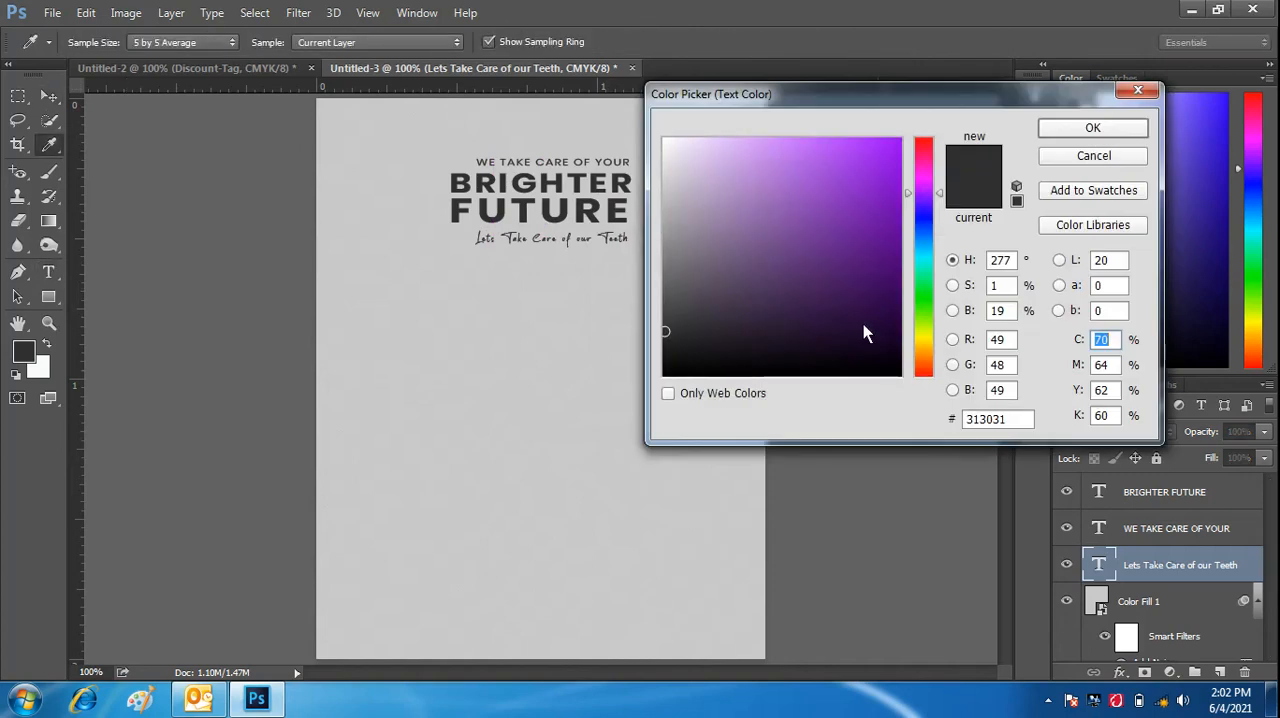
left_click(926, 363)
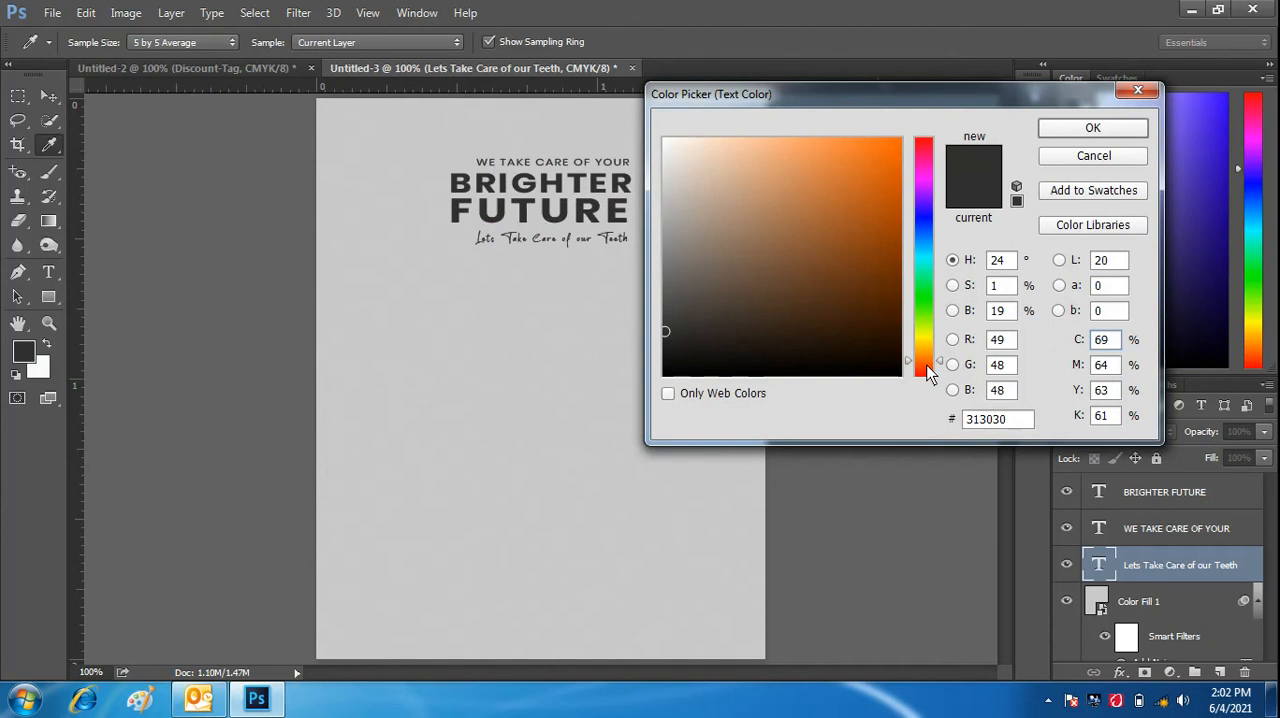
left_click(928, 366)
left_click(897, 143)
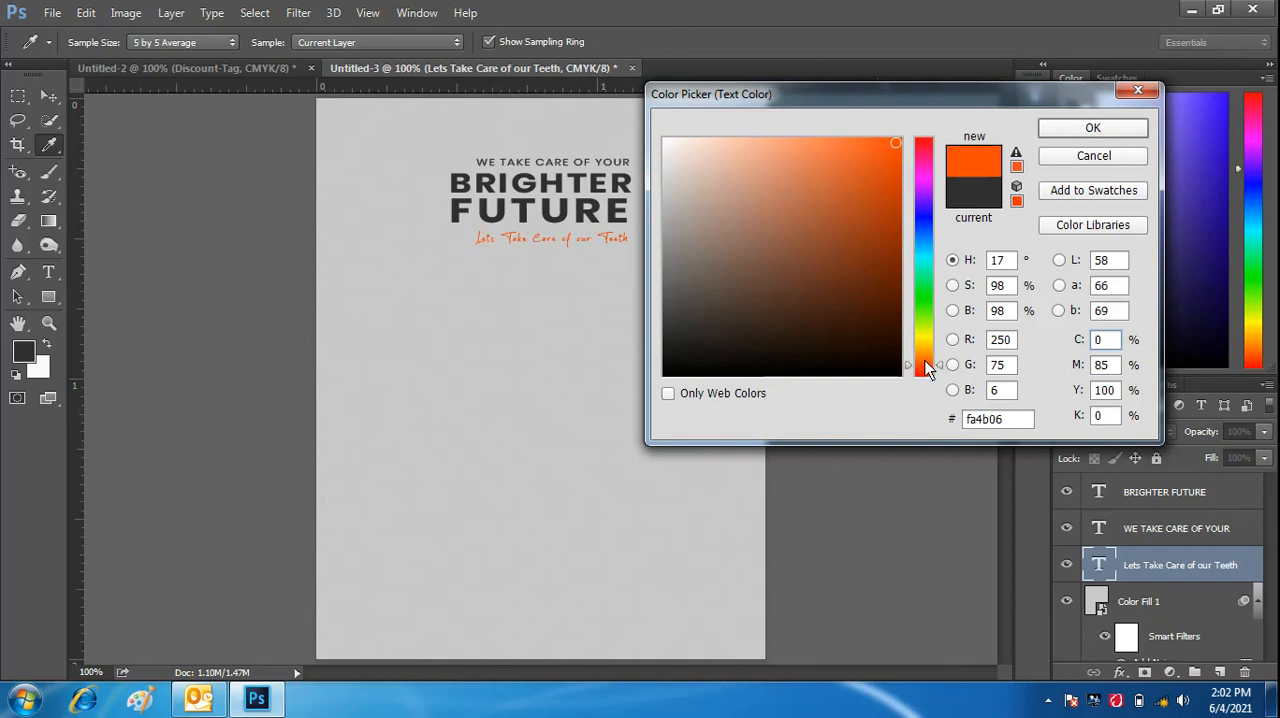
left_click(889, 159)
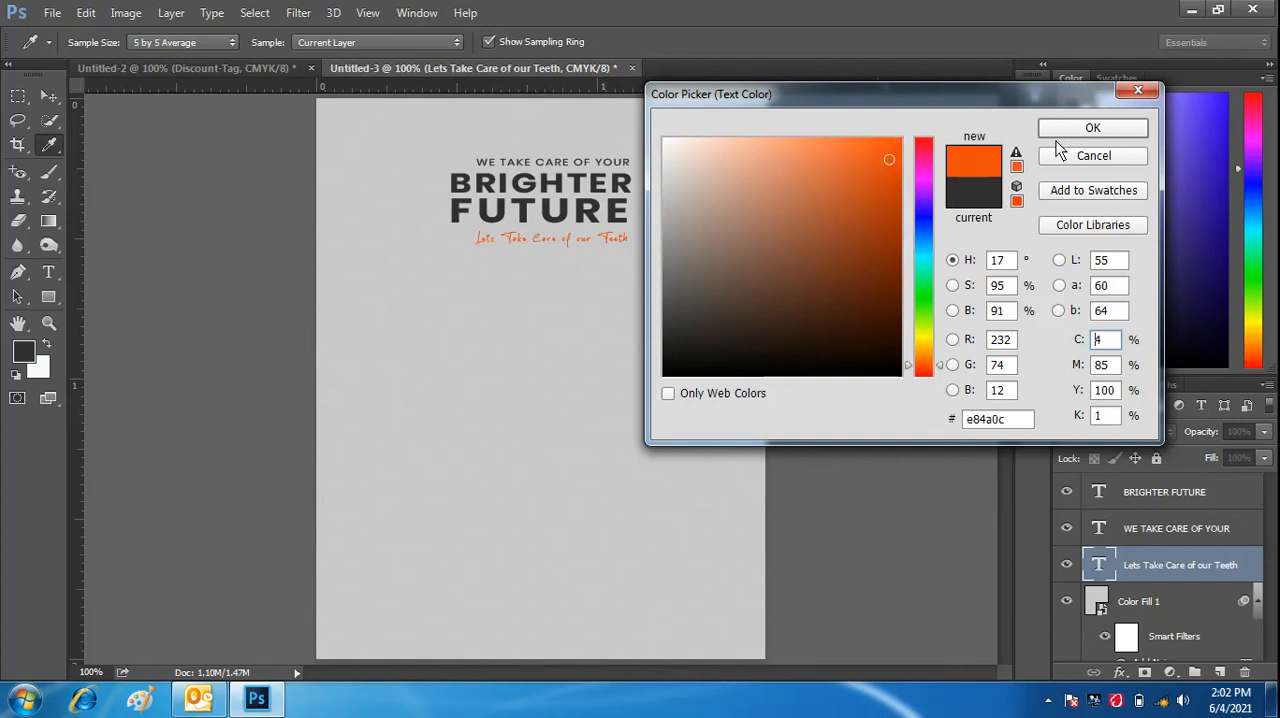
left_click_drag(925, 365, 924, 367)
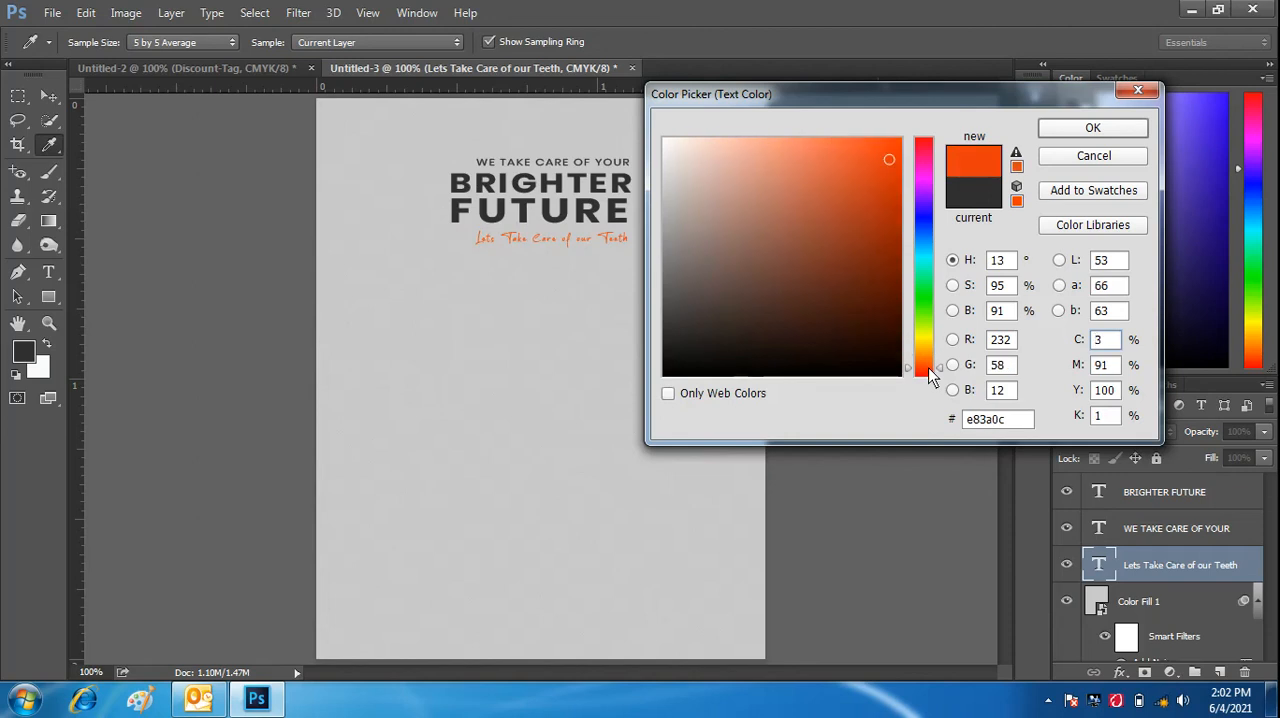
left_click(874, 143)
left_click(1088, 133)
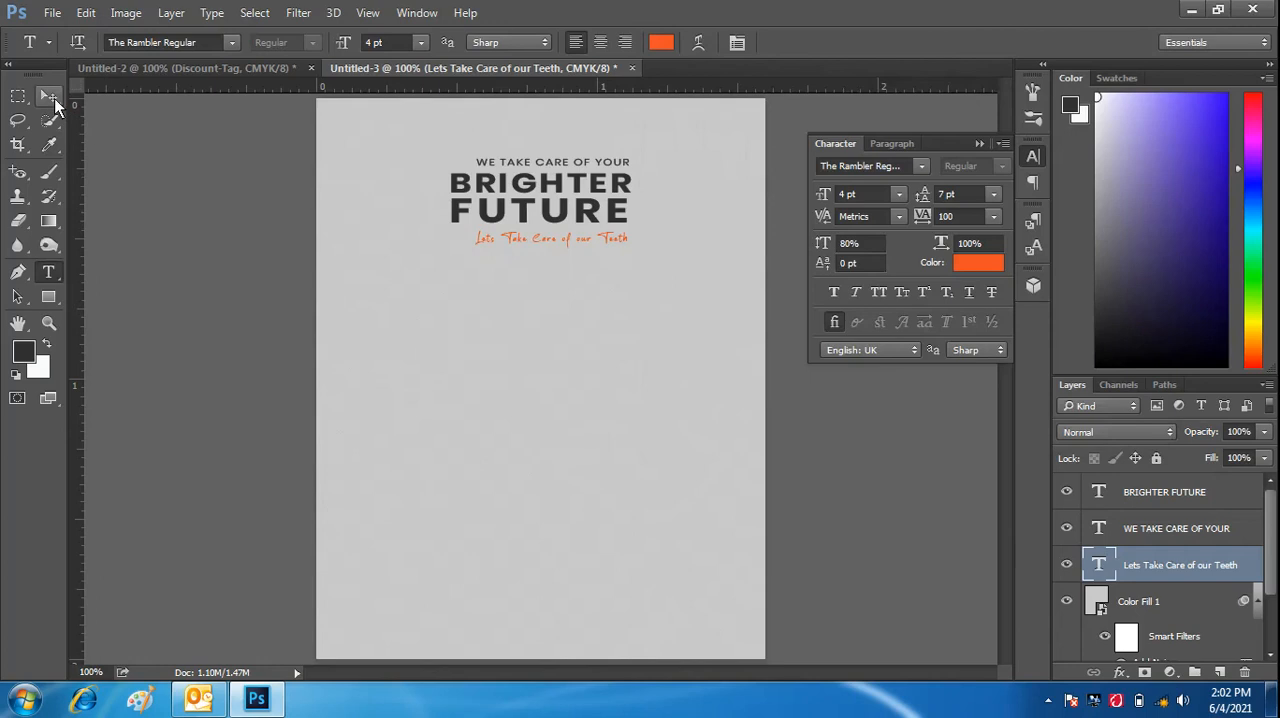
- Fine-tune the orange line's position under "FUTURE" and collapse the Character settings
left_click(54, 98)
left_click_drag(563, 237, 560, 235)
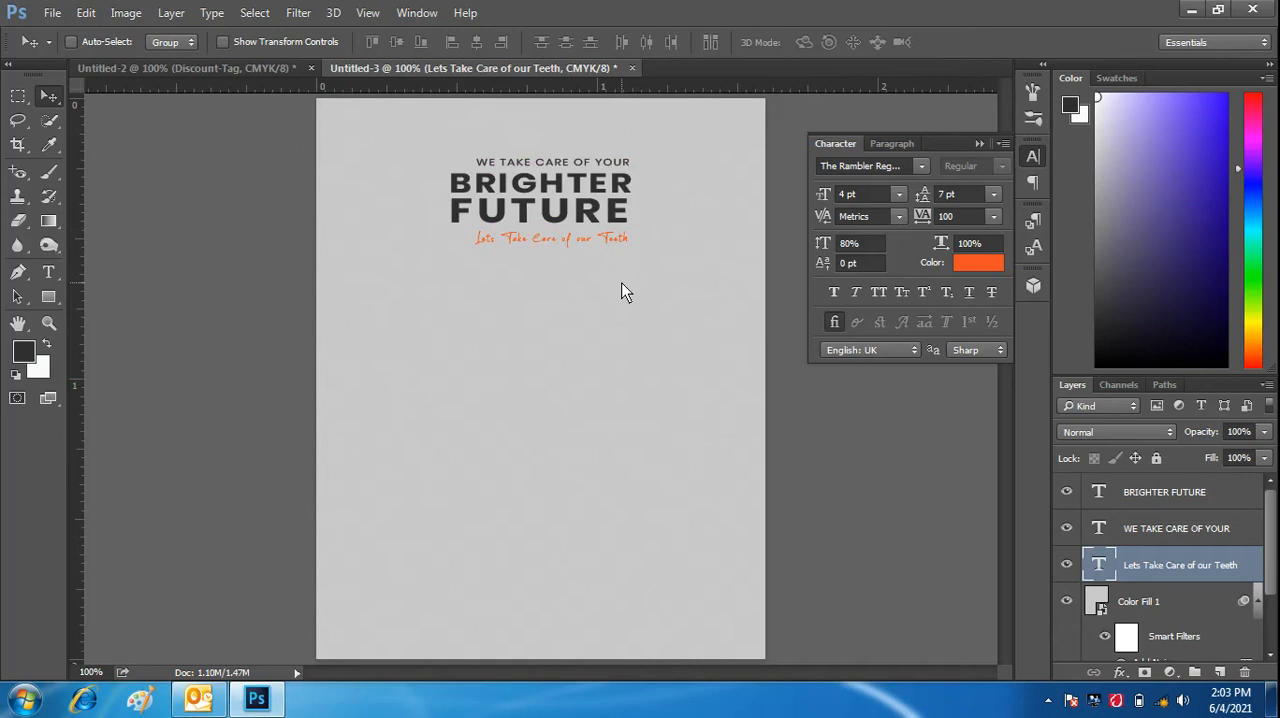
left_click(980, 143)
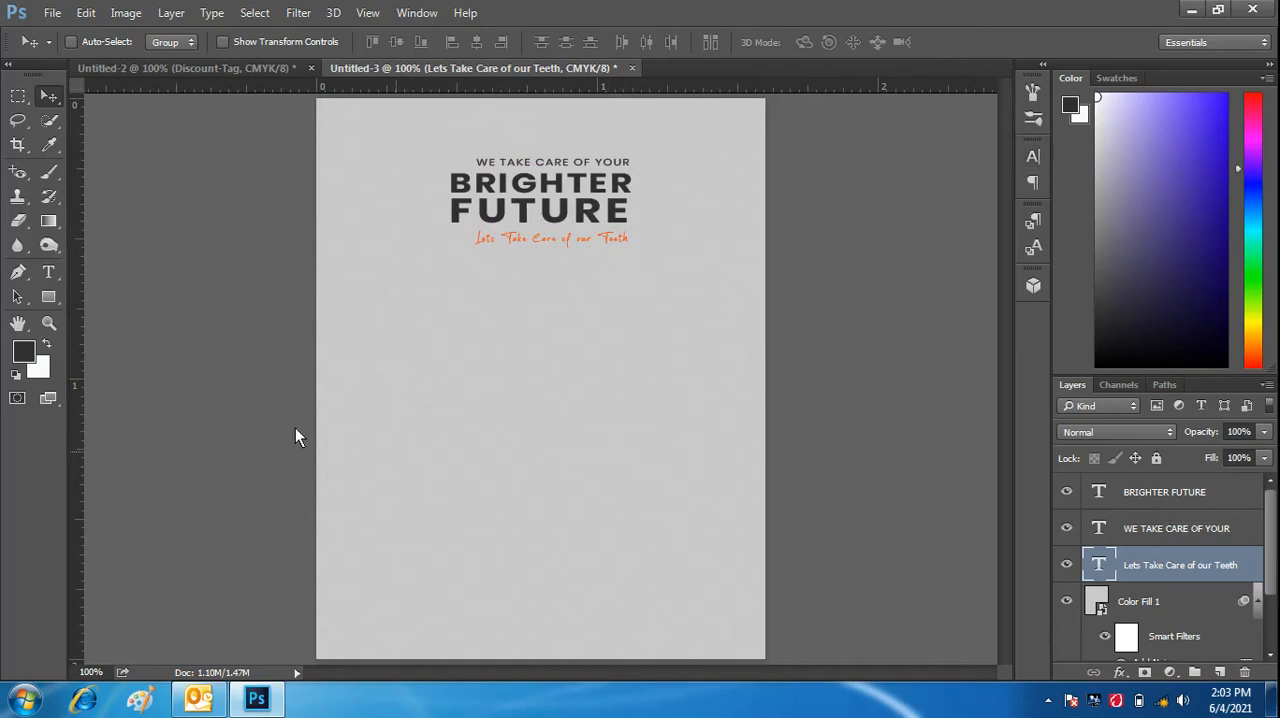
- Draw a dark grey rectangle of about 482 × 90 px across the canvas near its bottom edge, stacked directly above Color Fill 1
left_click(50, 298)
left_click(50, 298)
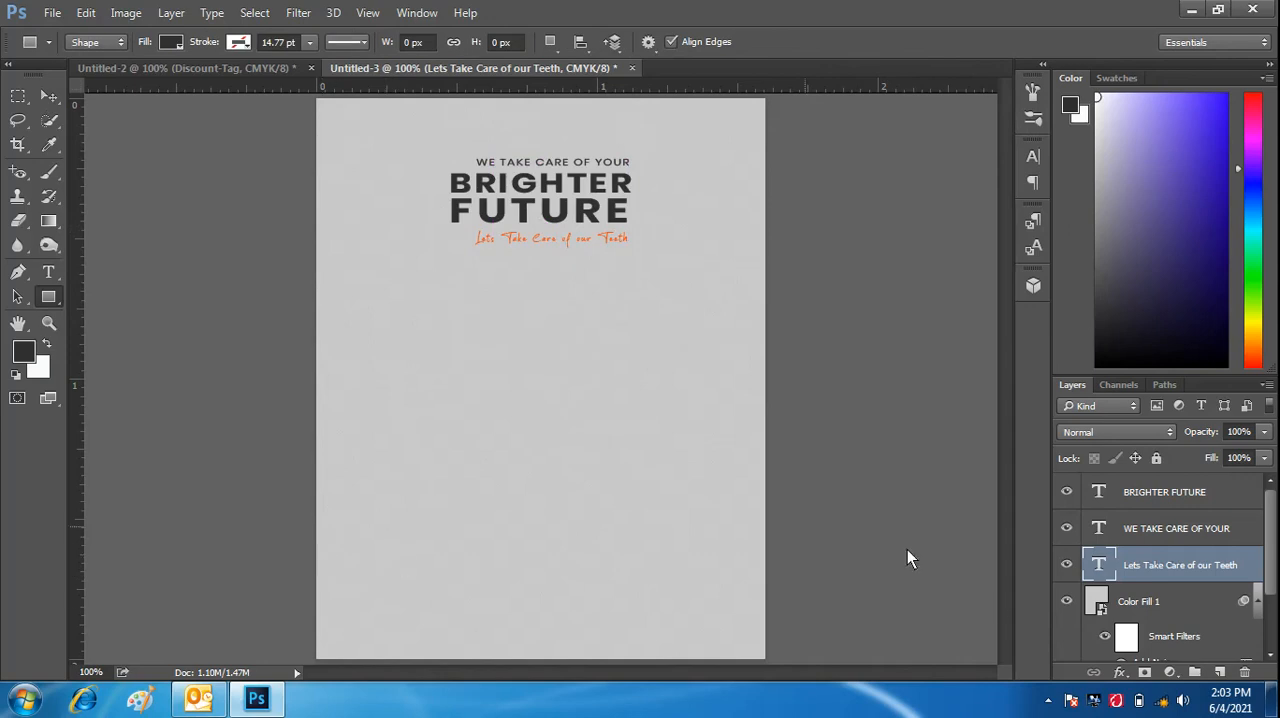
left_click(1197, 598)
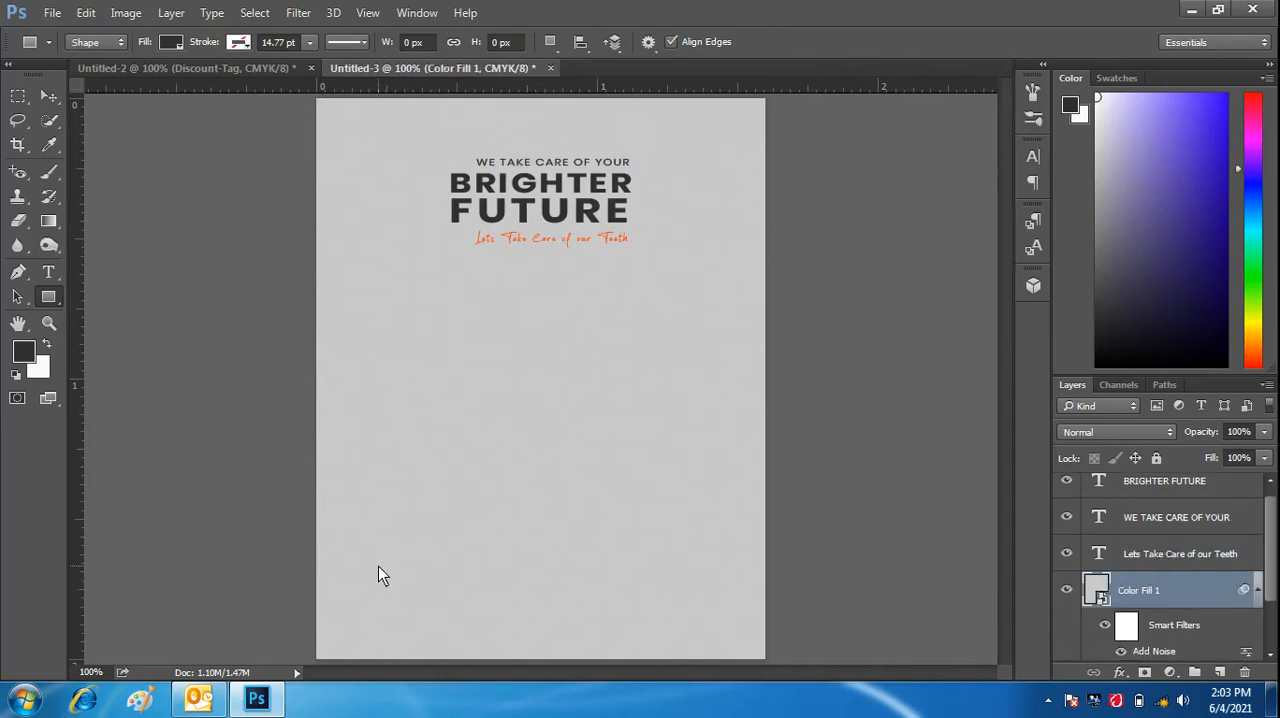
left_click_drag(317, 557, 768, 642)
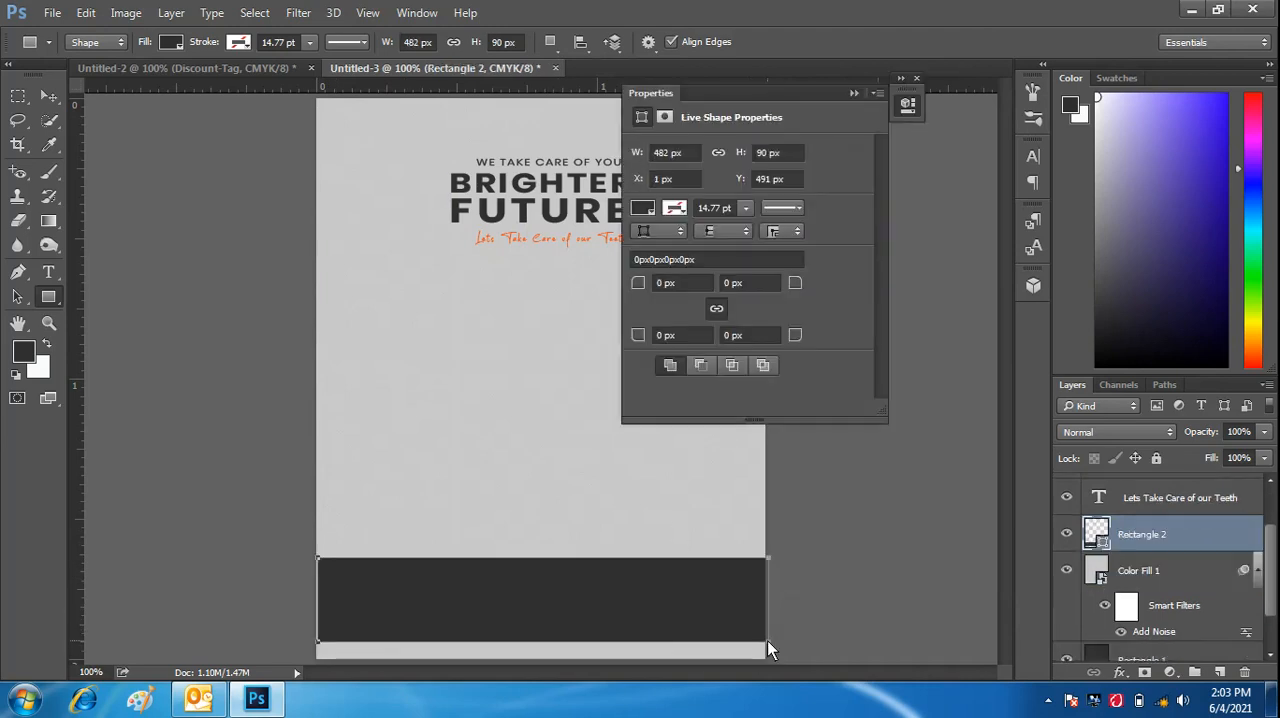
left_click(854, 95)
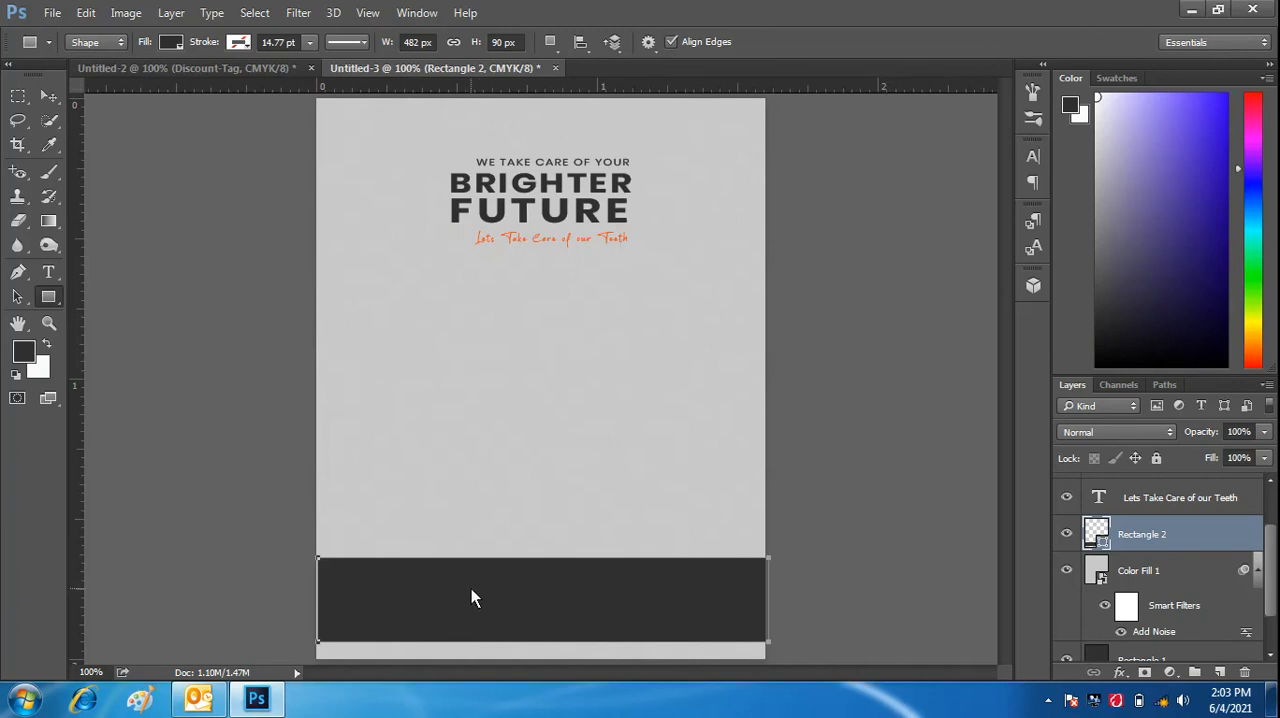
- Stretch the dark rectangle to the canvas's left edge and warp its upper edge into a shallow downward curve, converting it to a regular path
key("ctrl+t")
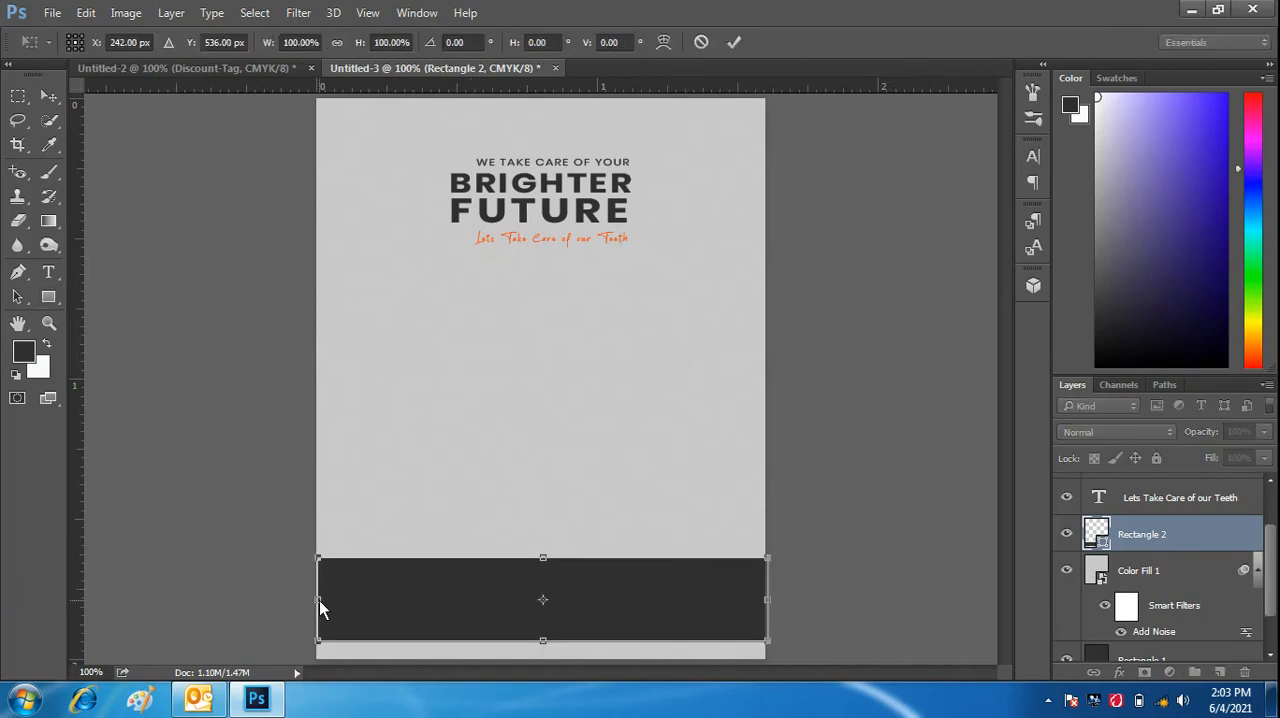
left_click_drag(319, 600, 318, 600)
right_click(569, 582)
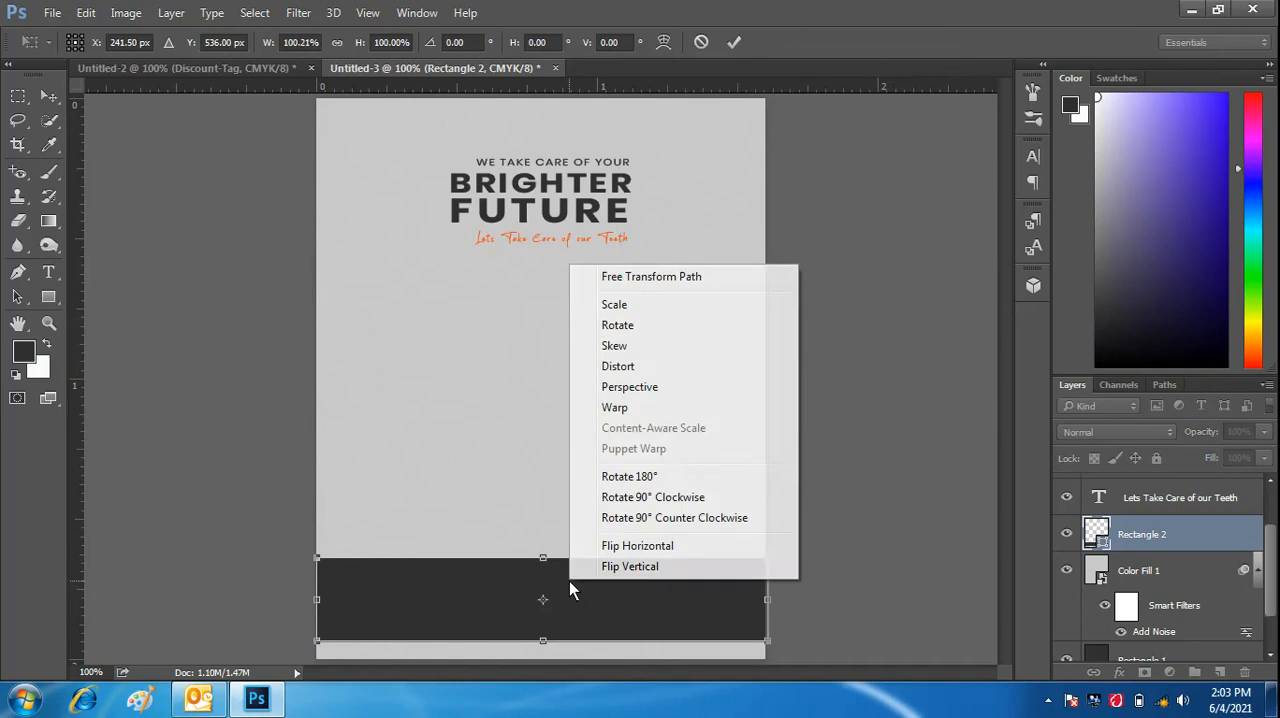
left_click(643, 408)
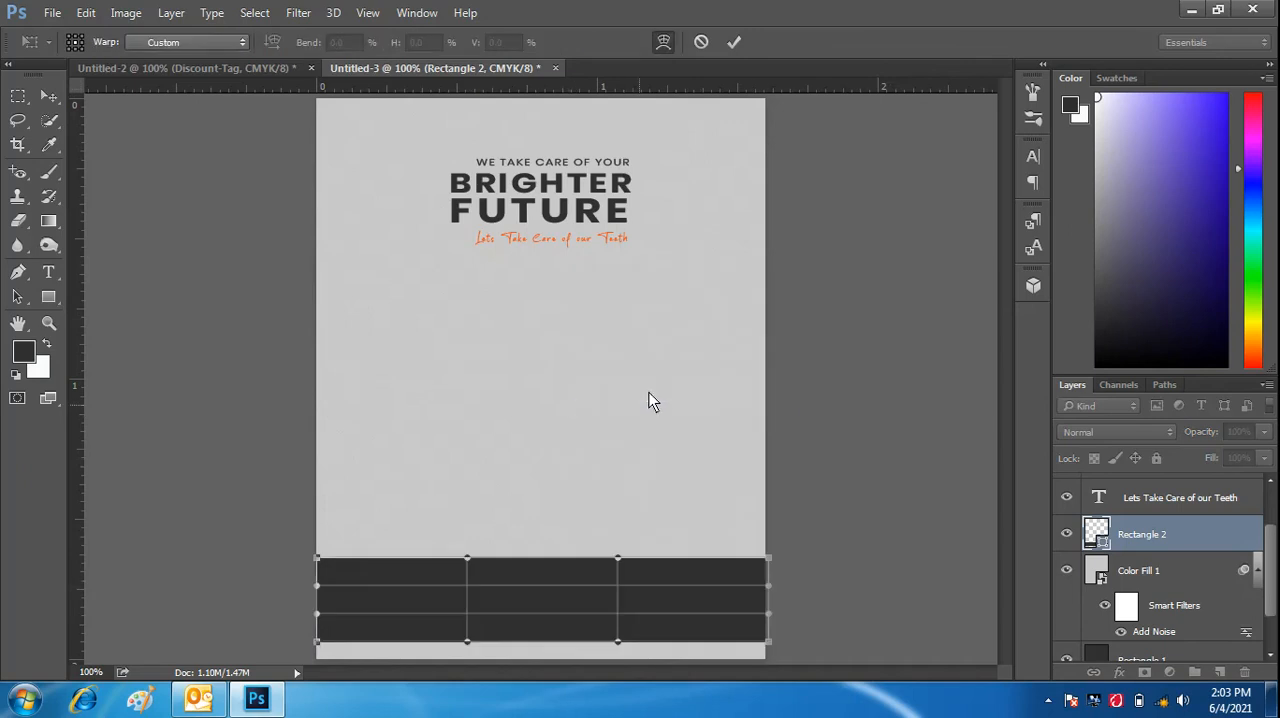
left_click_drag(617, 557, 620, 600)
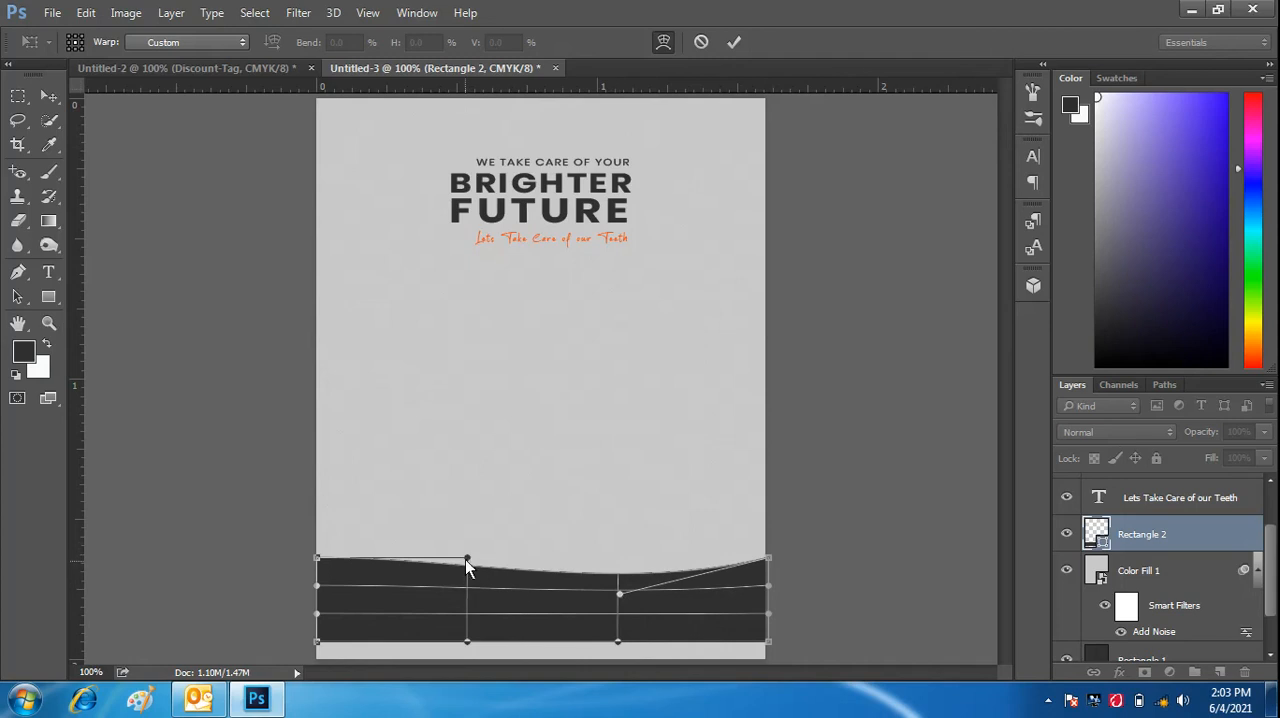
left_click_drag(465, 557, 463, 587)
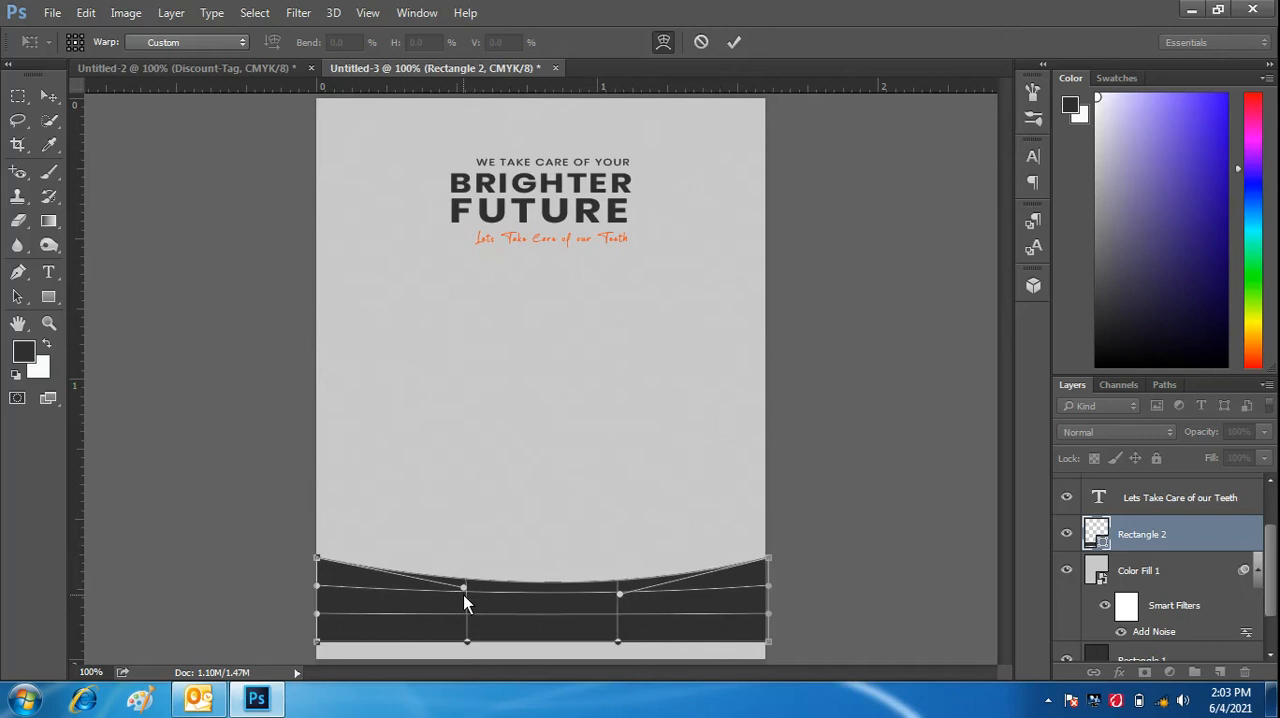
left_click_drag(463, 590, 464, 595)
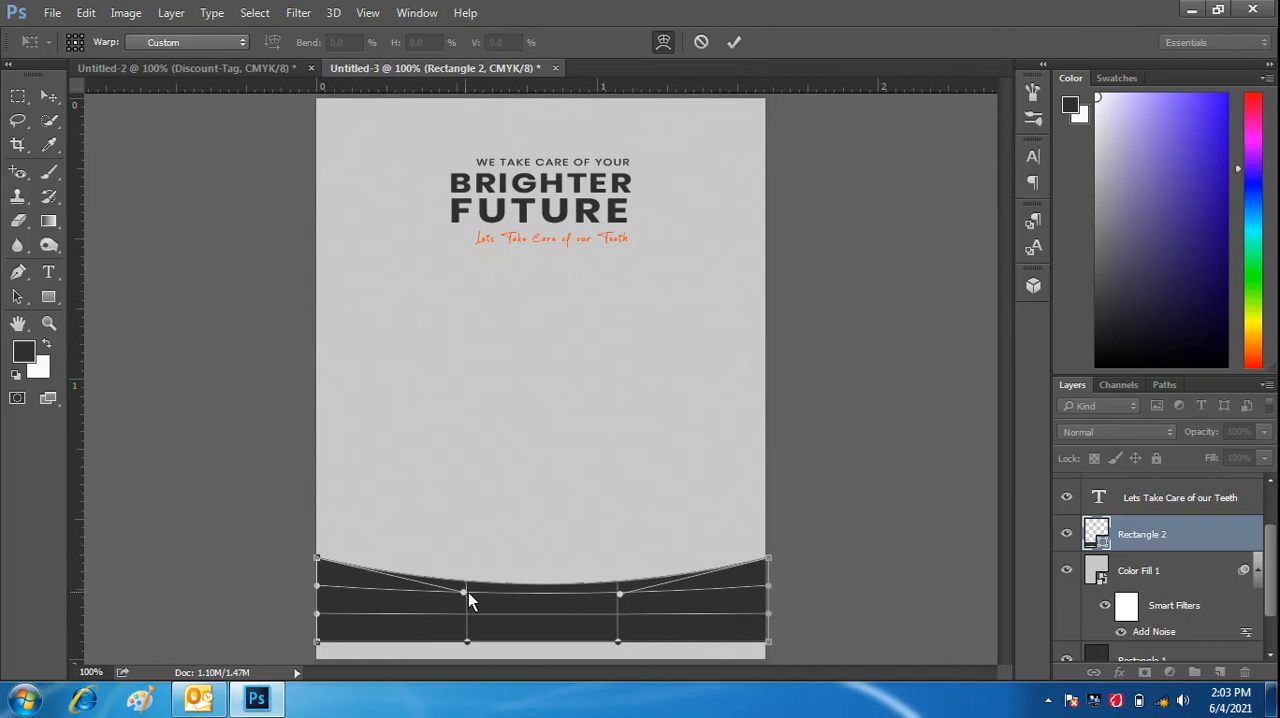
left_click(738, 44)
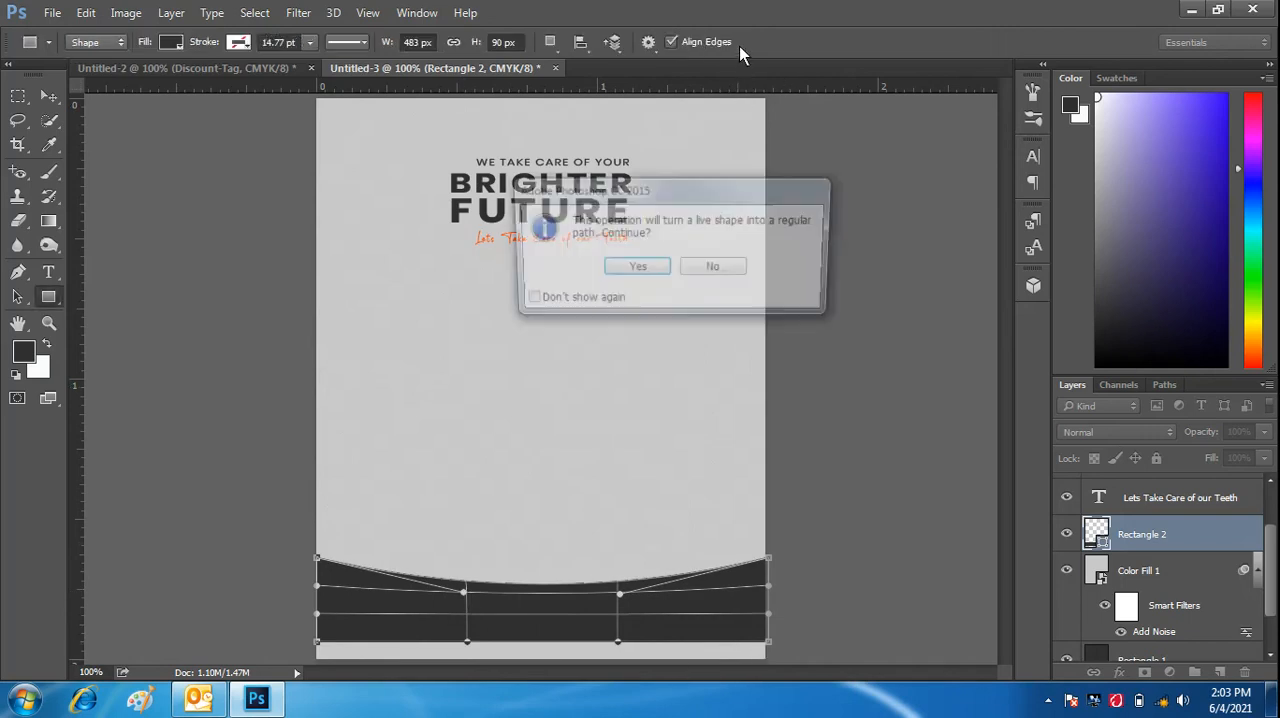
left_click(636, 269)
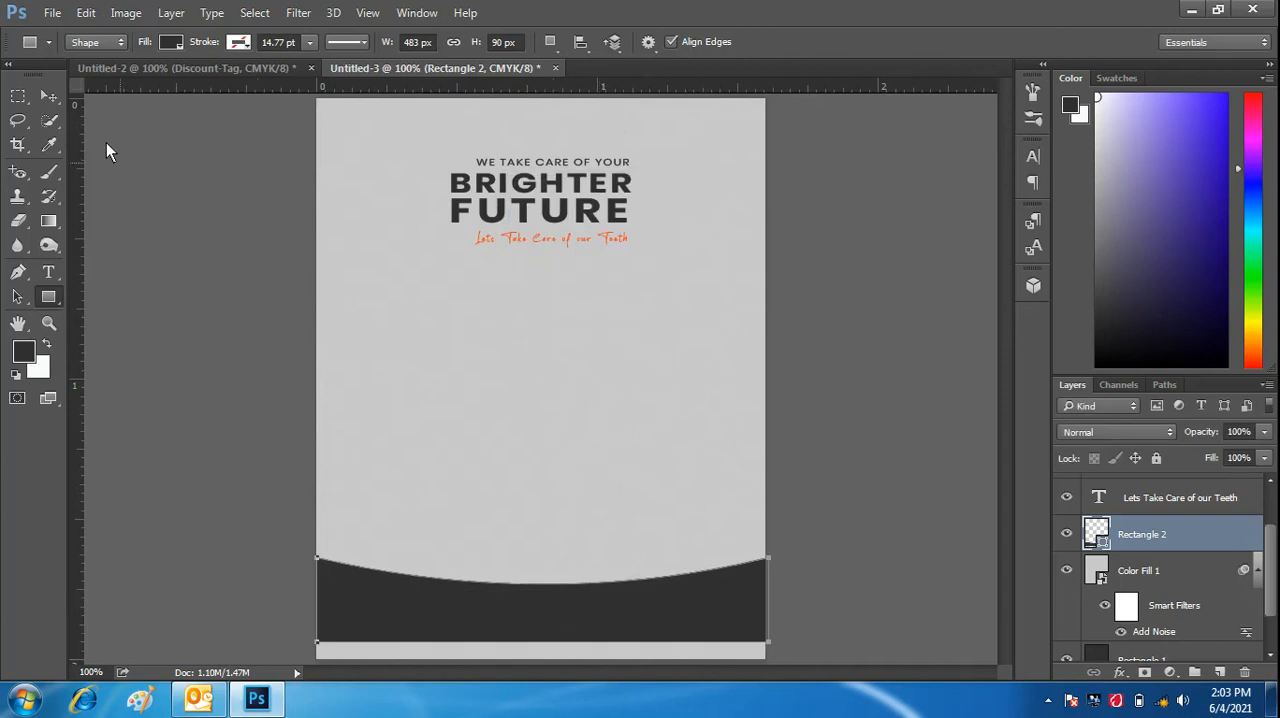
left_click(51, 95)
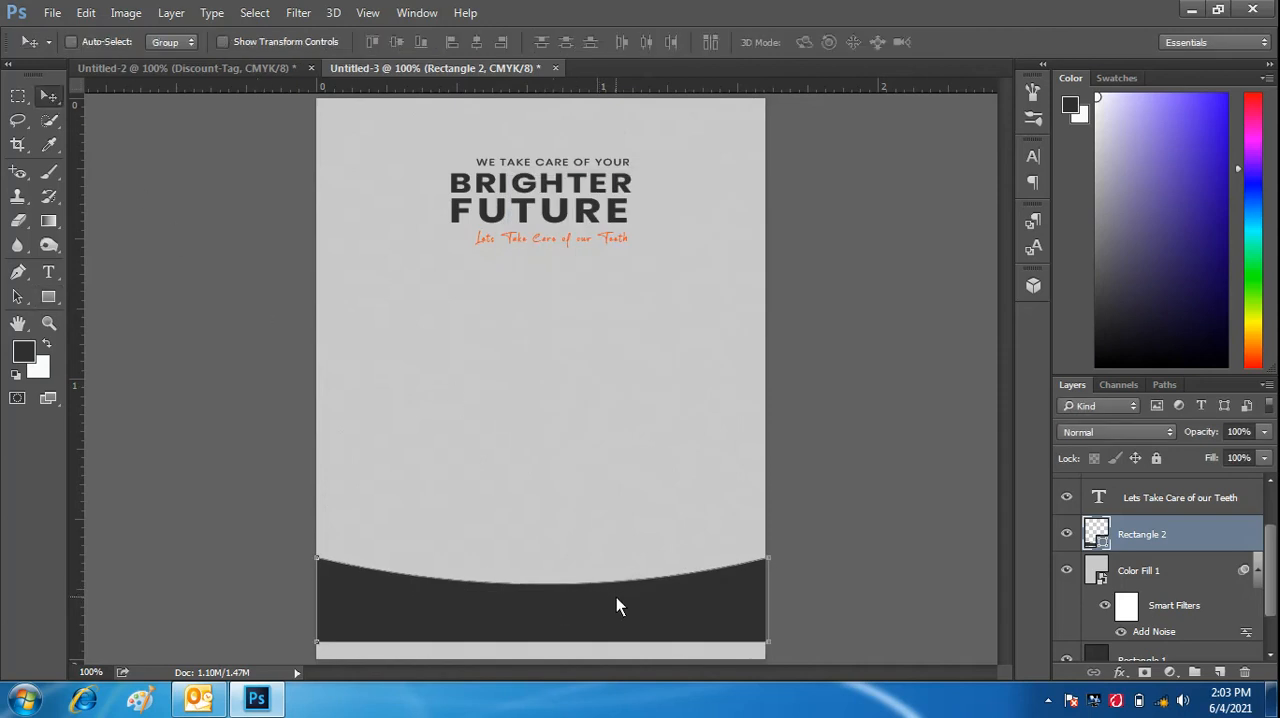
- Move the curved band down to the canvas's bottom edge and give it a bright orange colour overlay, #f94b15
left_click_drag(615, 602, 615, 619)
left_click(1120, 672)
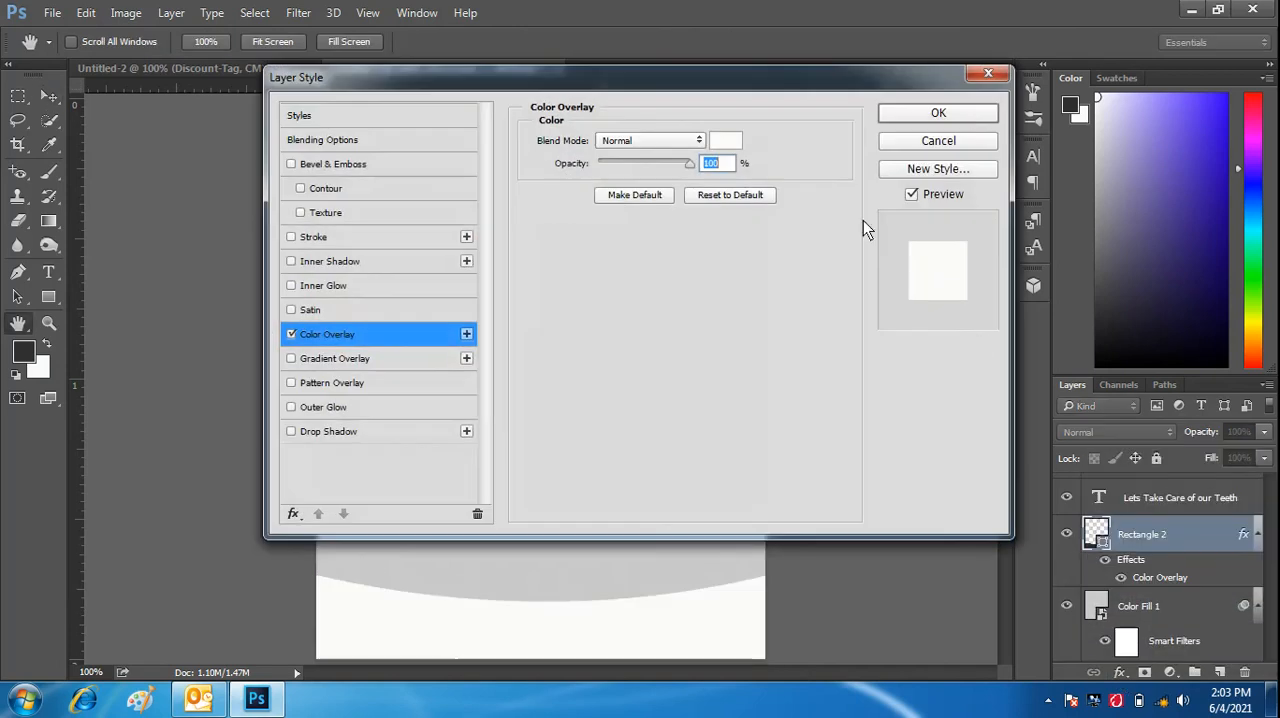
left_click(728, 144)
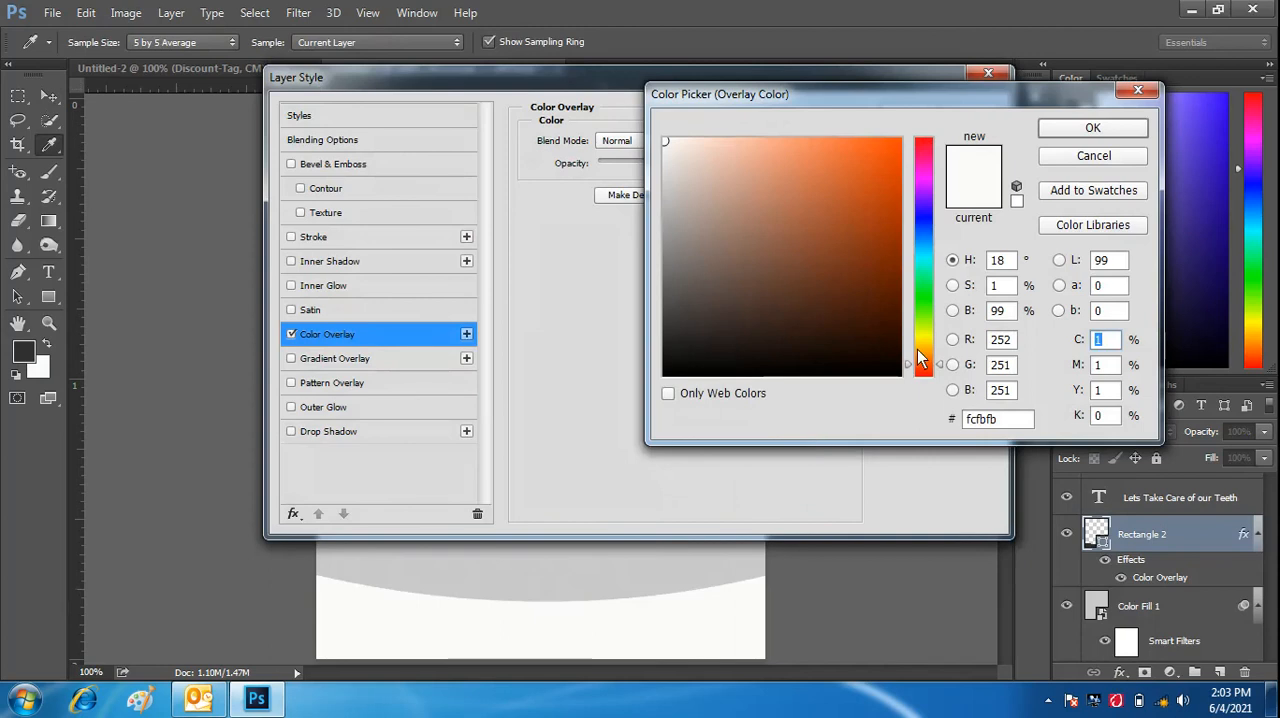
left_click(887, 146)
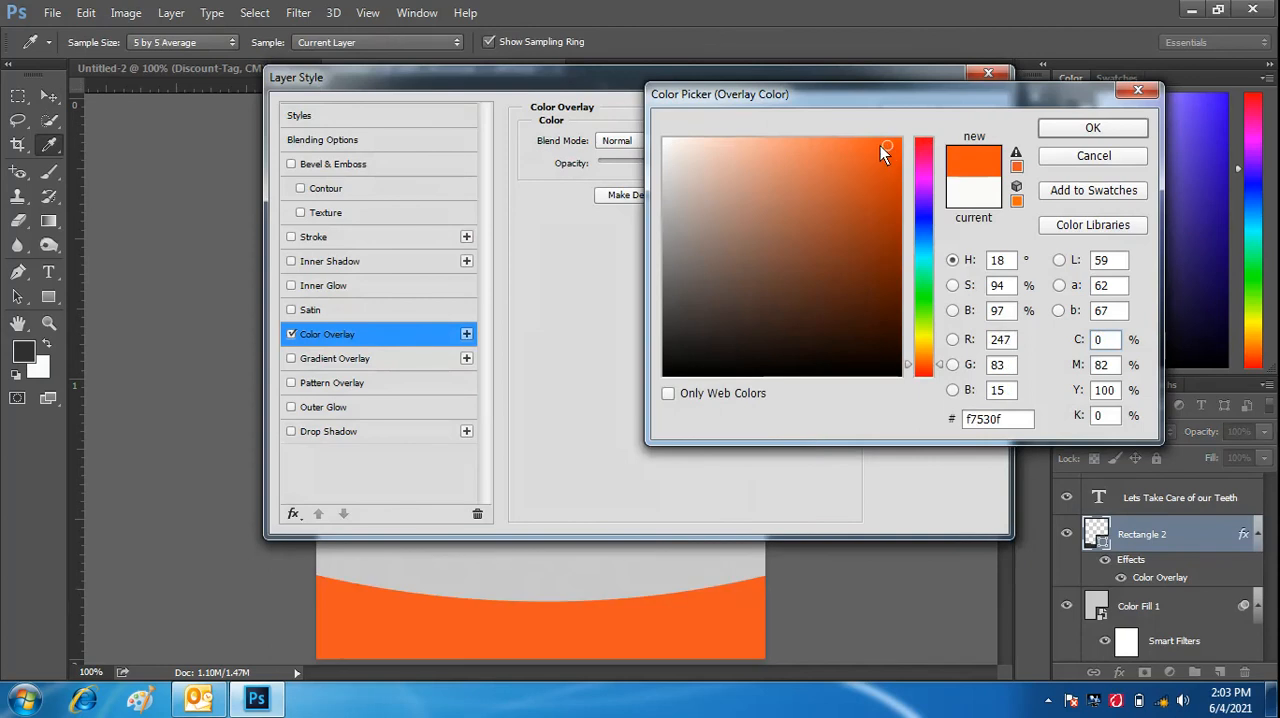
left_click(863, 146)
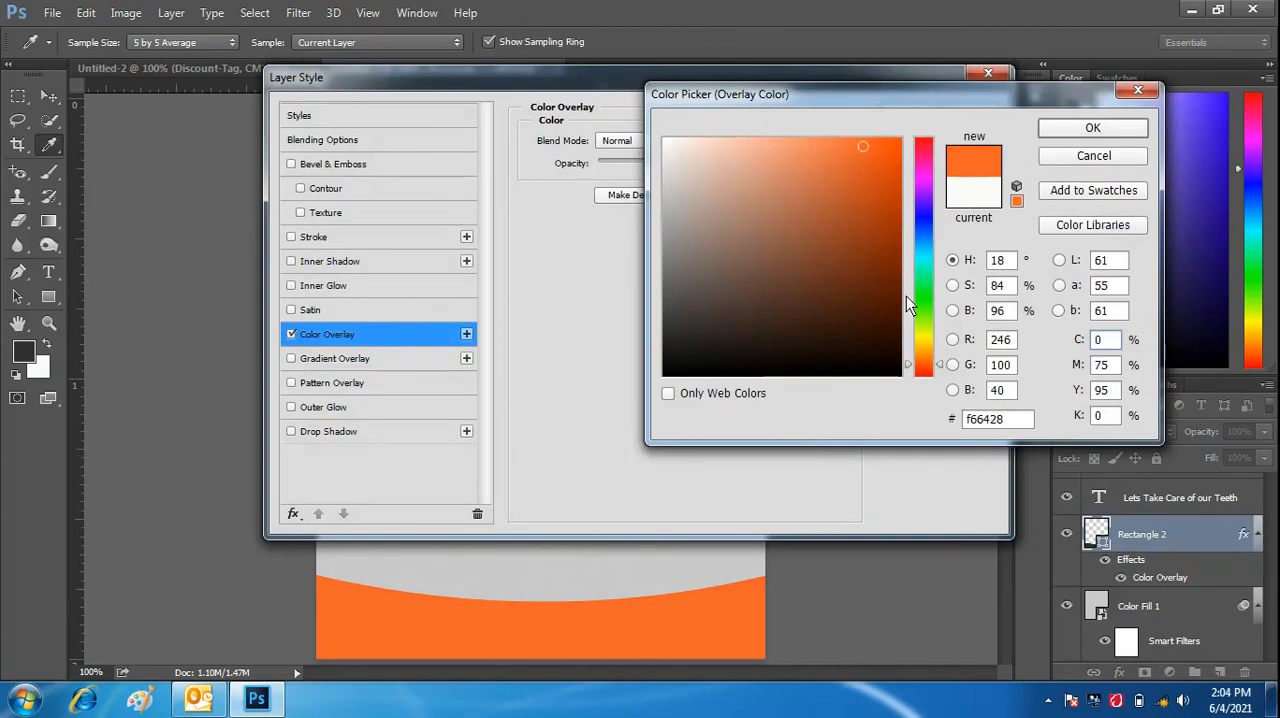
left_click_drag(930, 365, 930, 368)
left_click(883, 156)
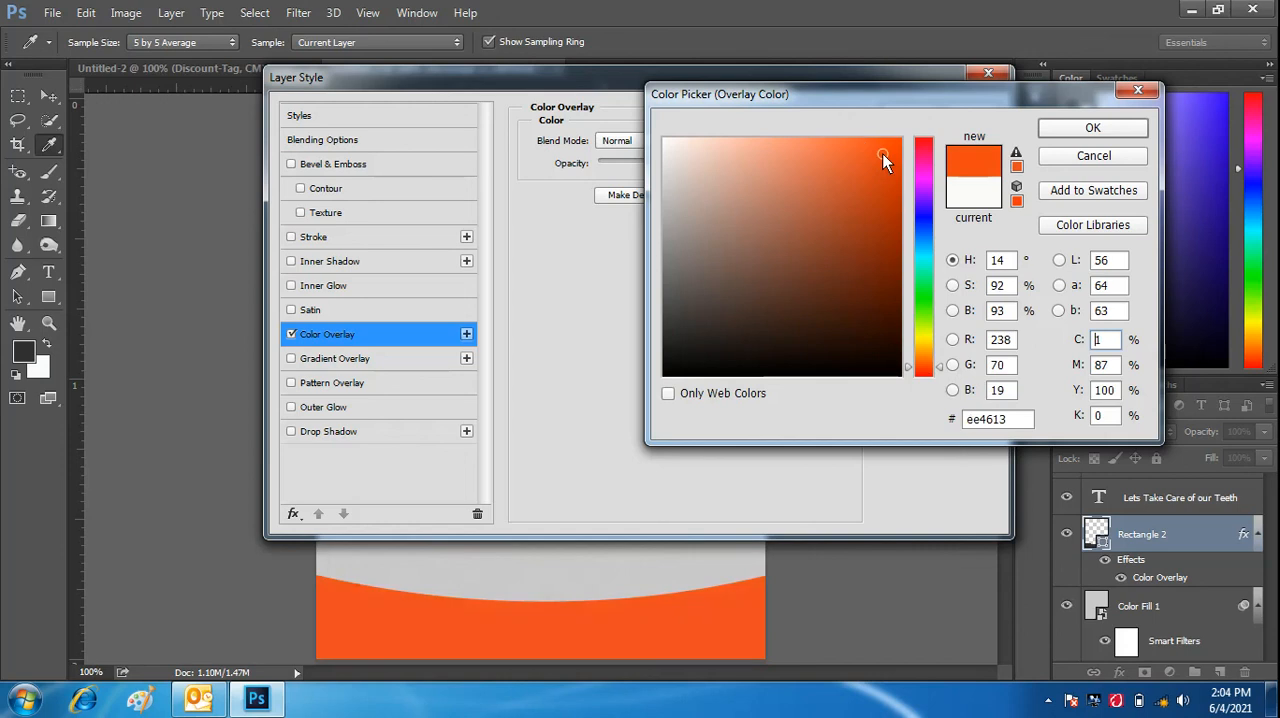
left_click(871, 146)
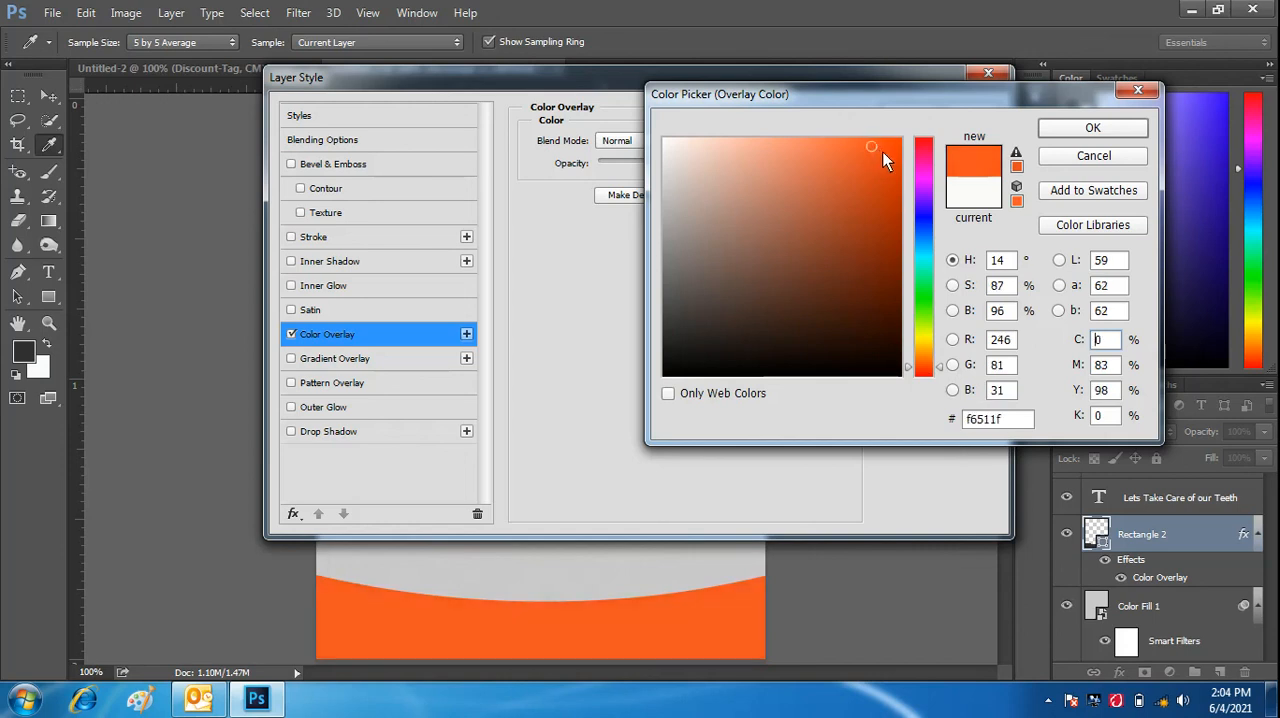
left_click(895, 149)
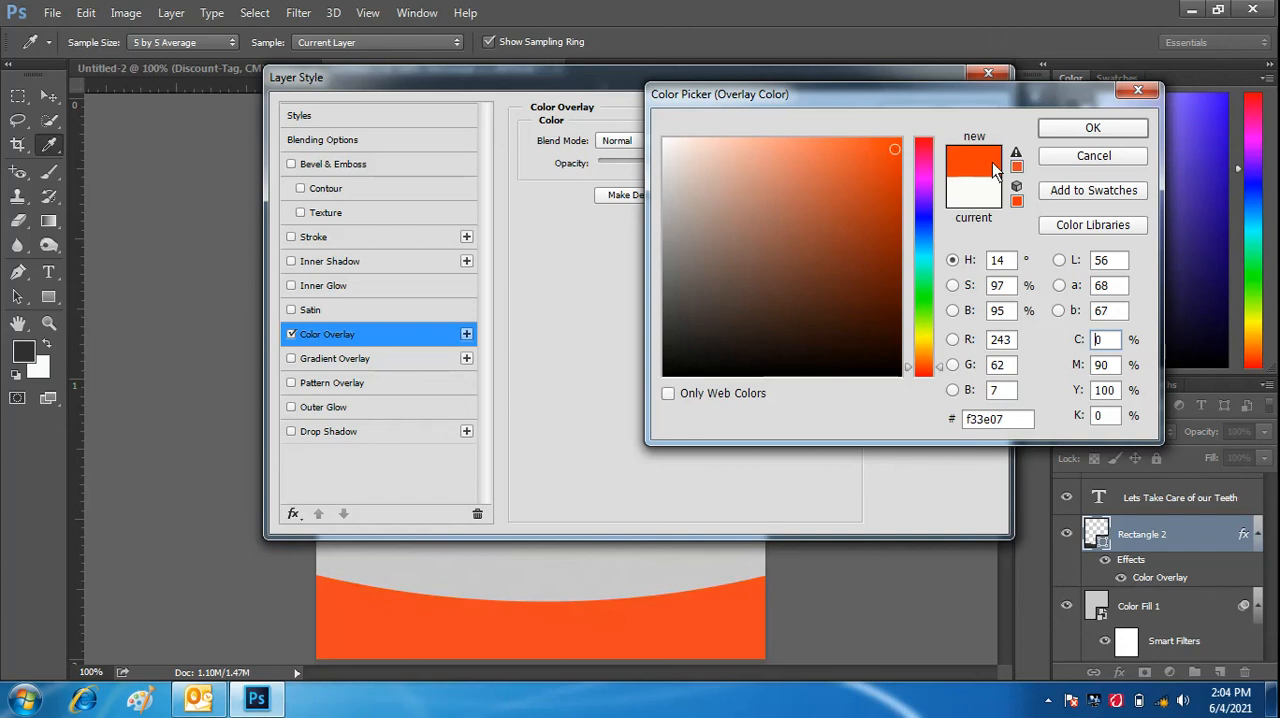
left_click(881, 143)
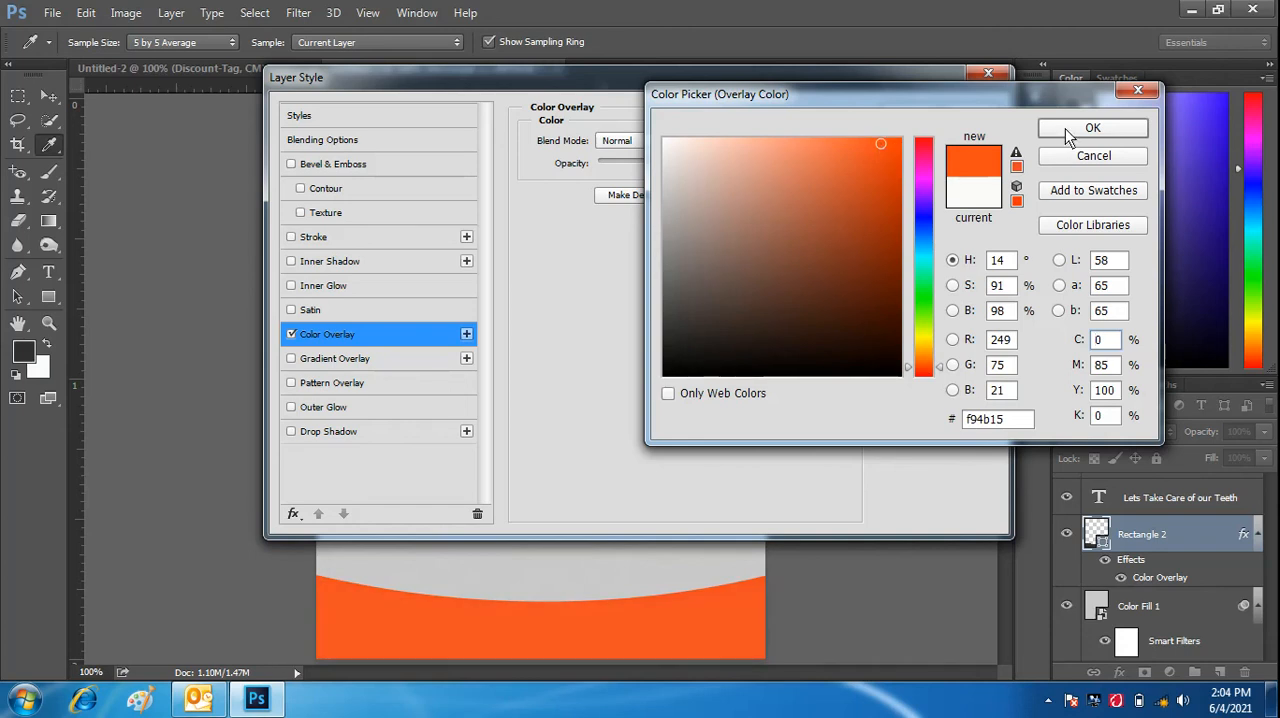
left_click(1100, 128)
left_click(922, 114)
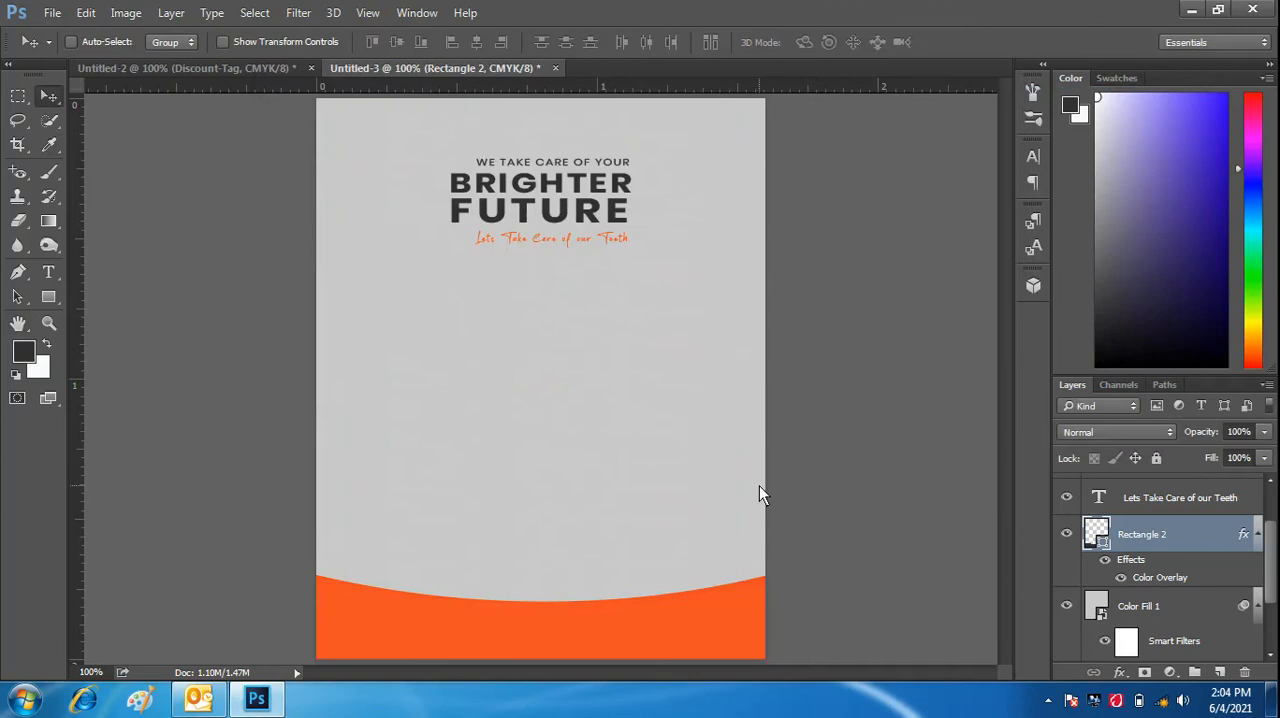
- Stretch the orange band upward to about 124% of its height, keeping its lower edge in place
key("ctrl+t")
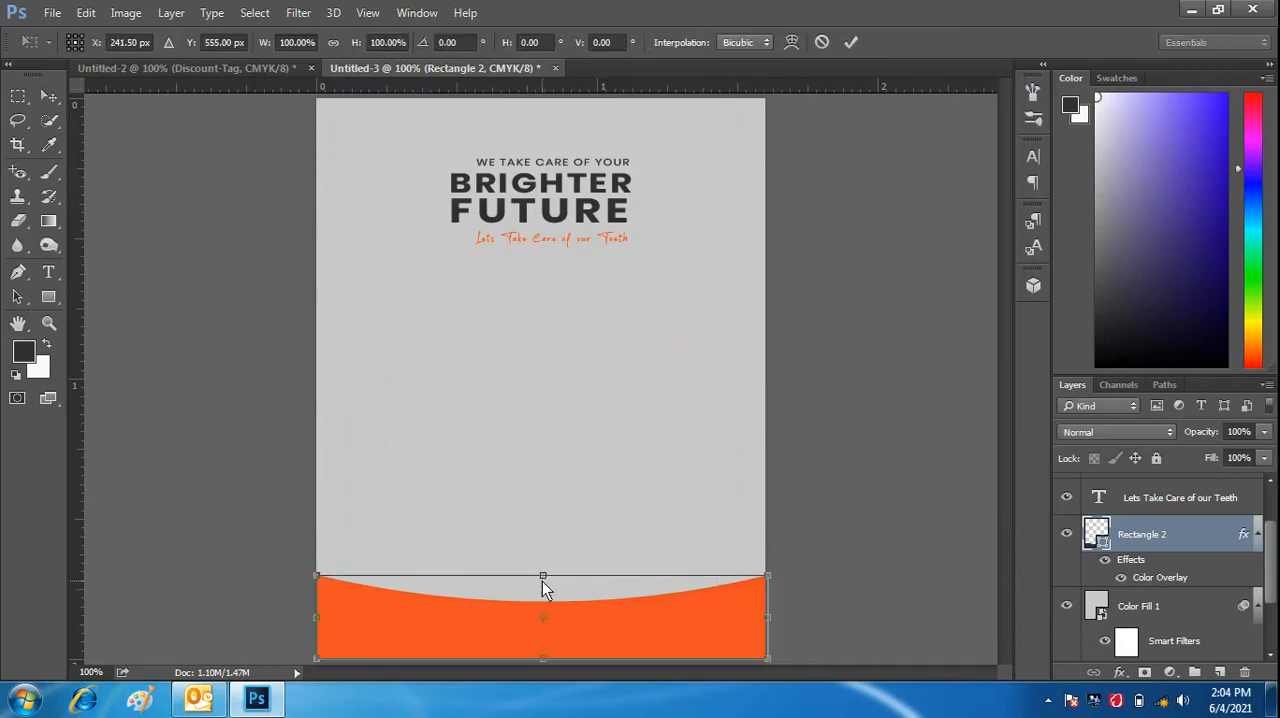
left_click_drag(542, 581, 542, 560)
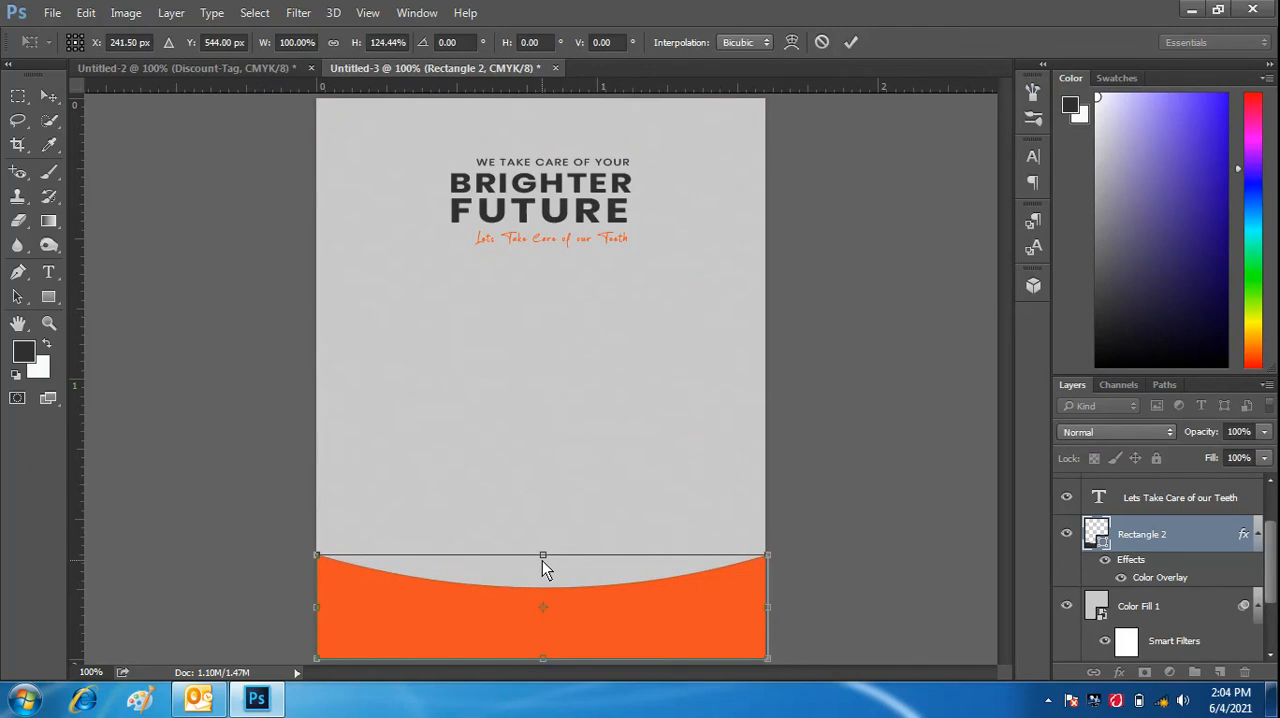
left_click(849, 42)
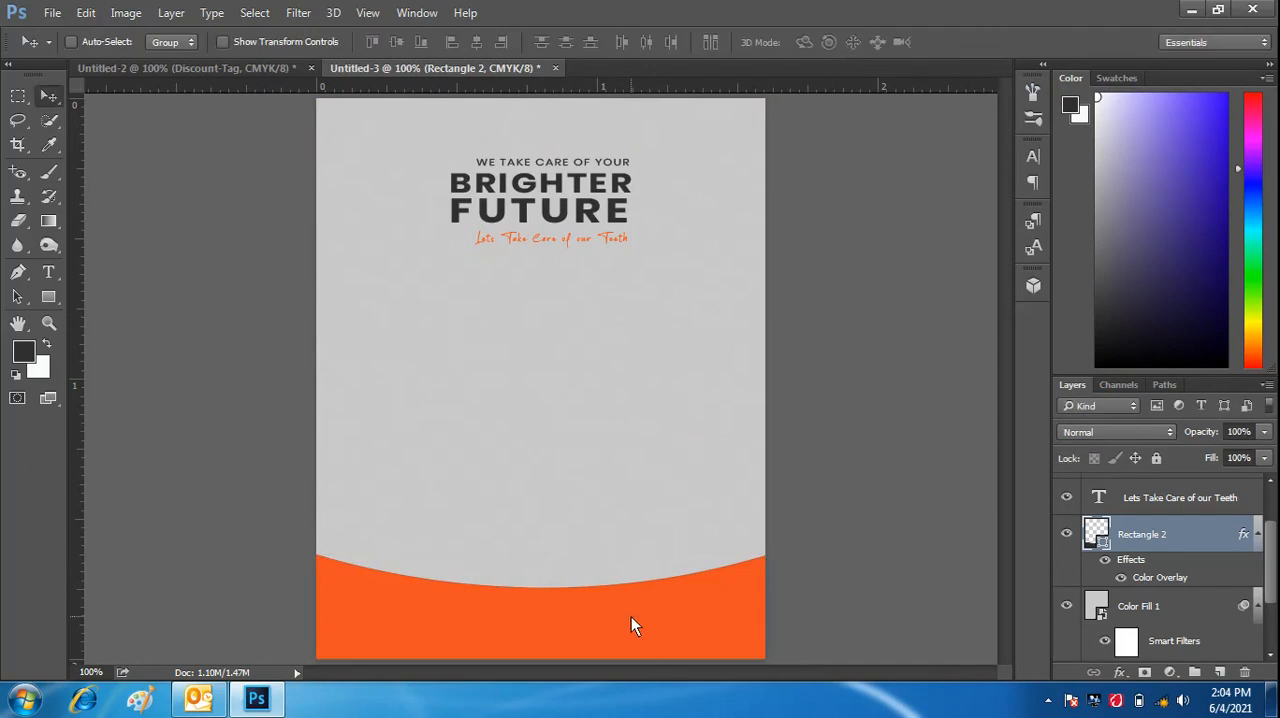
- Duplicate the orange band slightly higher and set the copy's colour overlay to dark grey #2f2f2e
left_click_drag(632, 610, 632, 590)
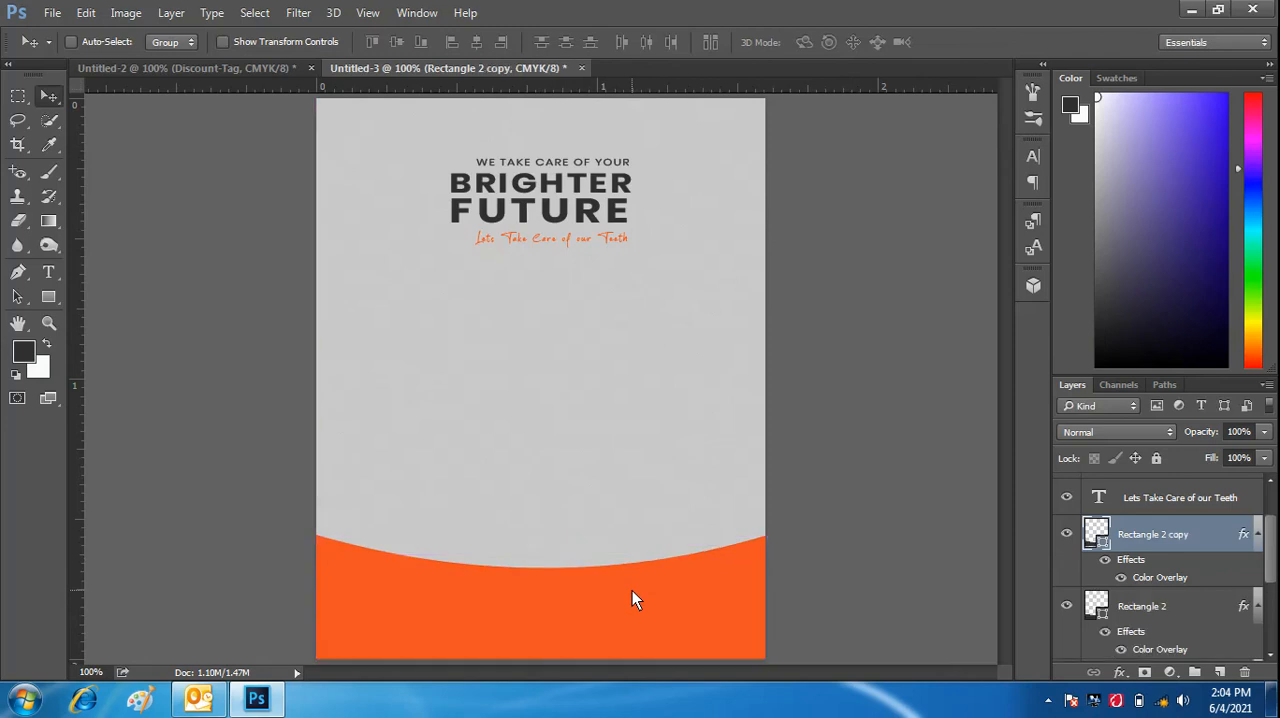
left_click(1119, 676)
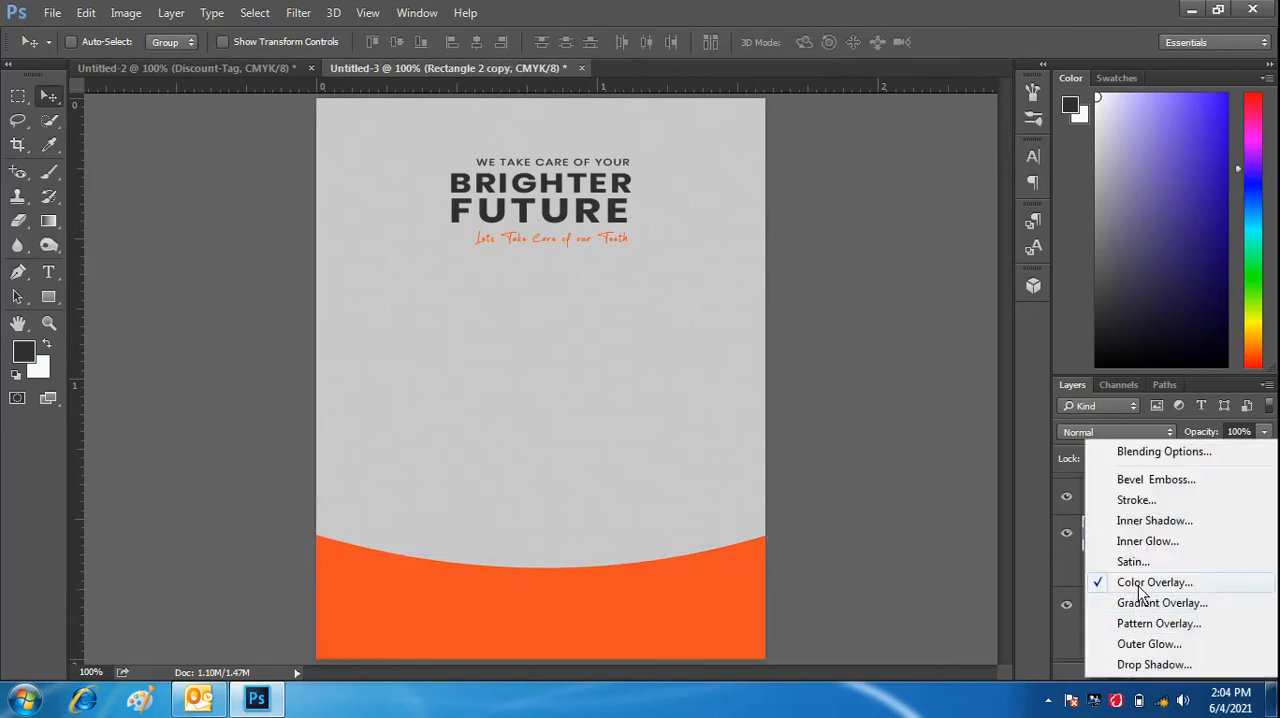
left_click(1142, 582)
left_click(720, 141)
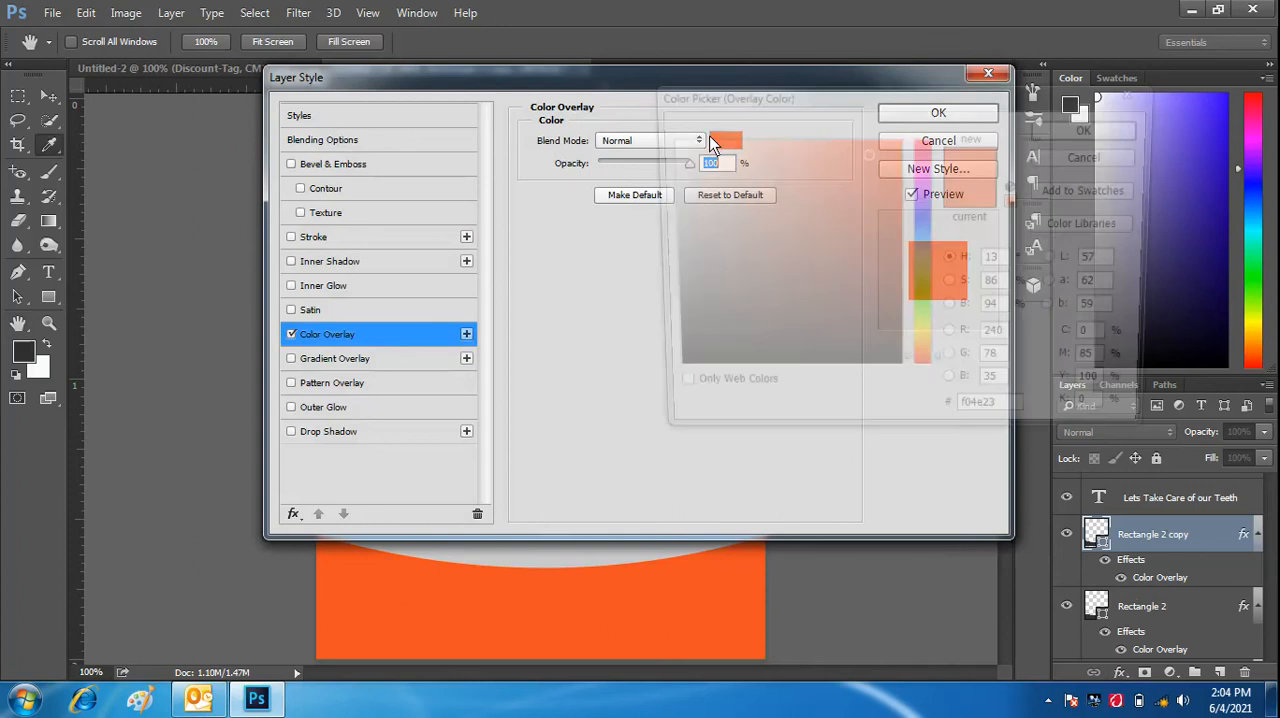
left_click(666, 335)
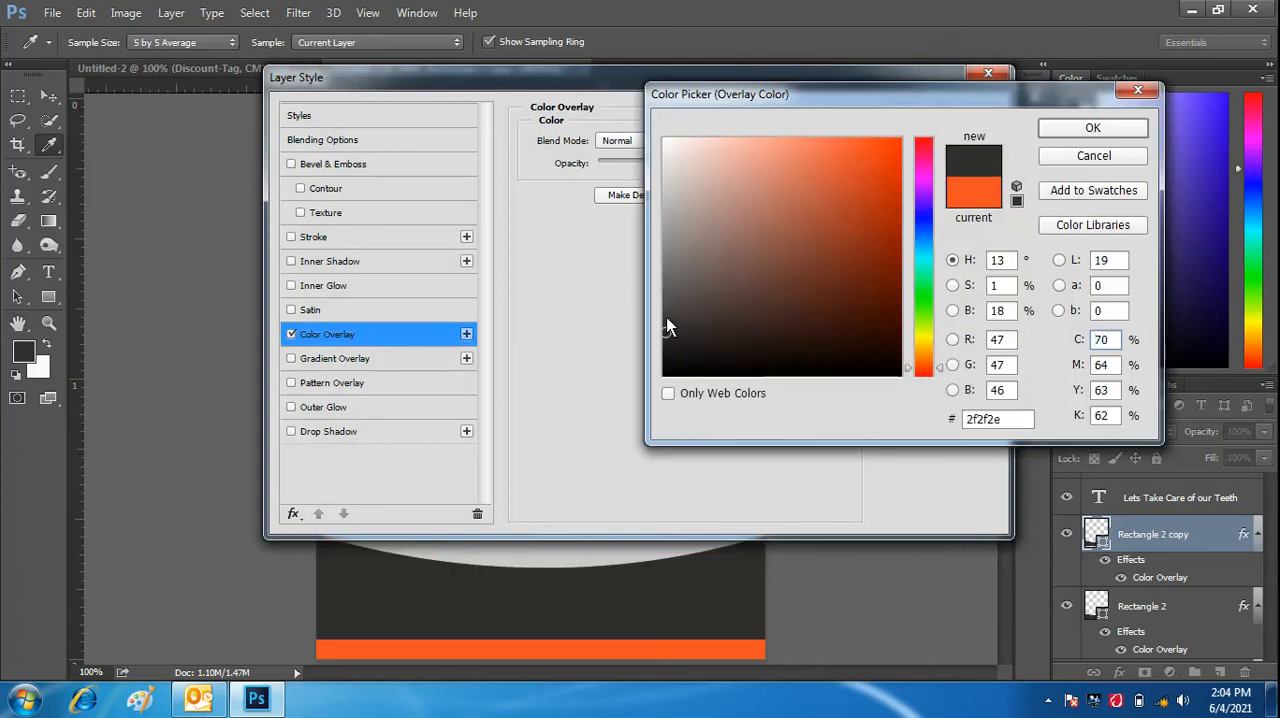
left_click(1072, 136)
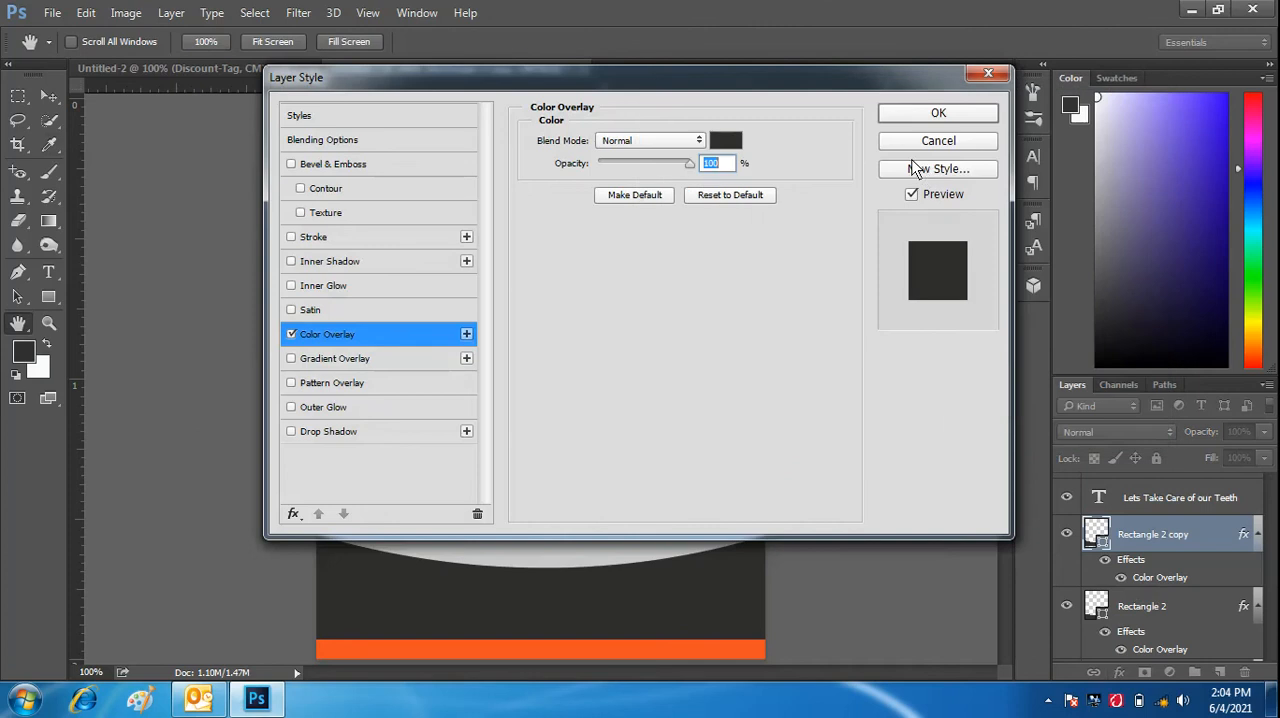
left_click(1132, 112)
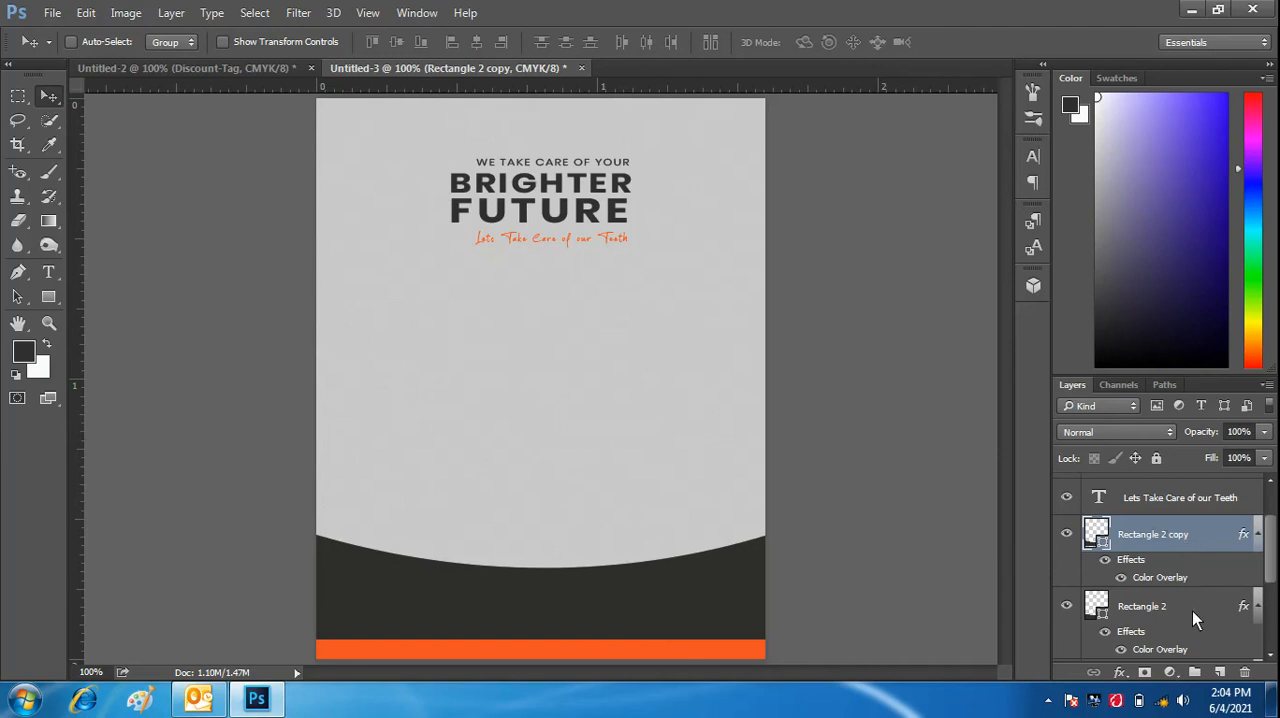
- Stack the orange Rectangle 2 above its dark copy and lower the copy slightly to leave a thin dark stripe along the curve
left_click_drag(1192, 614, 1184, 544)
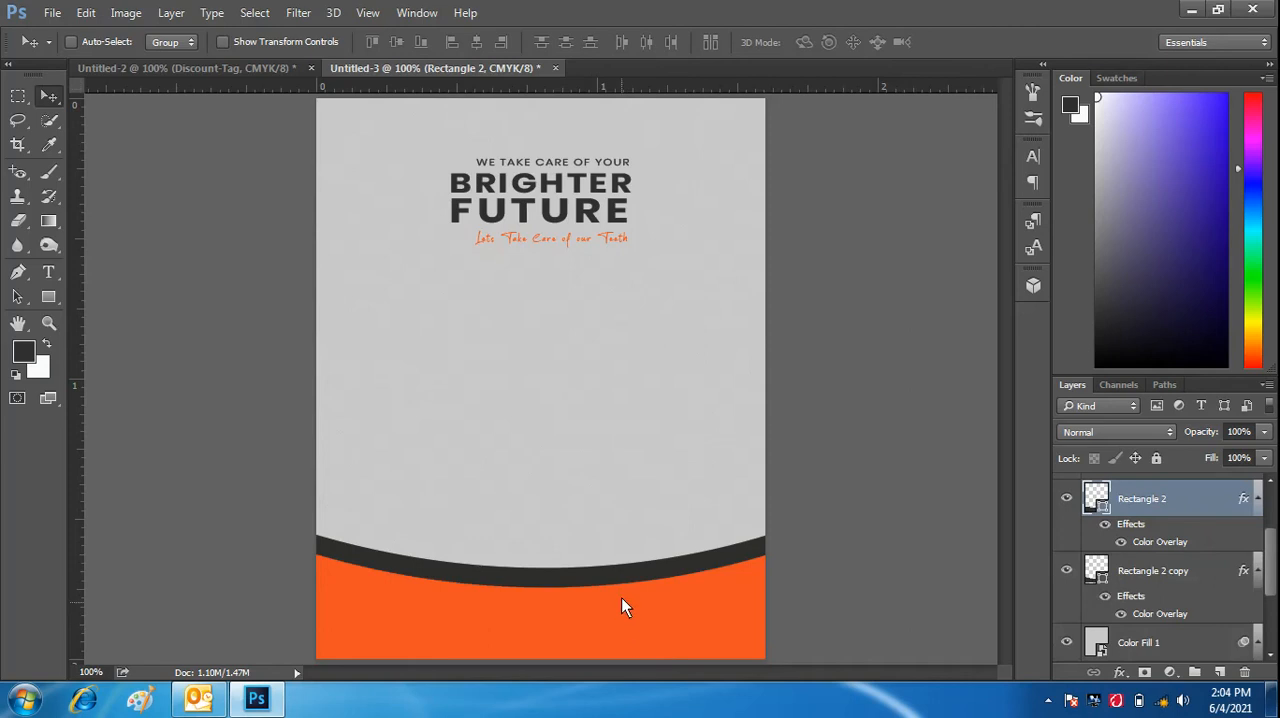
left_click_drag(615, 584, 614, 582)
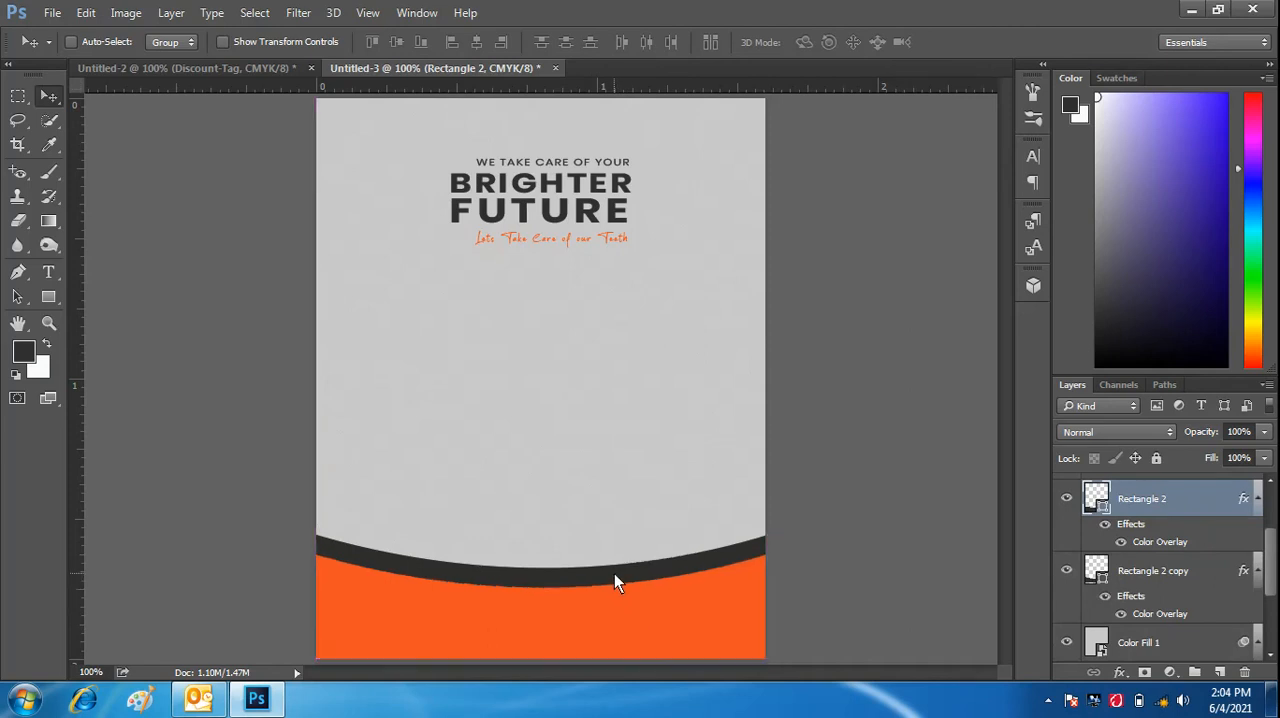
left_click(1152, 571)
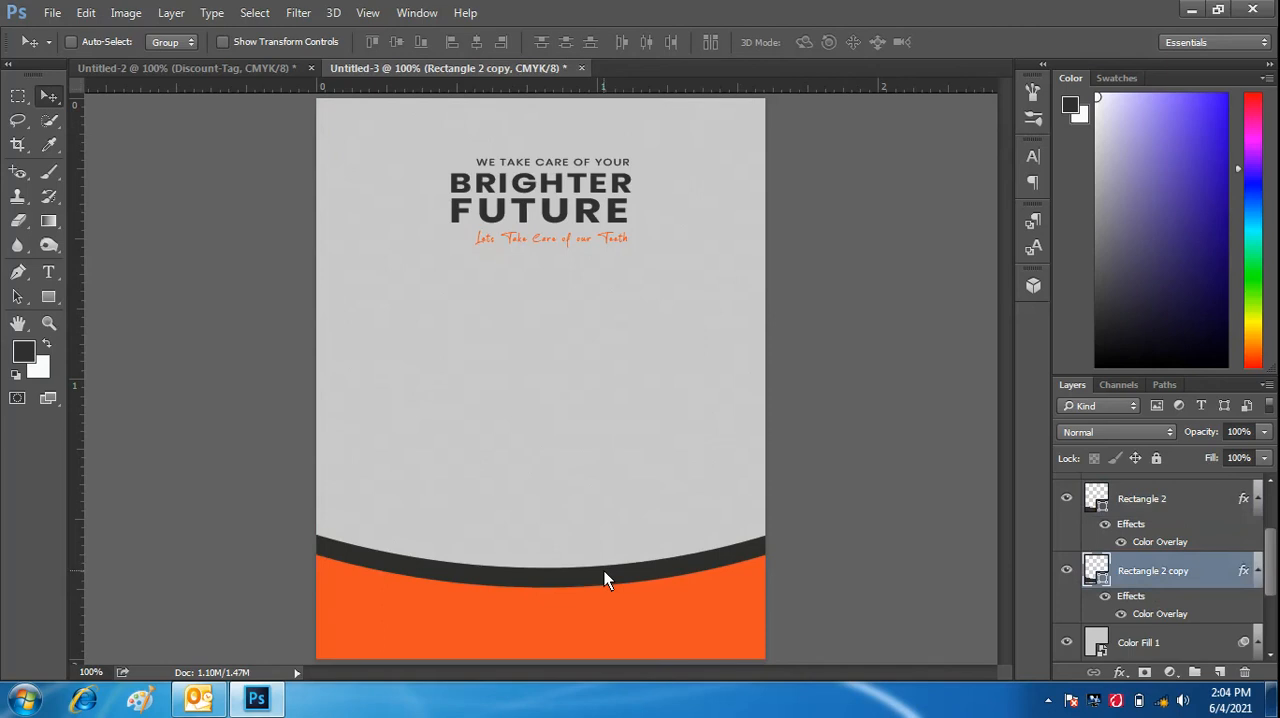
left_click_drag(604, 572, 606, 584)
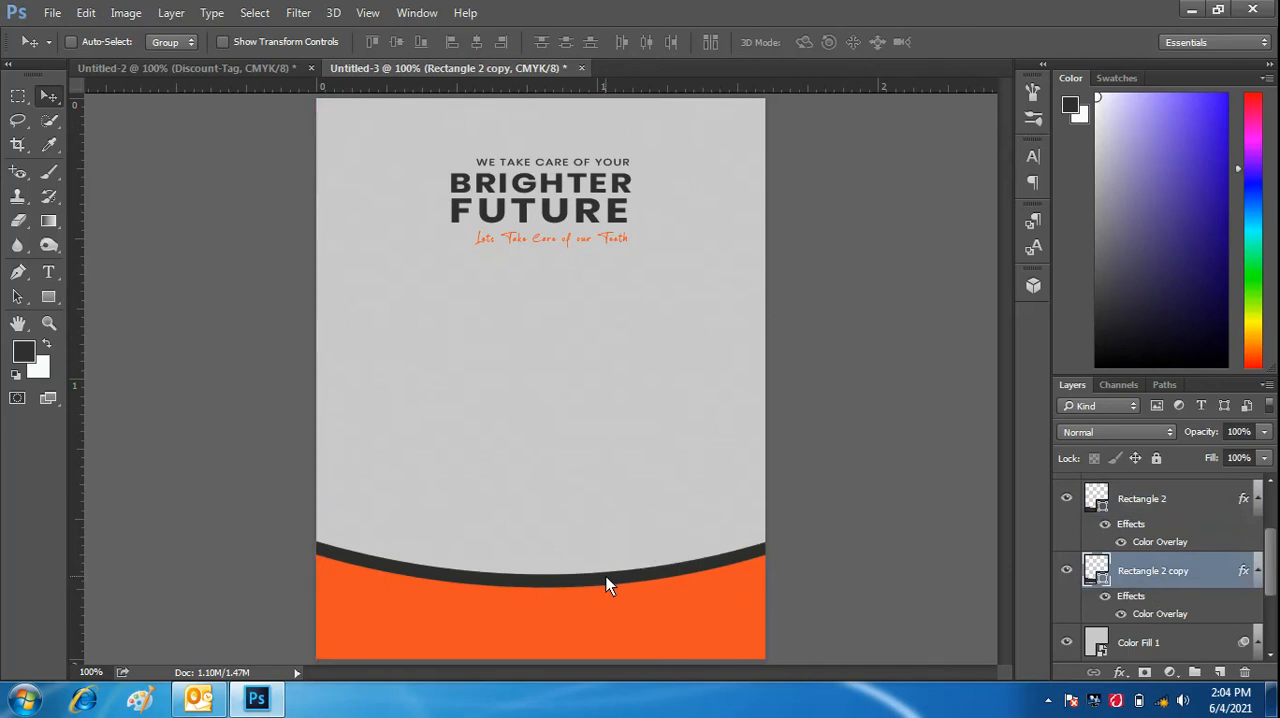
- Add a drop shadow to the dark Rectangle 2 copy with 1 px distance, 2% spread and 1 px size
left_click(1121, 673)
left_click(1150, 658)
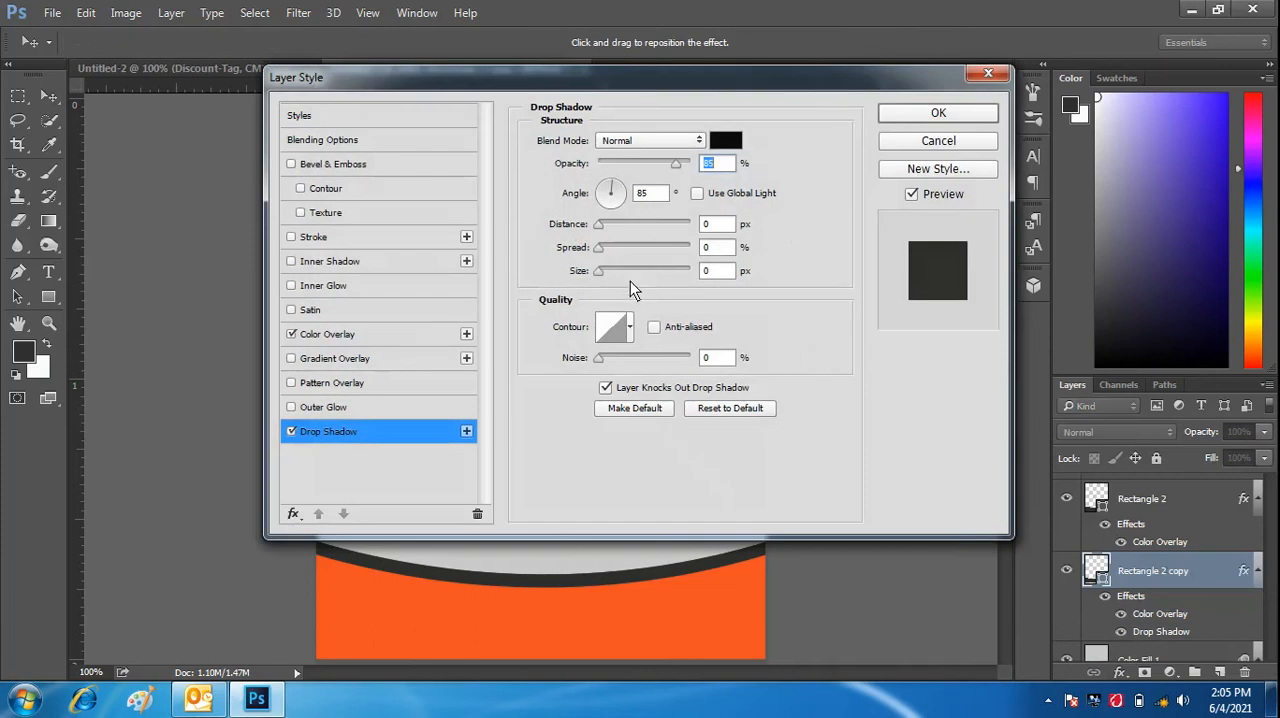
left_click(598, 274)
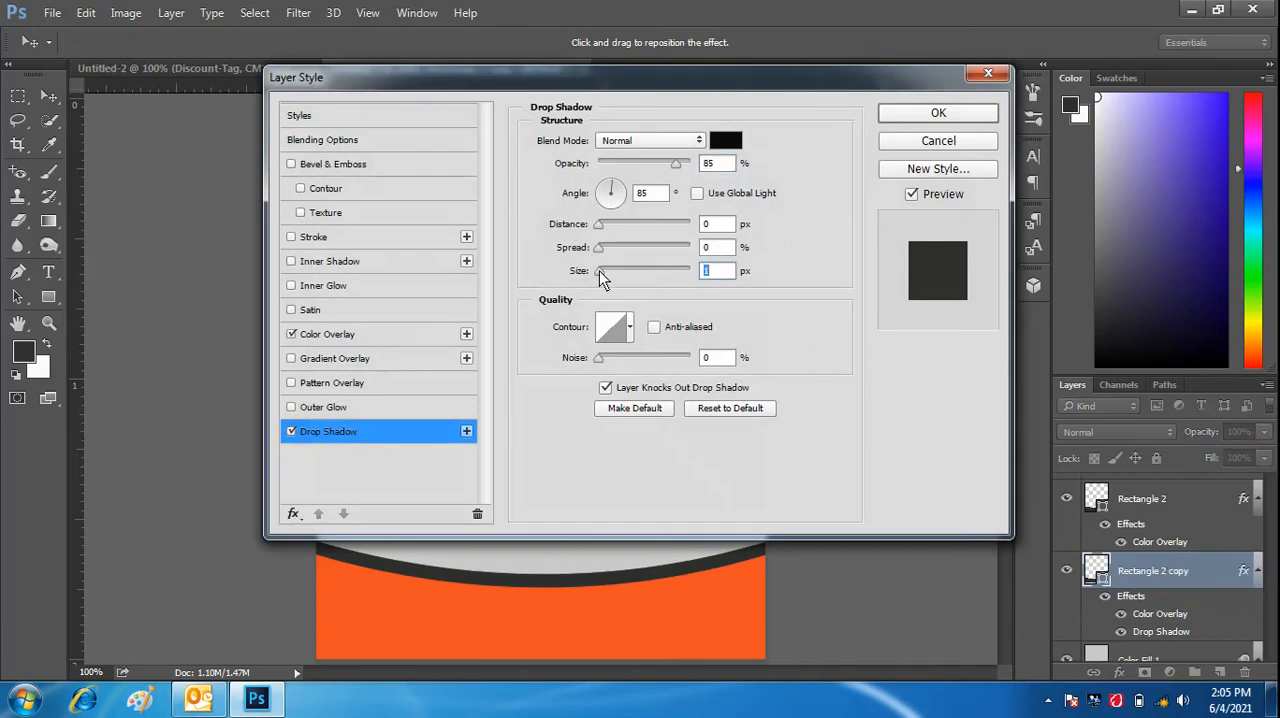
left_click(601, 252)
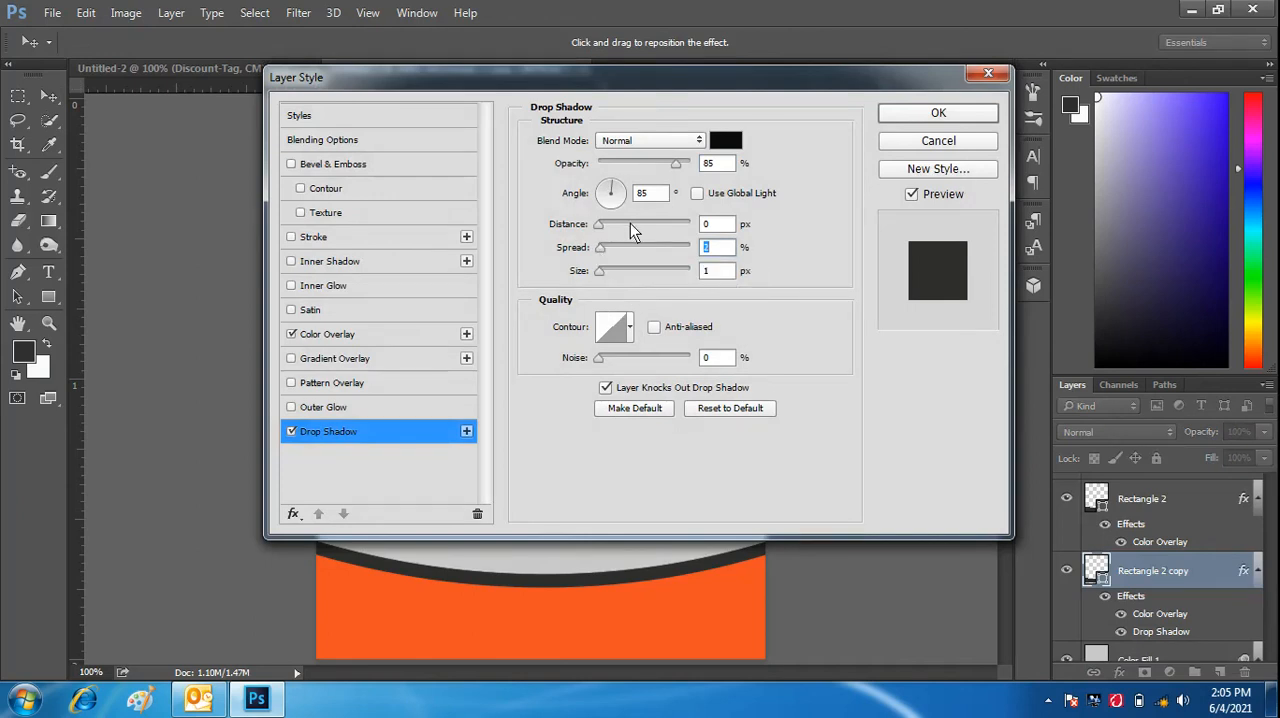
left_click(600, 228)
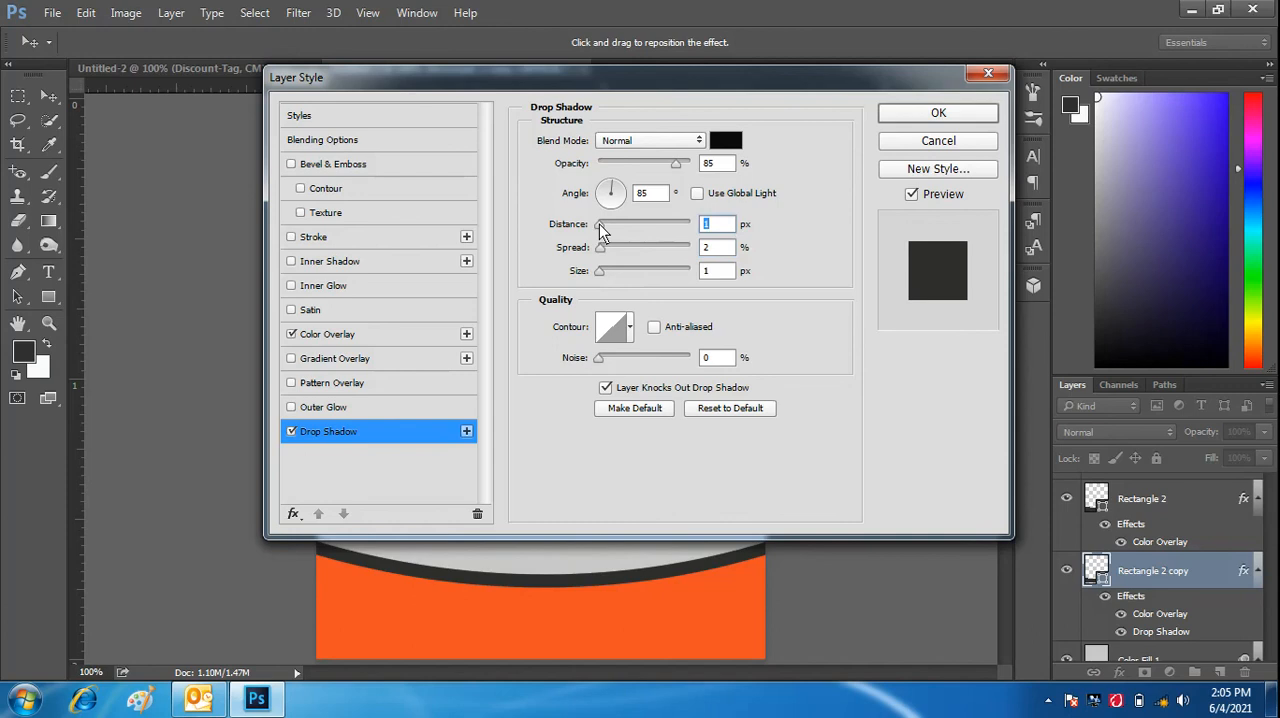
left_click(921, 117)
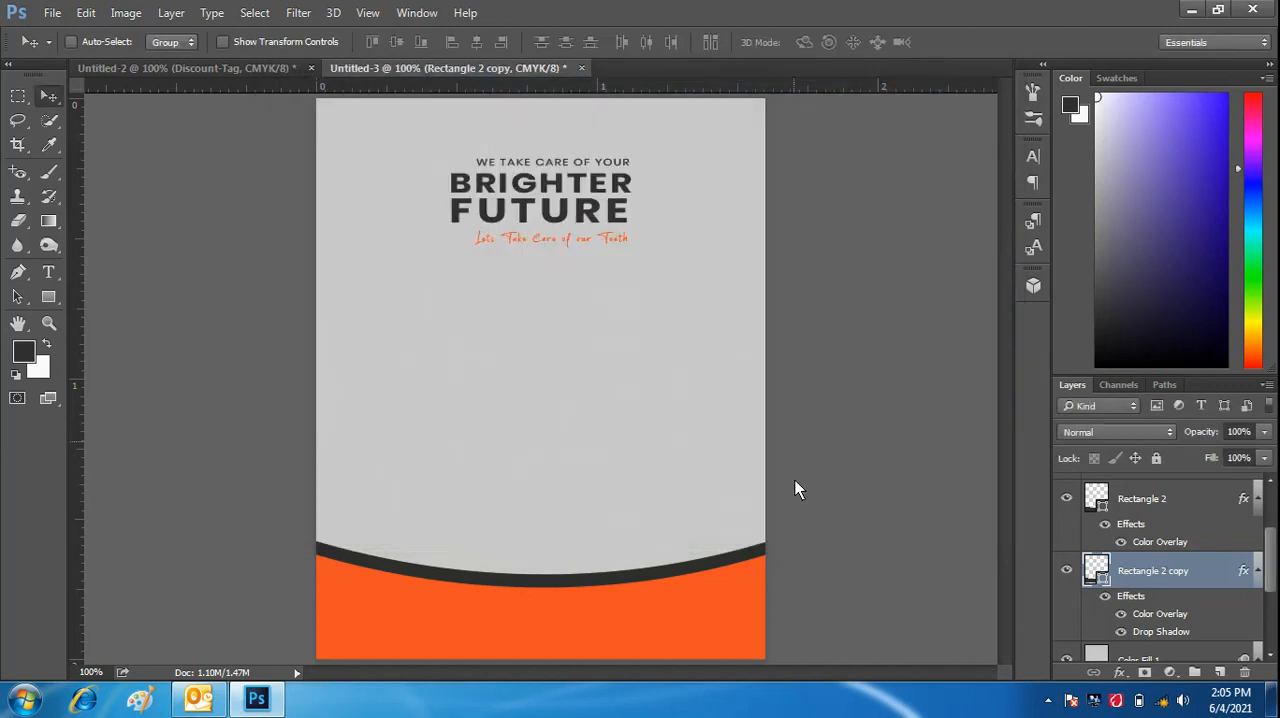
- Add a drop shadow to the orange Rectangle 2 with 85% opacity, an 85° angle and zero distance, spread and size
left_click(1178, 502)
left_click(1120, 672)
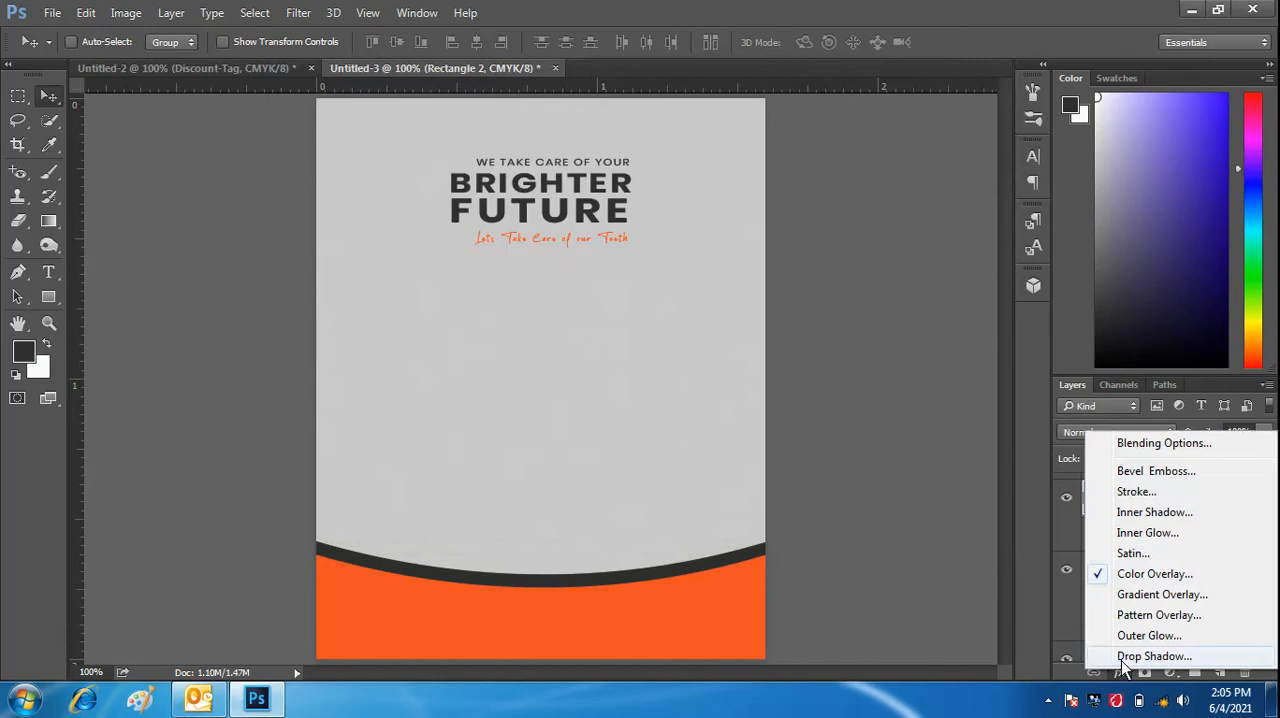
left_click(1150, 657)
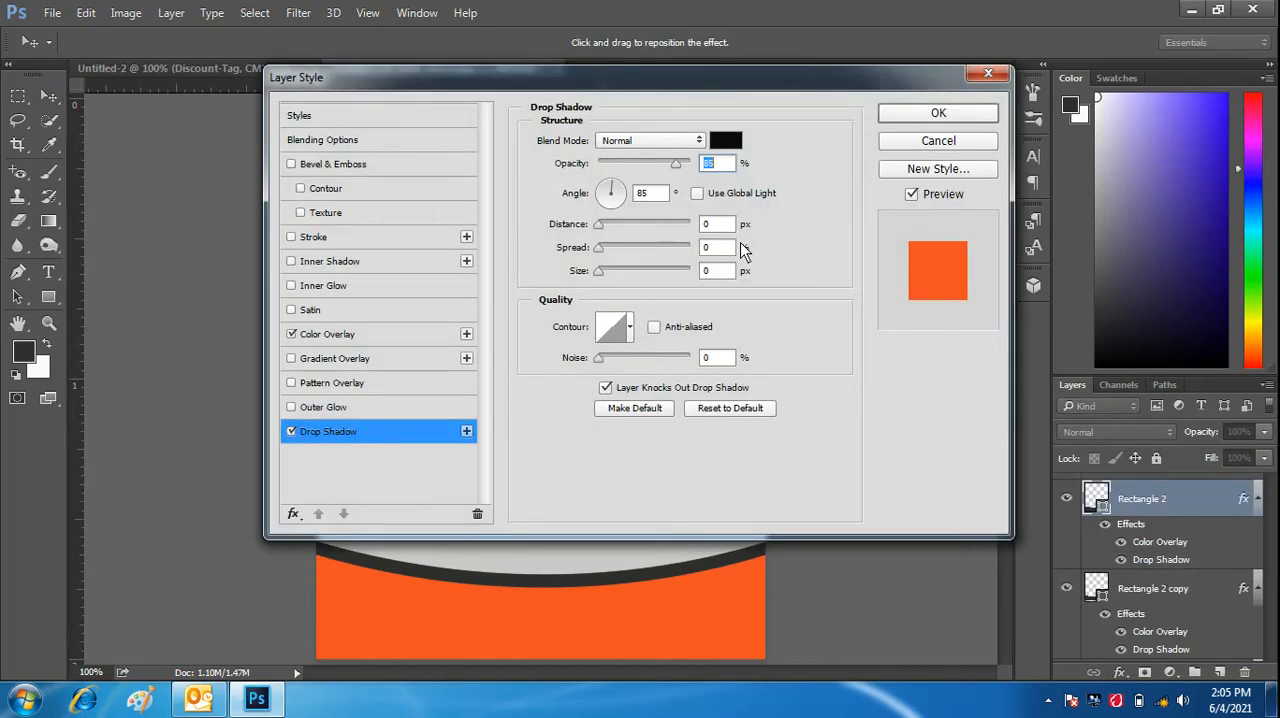
left_click(902, 113)
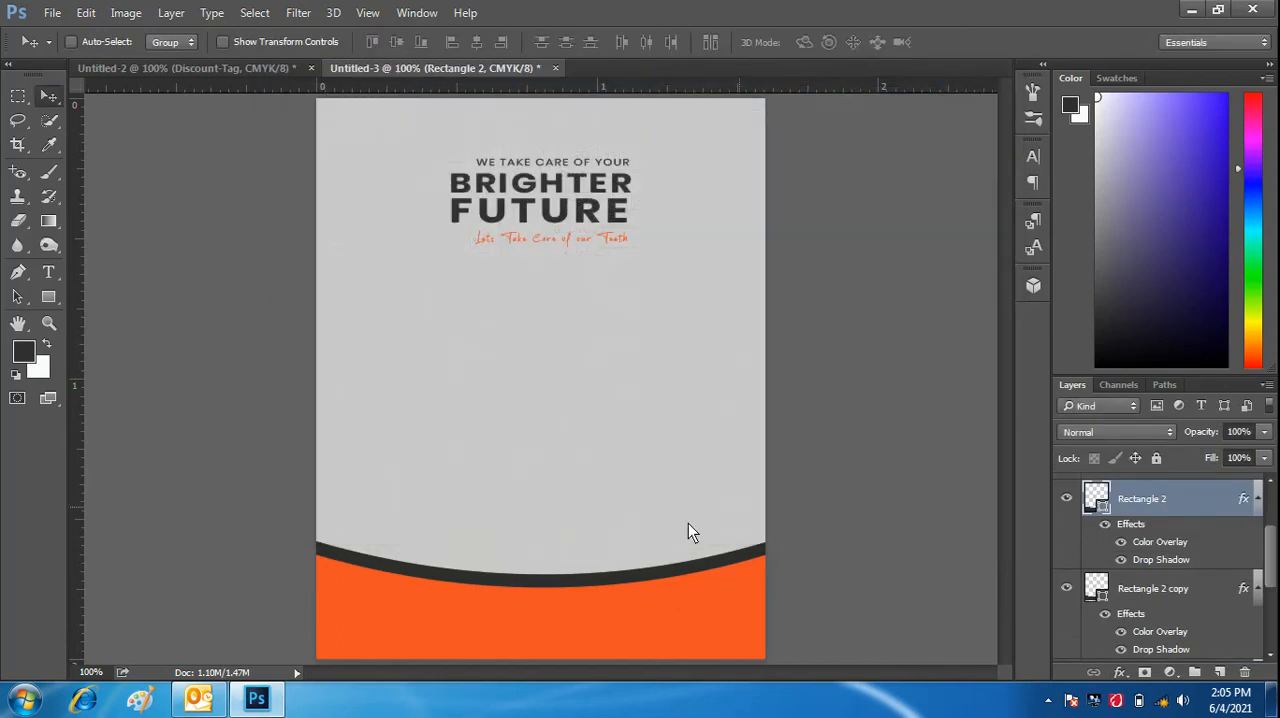
- Copy the woman's photo, Layer 1, from Untitled-2 into Untitled-3 and place it along the canvas's right side, overlapping the bands
left_click(276, 70)
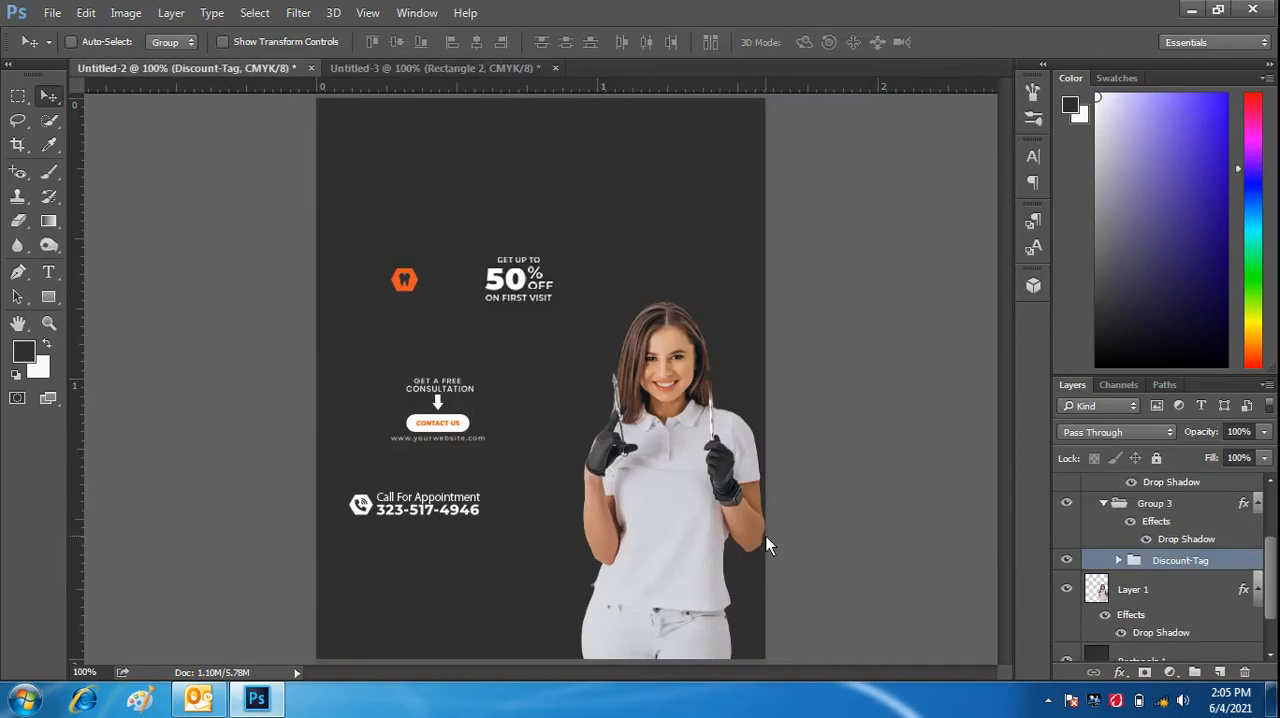
left_click(1154, 592)
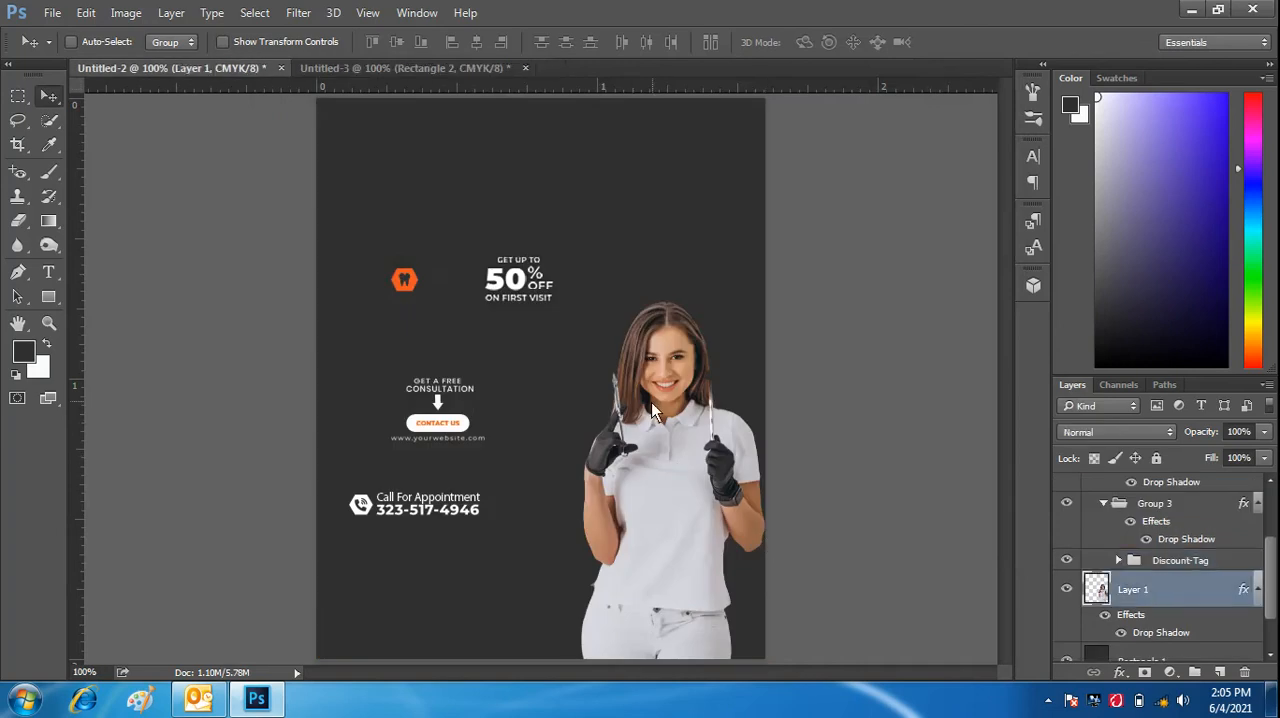
left_click_drag(656, 412, 652, 130)
left_click_drag(496, 80, 633, 484)
left_click_drag(648, 529, 667, 370)
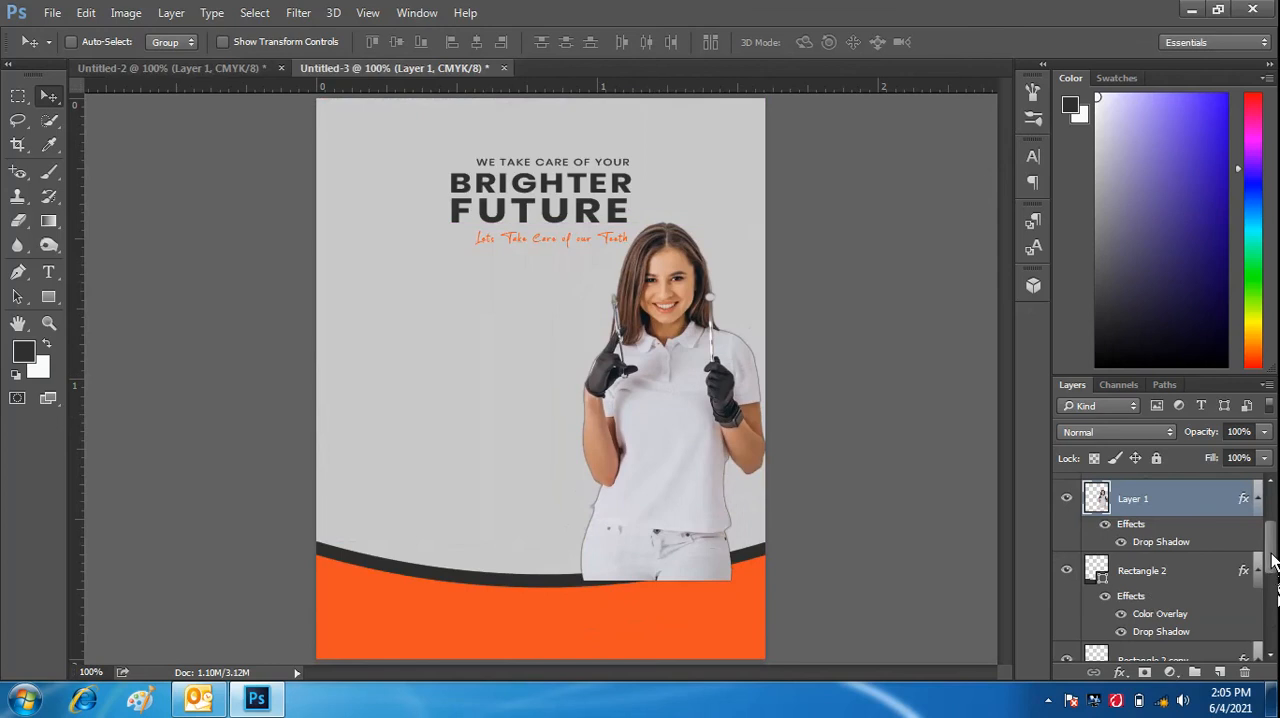
- Group the orange Rectangle 2 and its dark Rectangle 2 copy together
scroll(1272, 562, "down", 2)
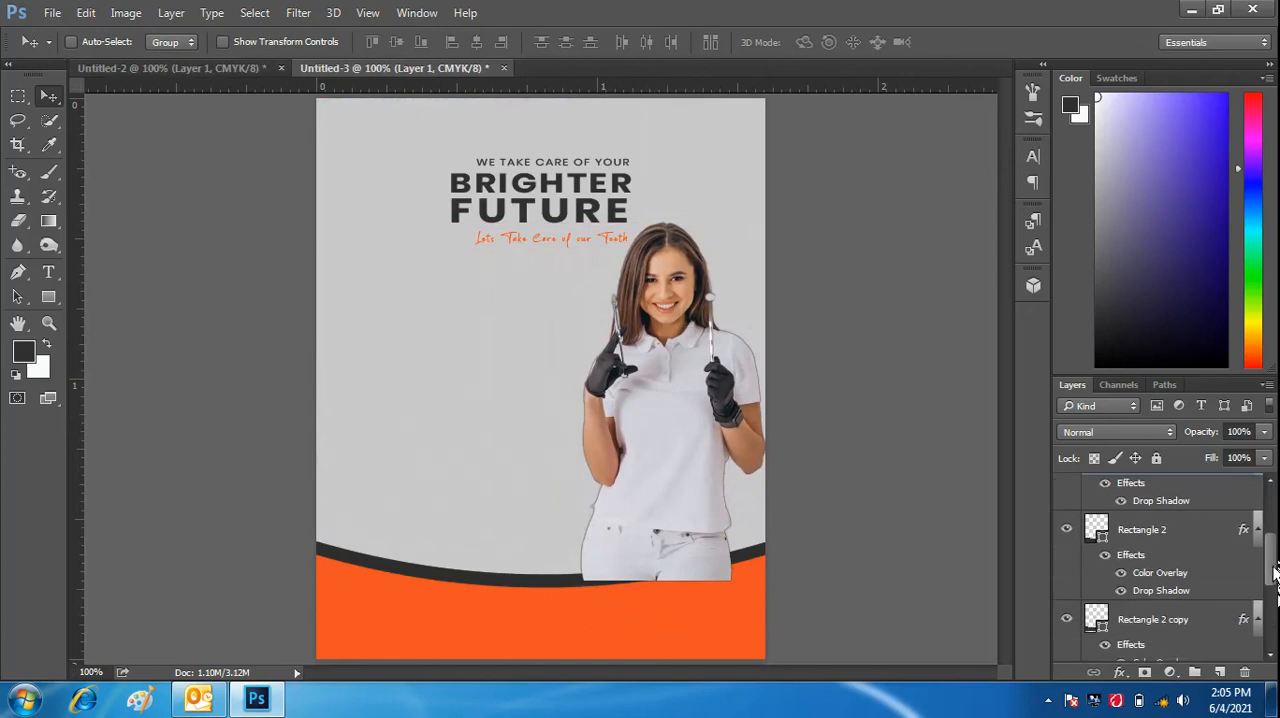
left_click(1160, 541)
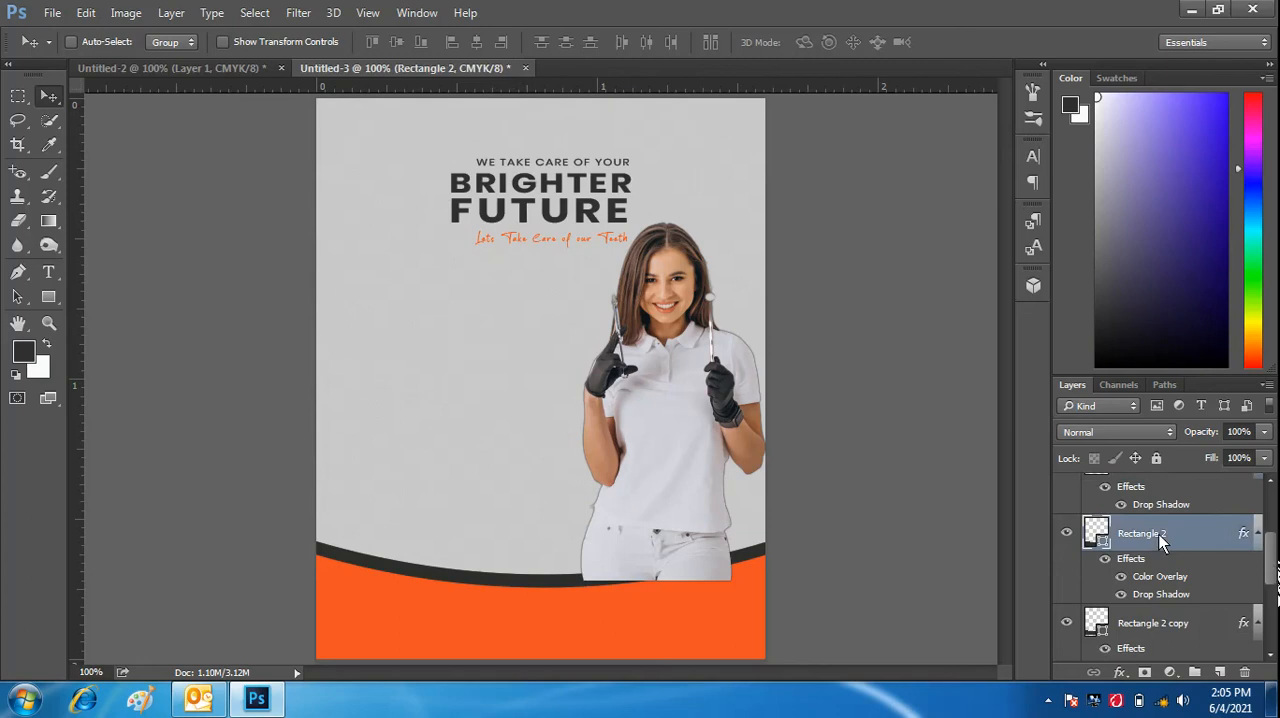
left_click(1176, 625, "shift")
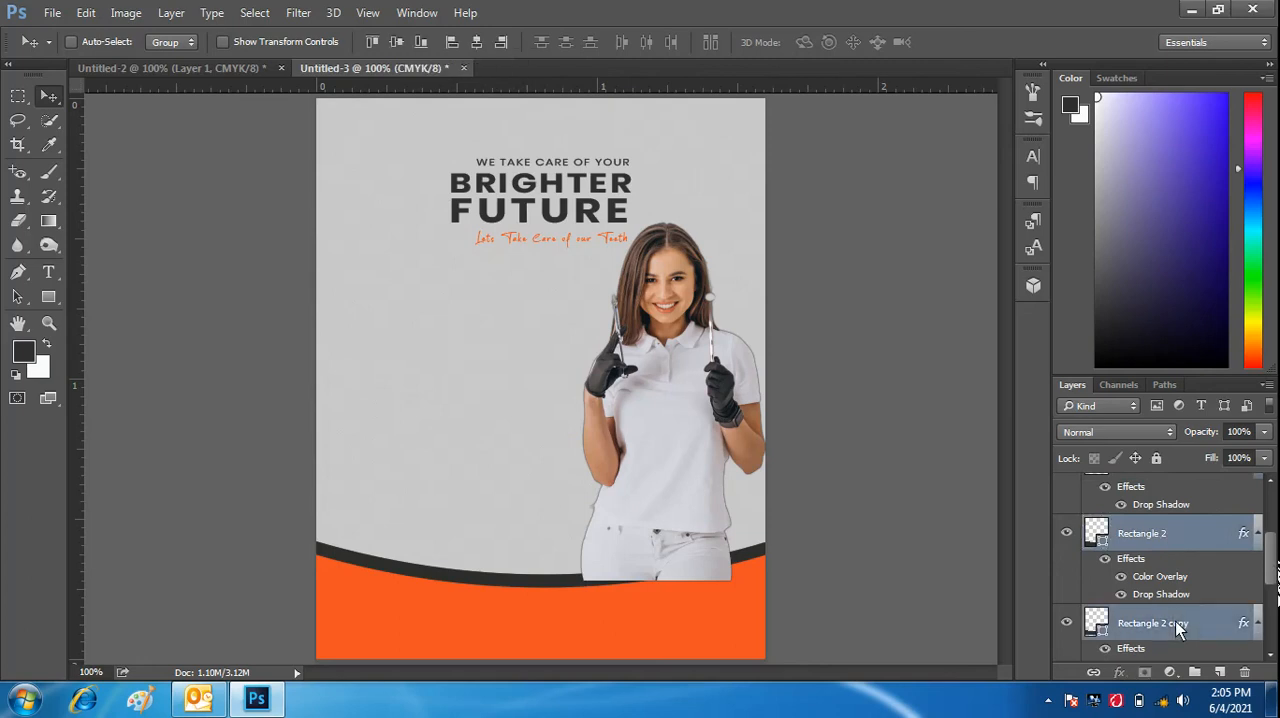
key("ctrl+g")
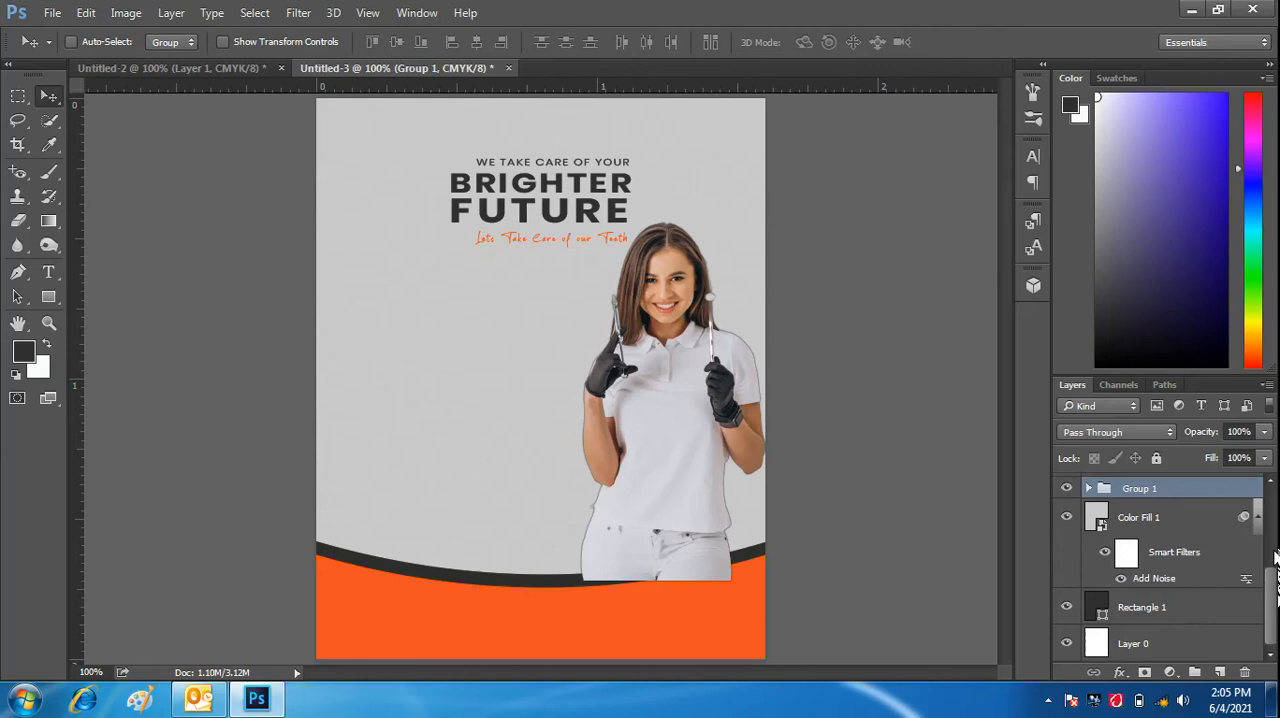
- Stack the curved bands' group above the woman's photo, Layer 1, and shift the photo down and slightly left behind the bands
scroll(1275, 560, "up", 3)
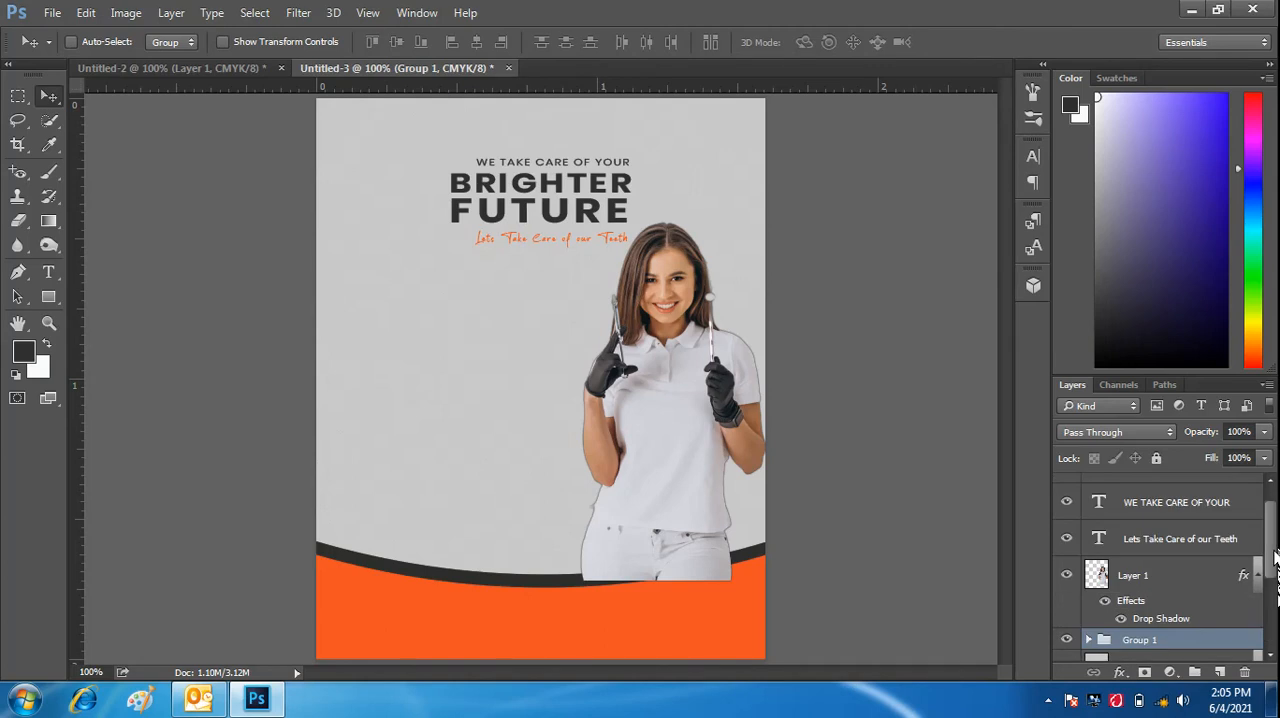
left_click_drag(1198, 642, 1191, 575)
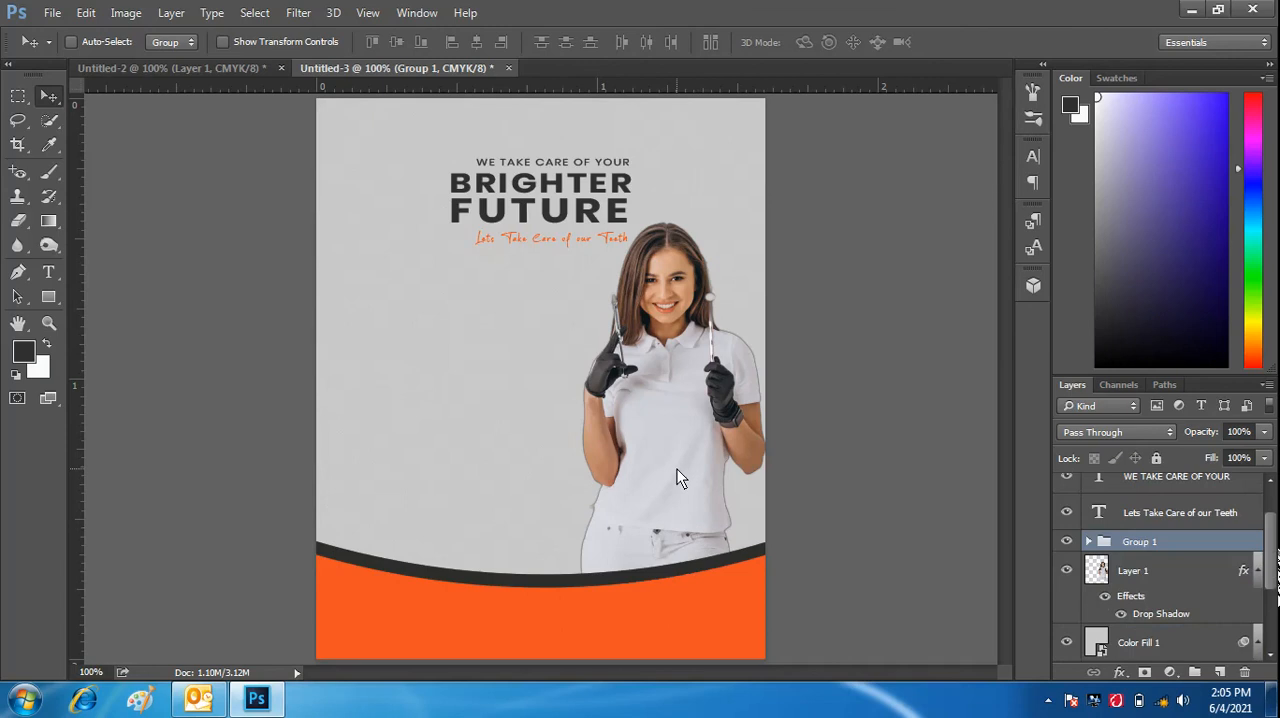
left_click_drag(677, 472, 655, 497)
left_click(1161, 573)
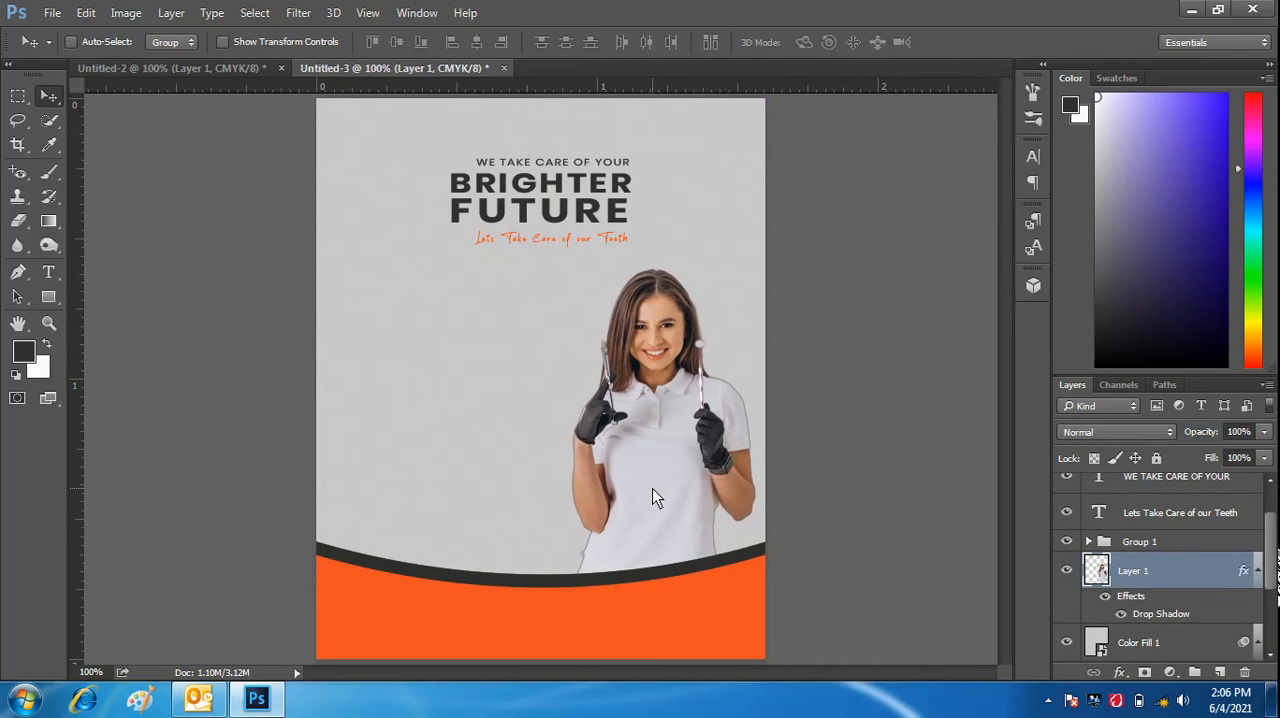
- Copy the Logo group from Untitled-2 into Untitled-3 and place it in the canvas's upper-left corner
left_click(228, 68)
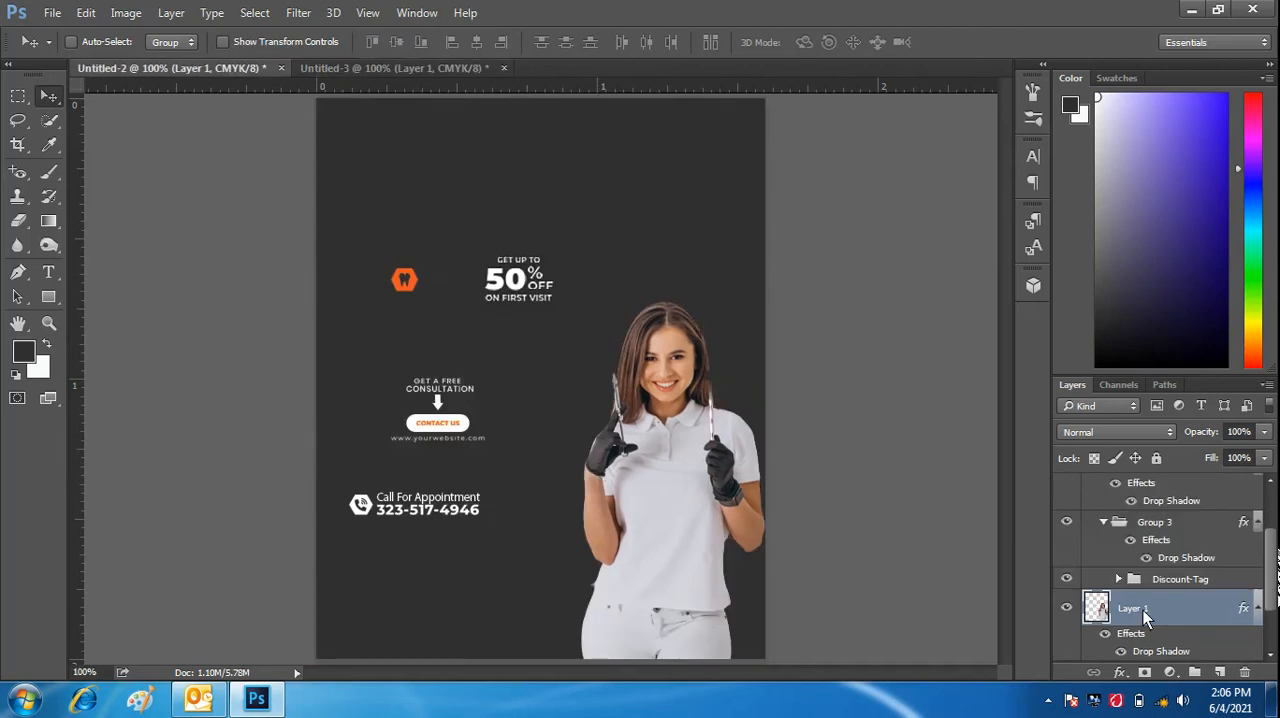
scroll(1258, 530, "up", 3)
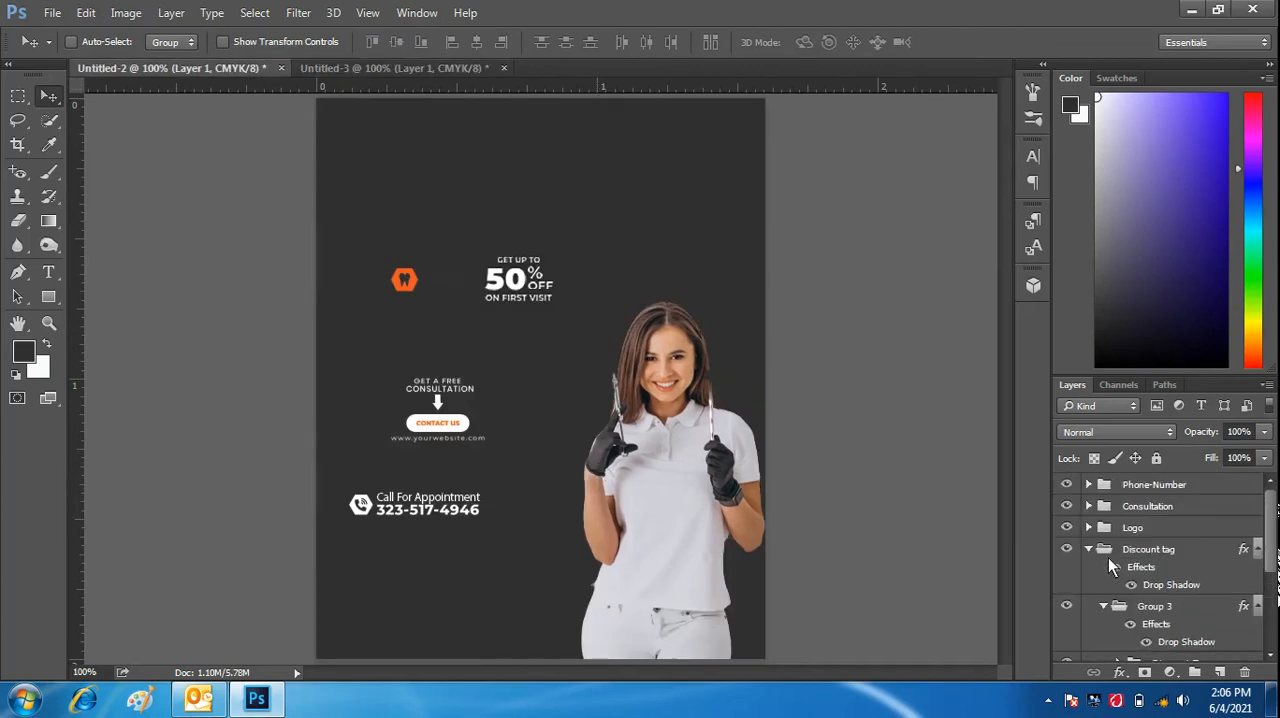
left_click(1161, 526)
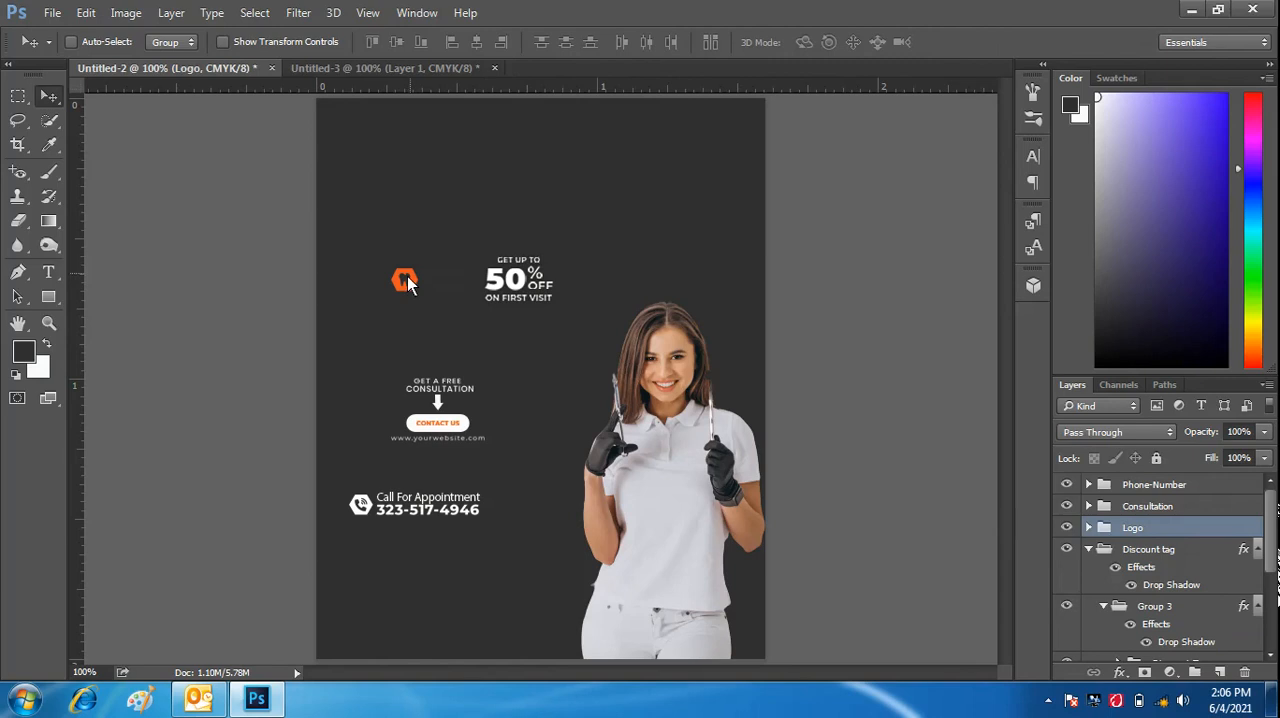
left_click_drag(406, 281, 565, 182)
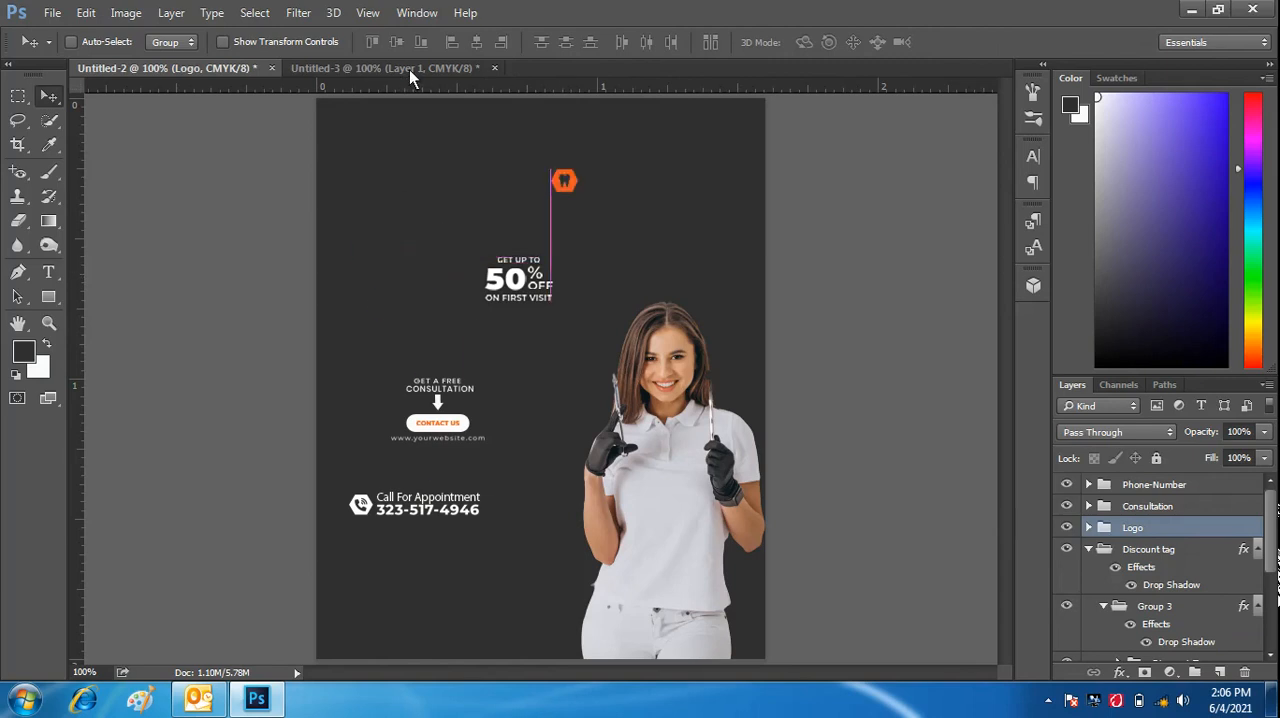
left_click_drag(409, 69, 350, 140)
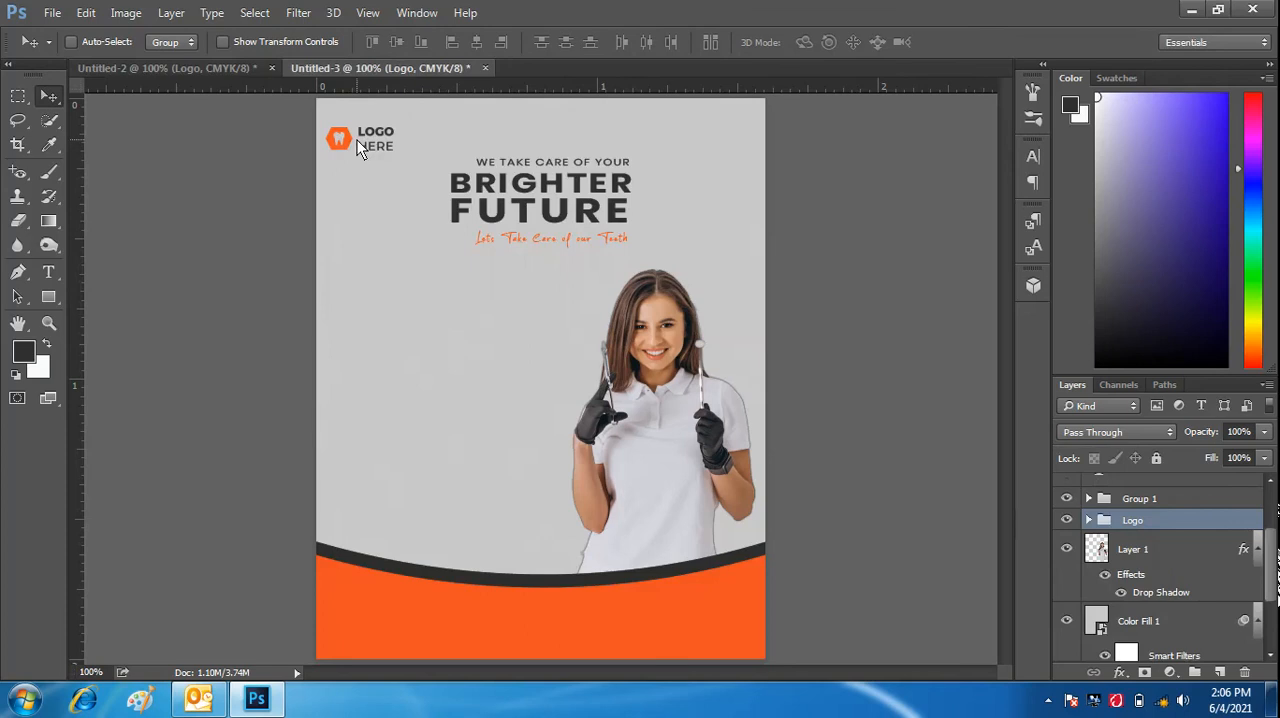
left_click_drag(346, 140, 351, 138)
- Copy the Discount tag group from Untitled-2 into Untitled-3 and place it in the empty area left of the woman
left_click(222, 67)
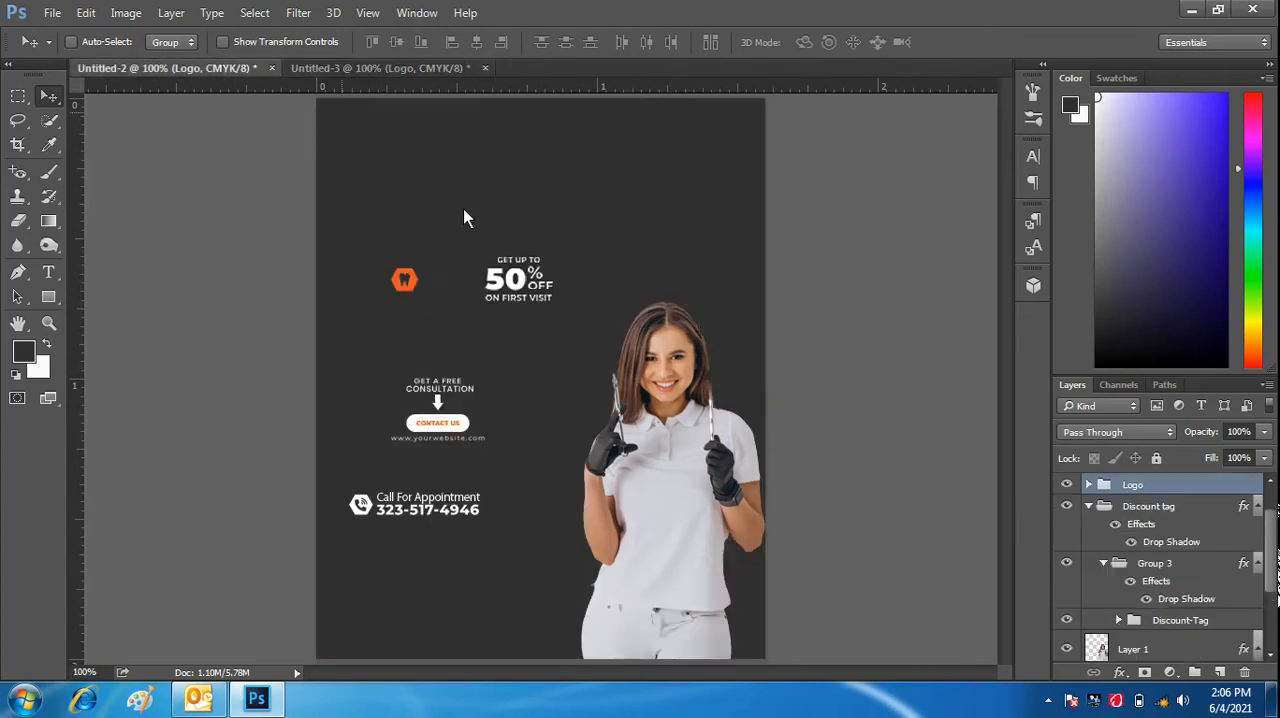
left_click(1174, 511)
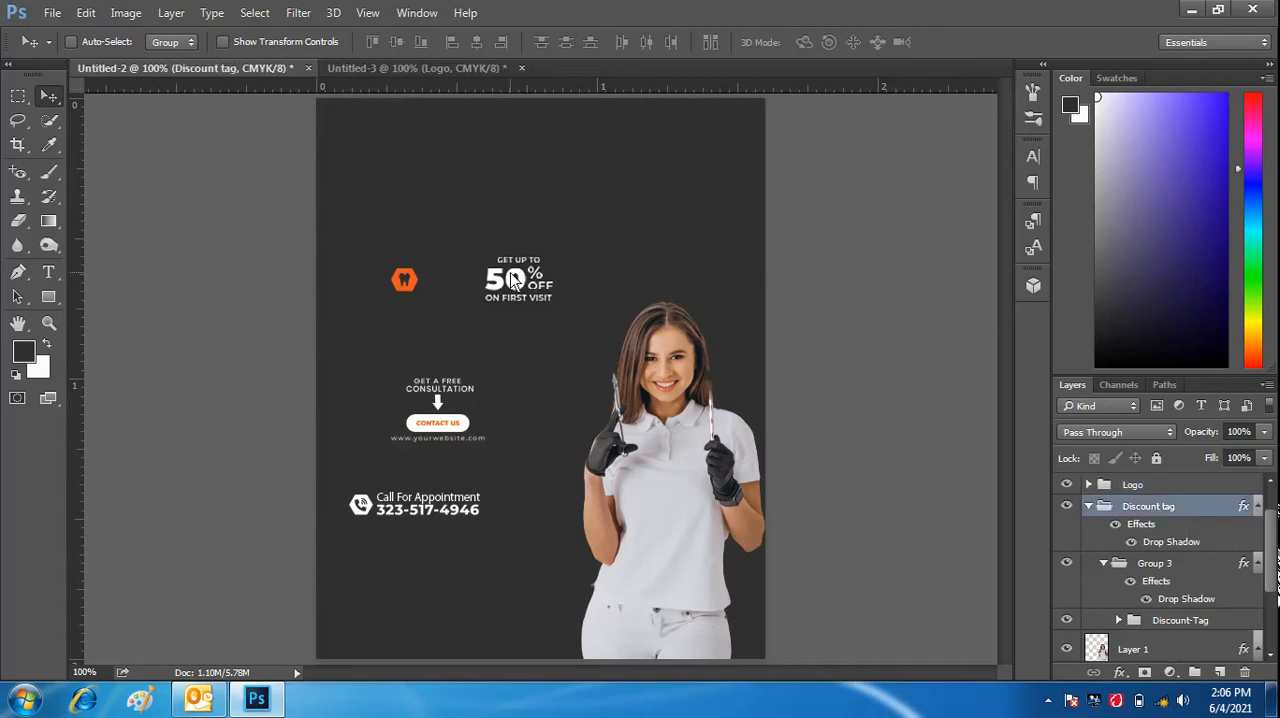
left_click_drag(514, 278, 593, 416)
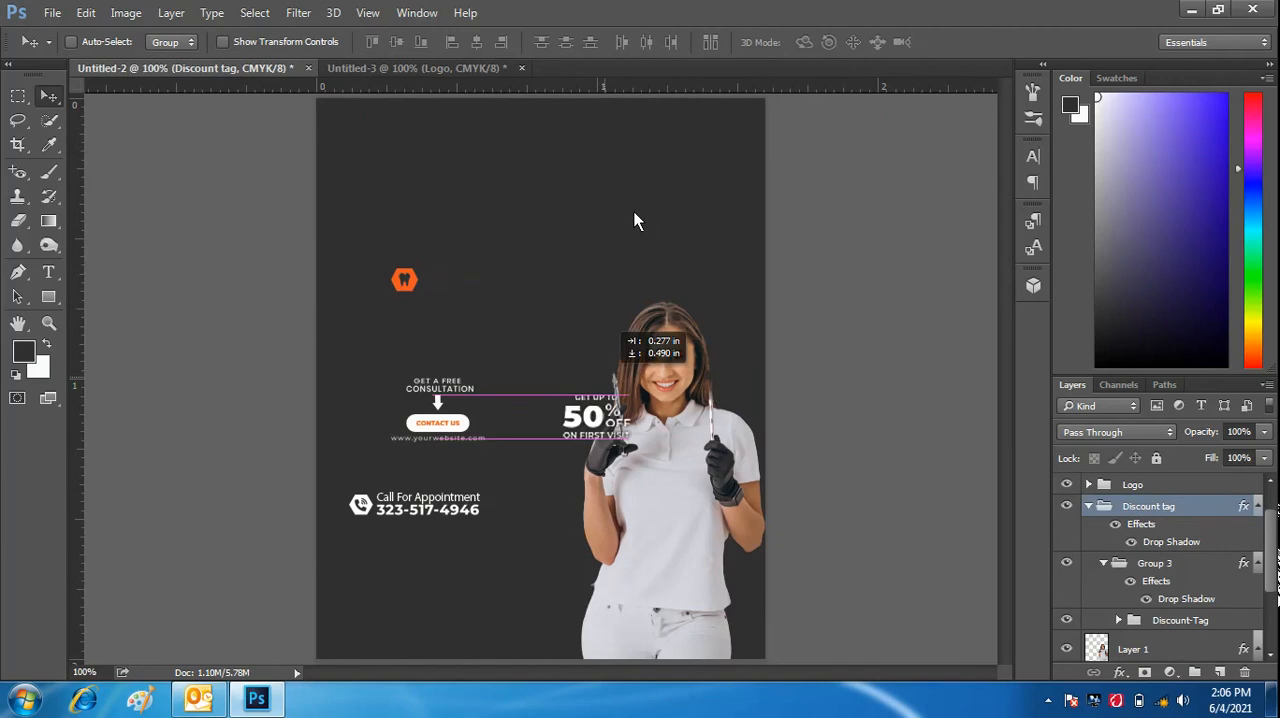
left_click_drag(634, 221, 423, 344)
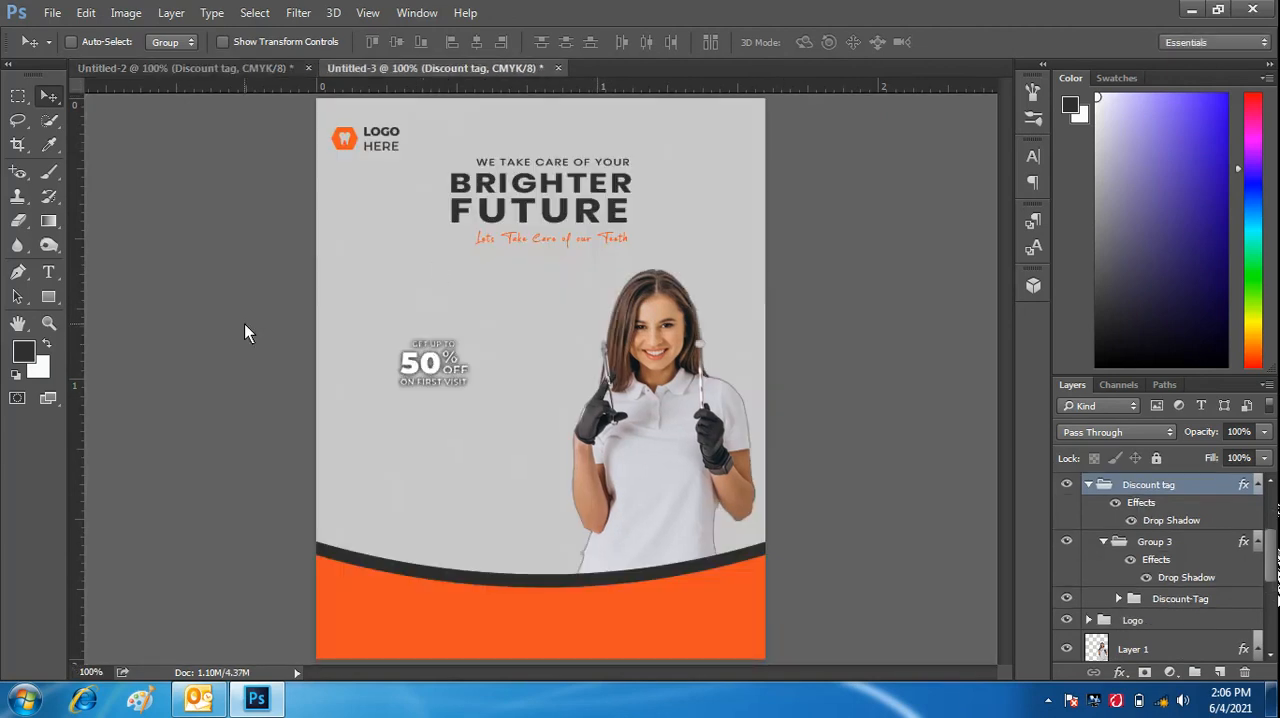
- Draw a solid scalloped seal custom shape of about 88 by 64 px just below the 50% OFF text
left_click(54, 293)
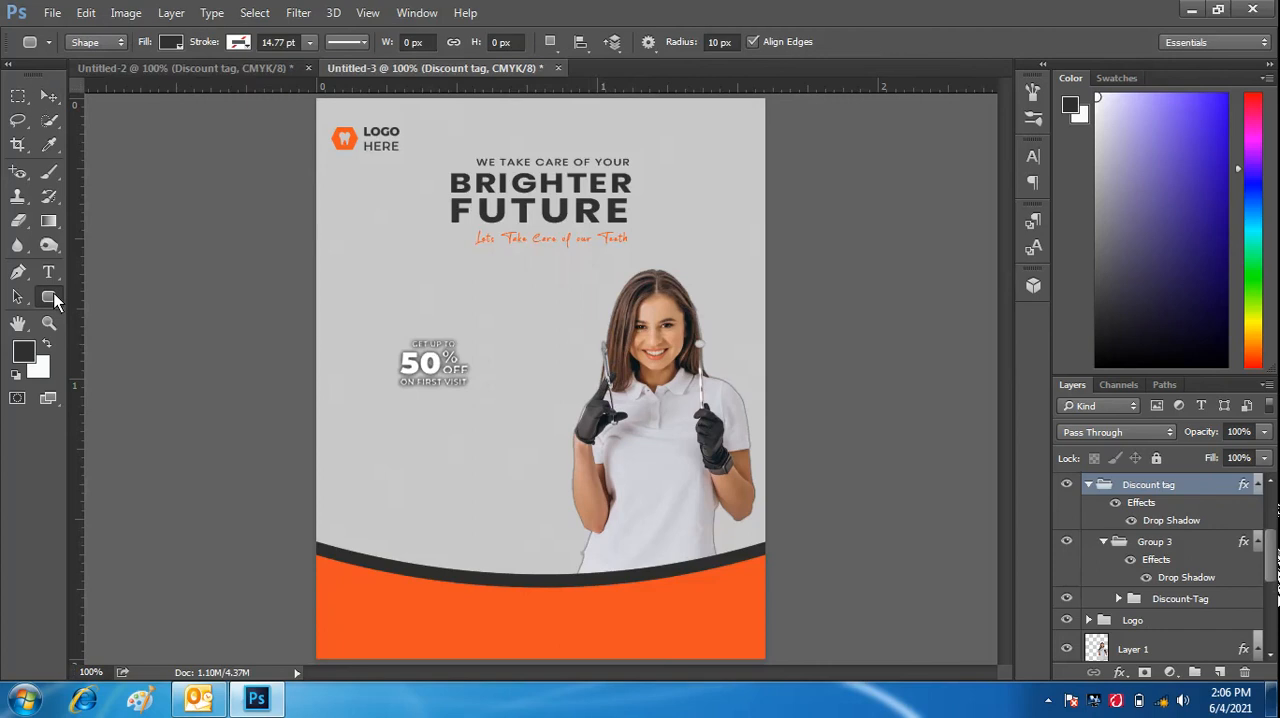
key("shift+u")
key("shift+u")
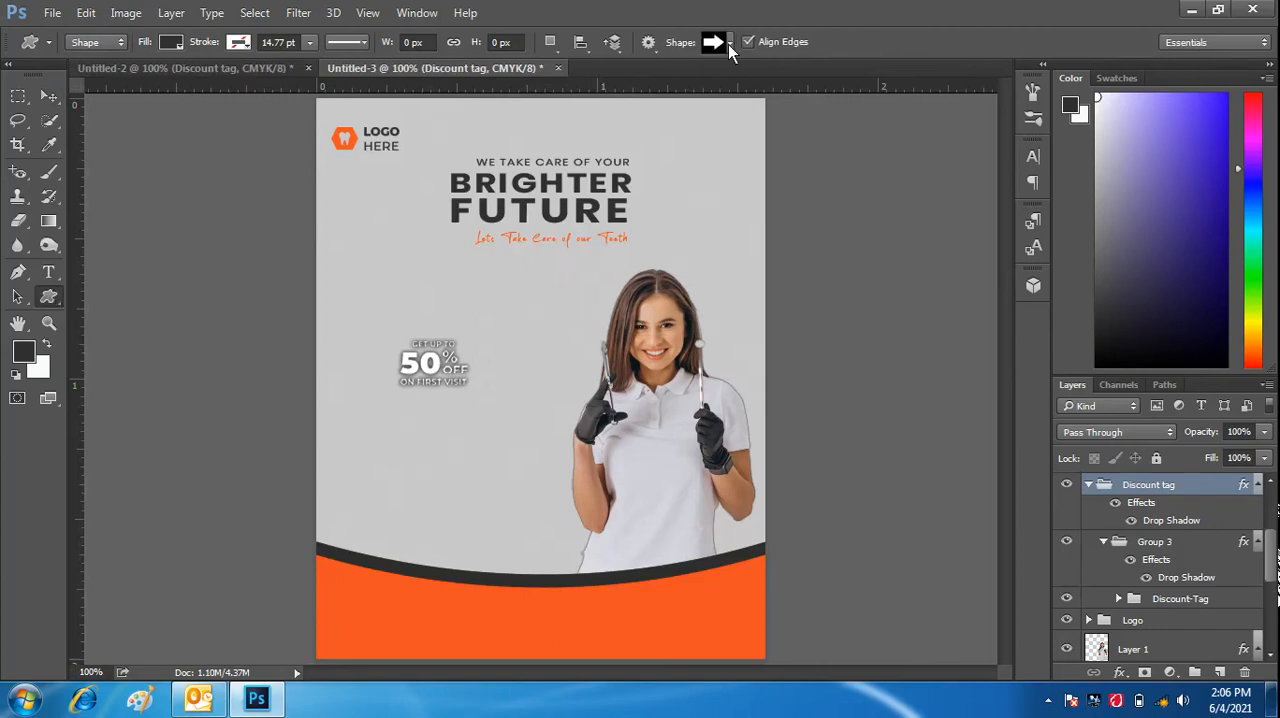
left_click(730, 44)
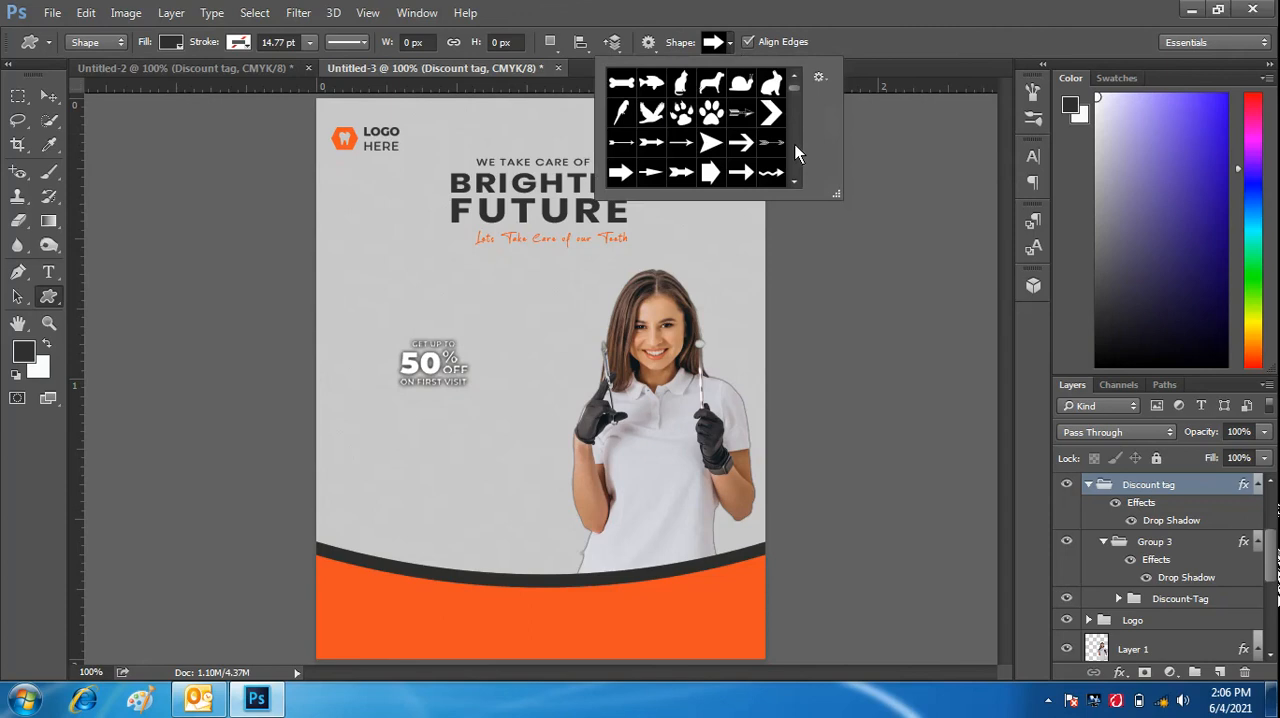
scroll(795, 144, "down", 4)
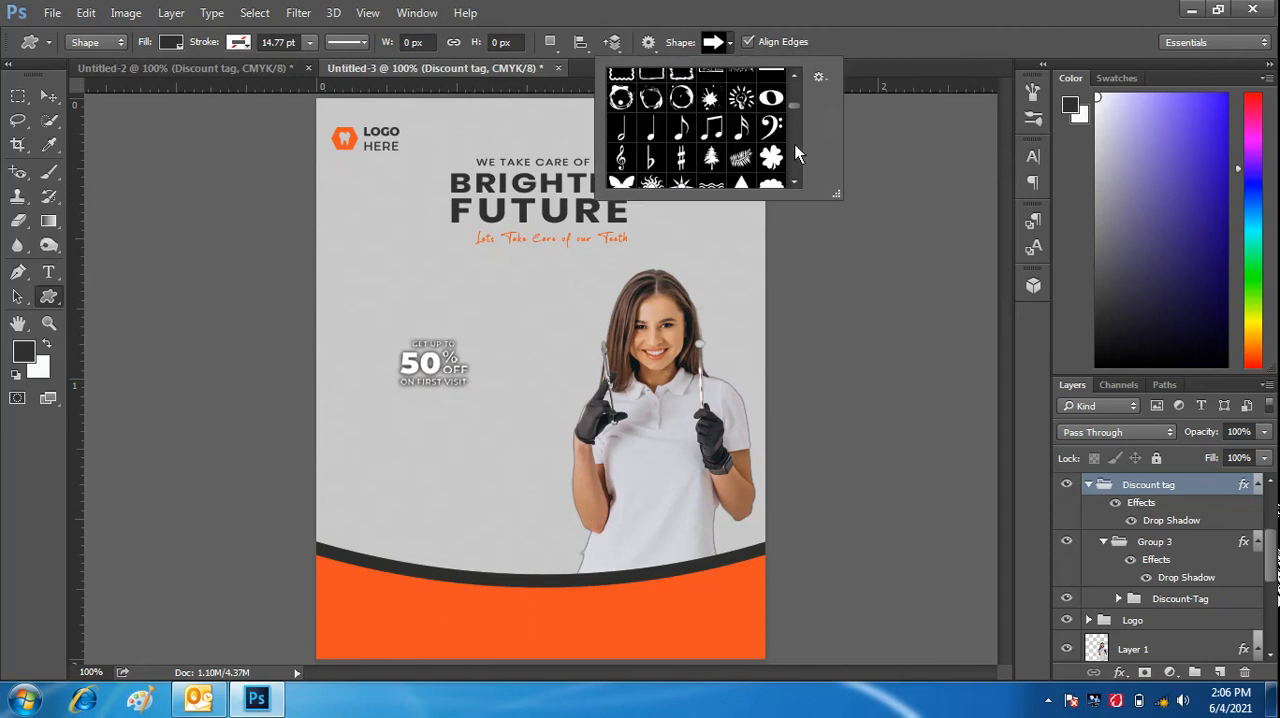
scroll(794, 117, "down", 3)
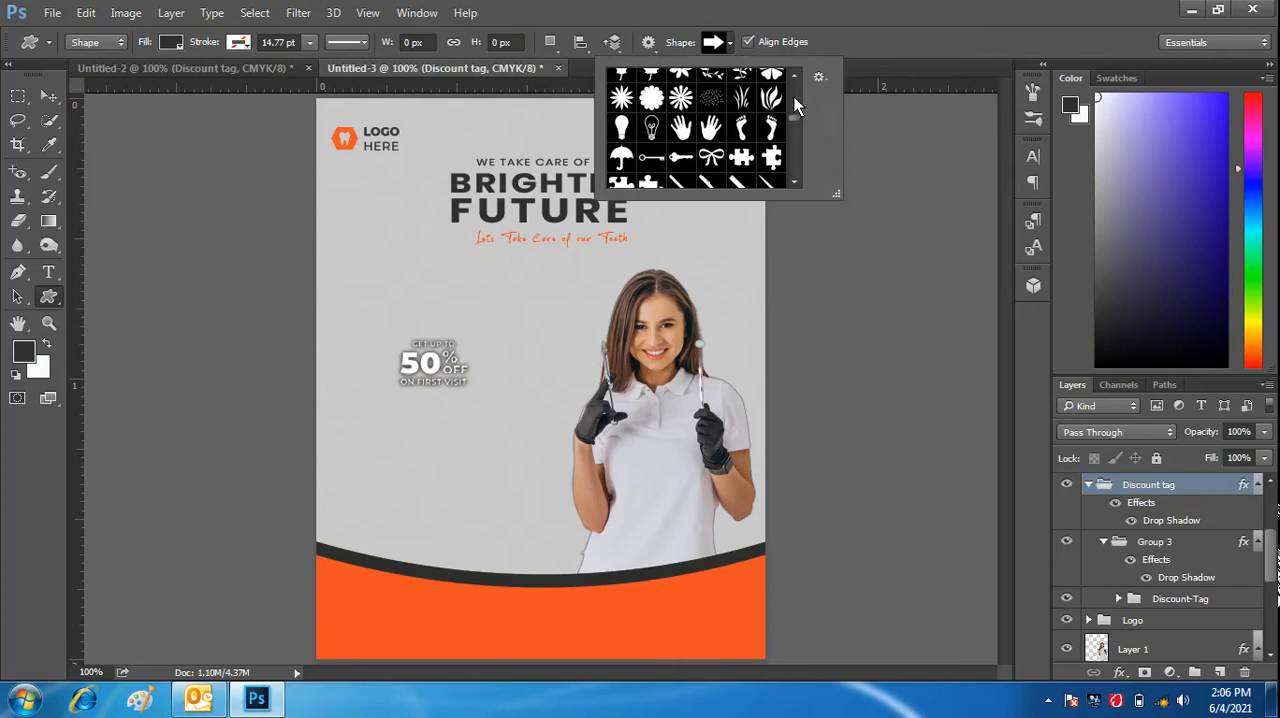
scroll(794, 97, "up", 3)
scroll(794, 97, "up", 3)
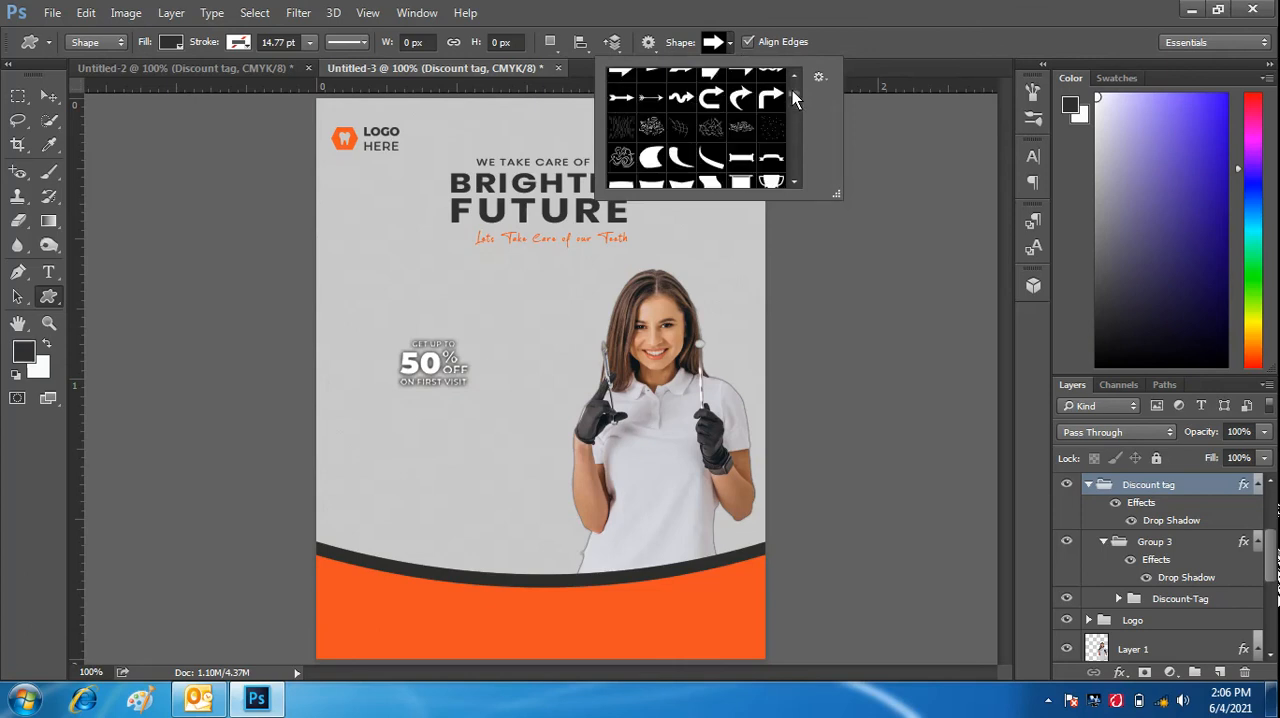
scroll(797, 120, "down", 3)
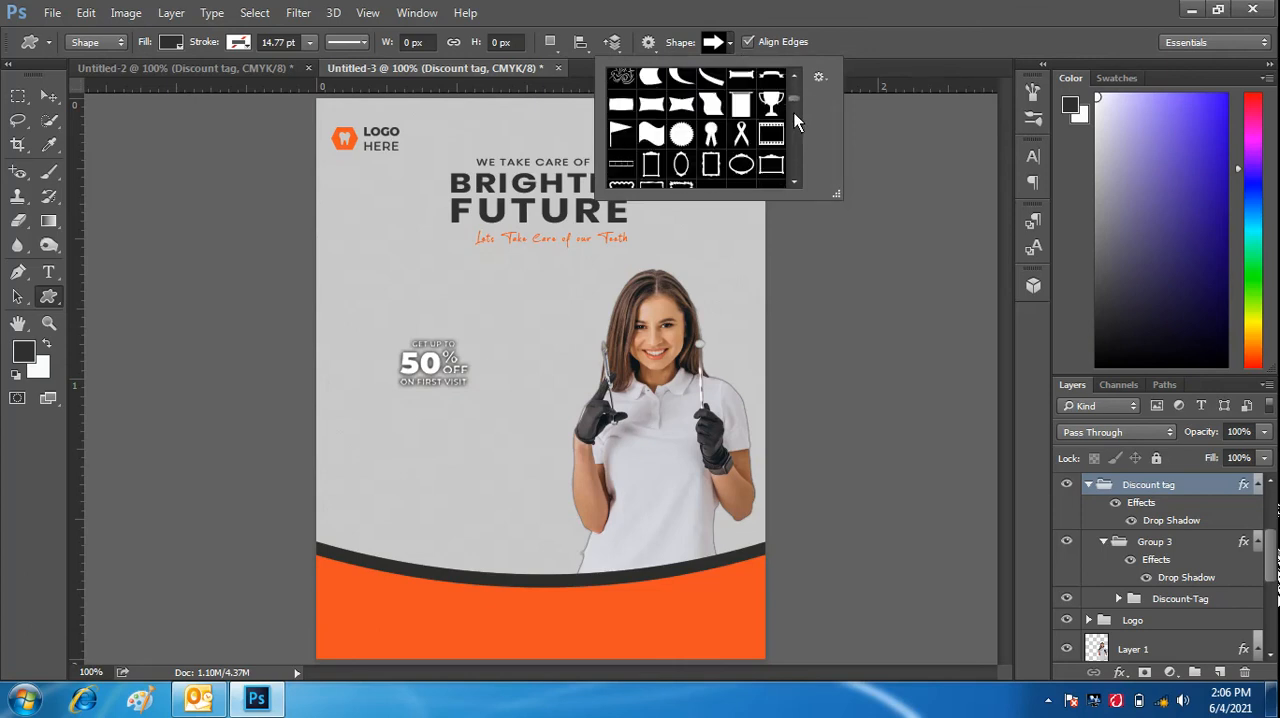
scroll(797, 121, "down", 5)
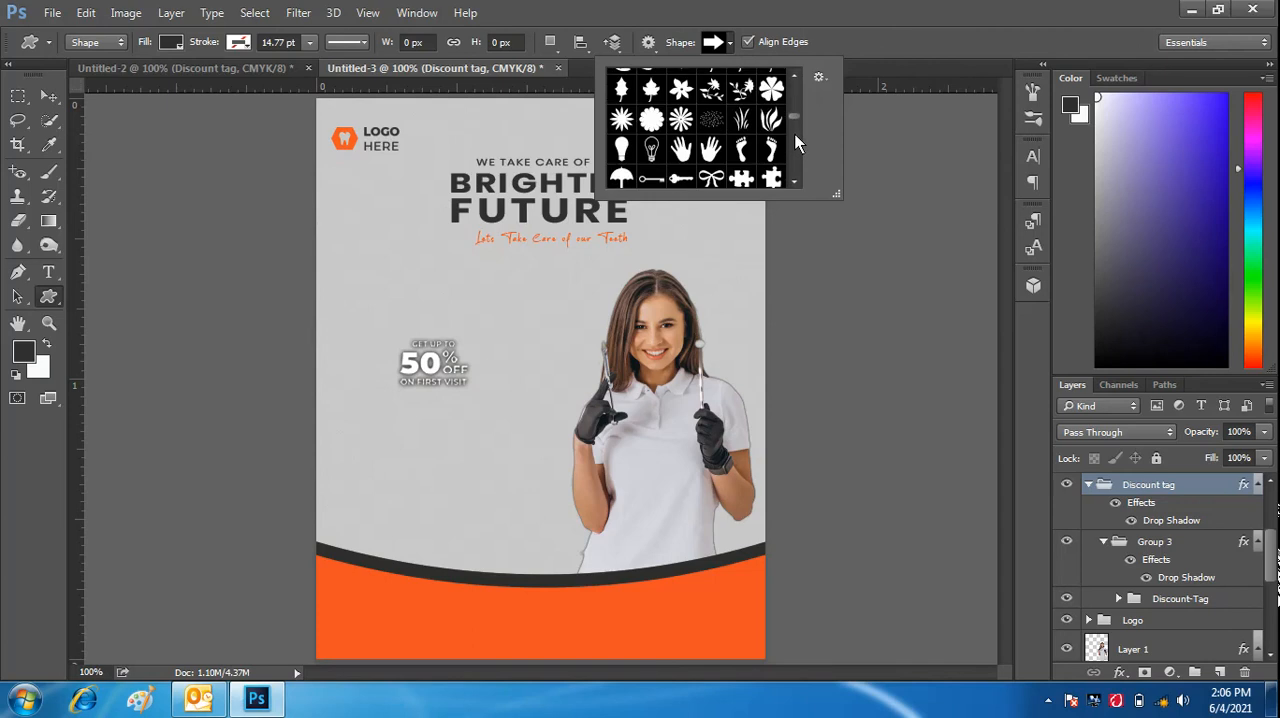
scroll(795, 145, "down", 2)
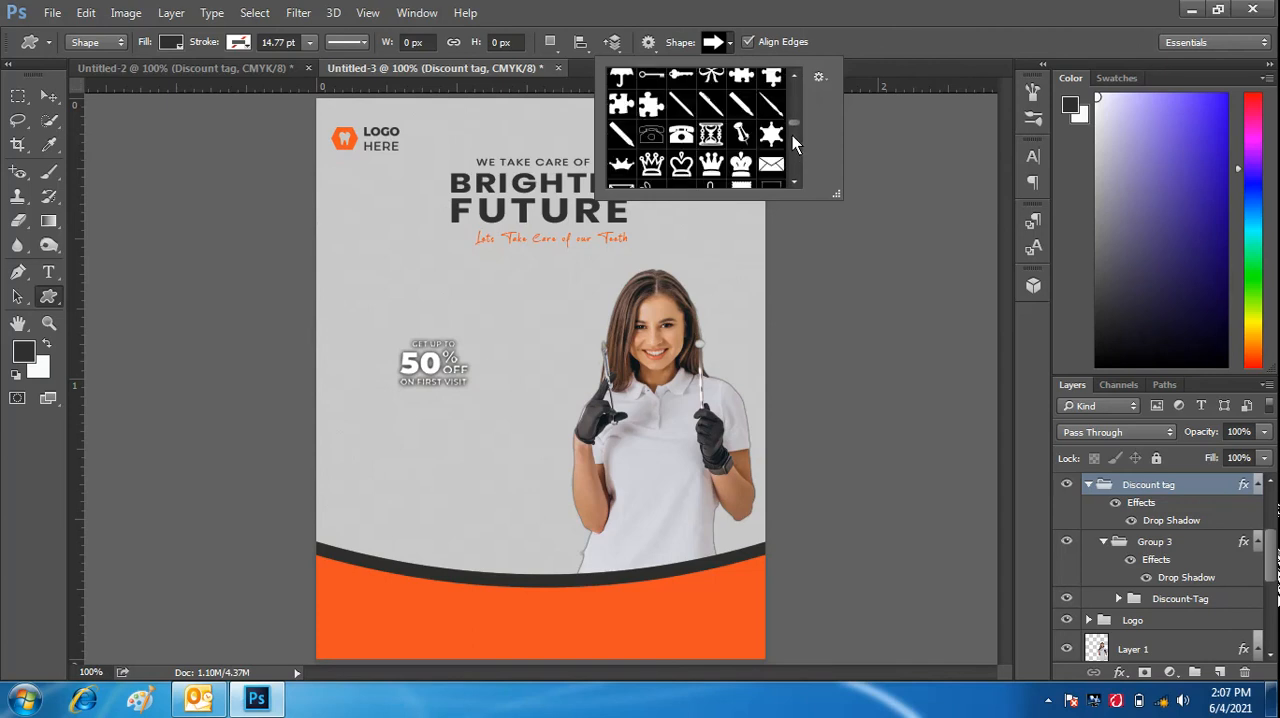
scroll(795, 150, "down", 2)
scroll(793, 155, "down", 3)
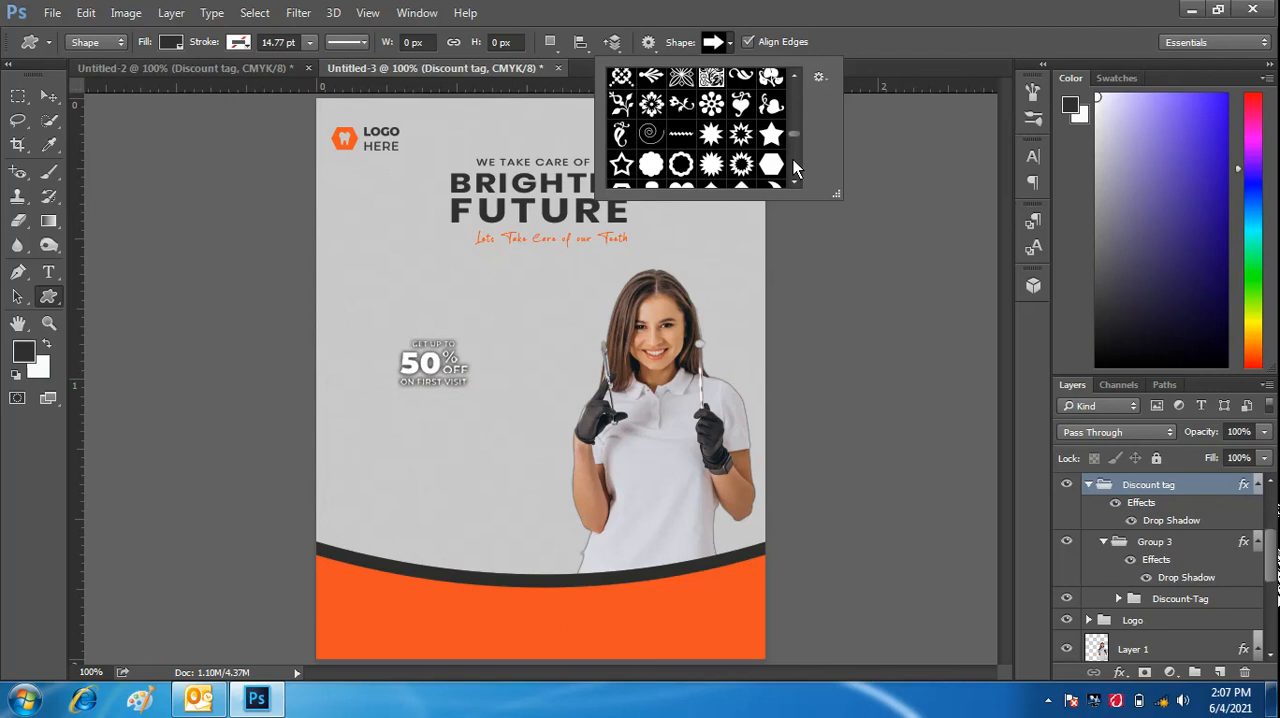
left_click(651, 164)
left_click(391, 417)
left_click_drag(393, 417, 473, 476)
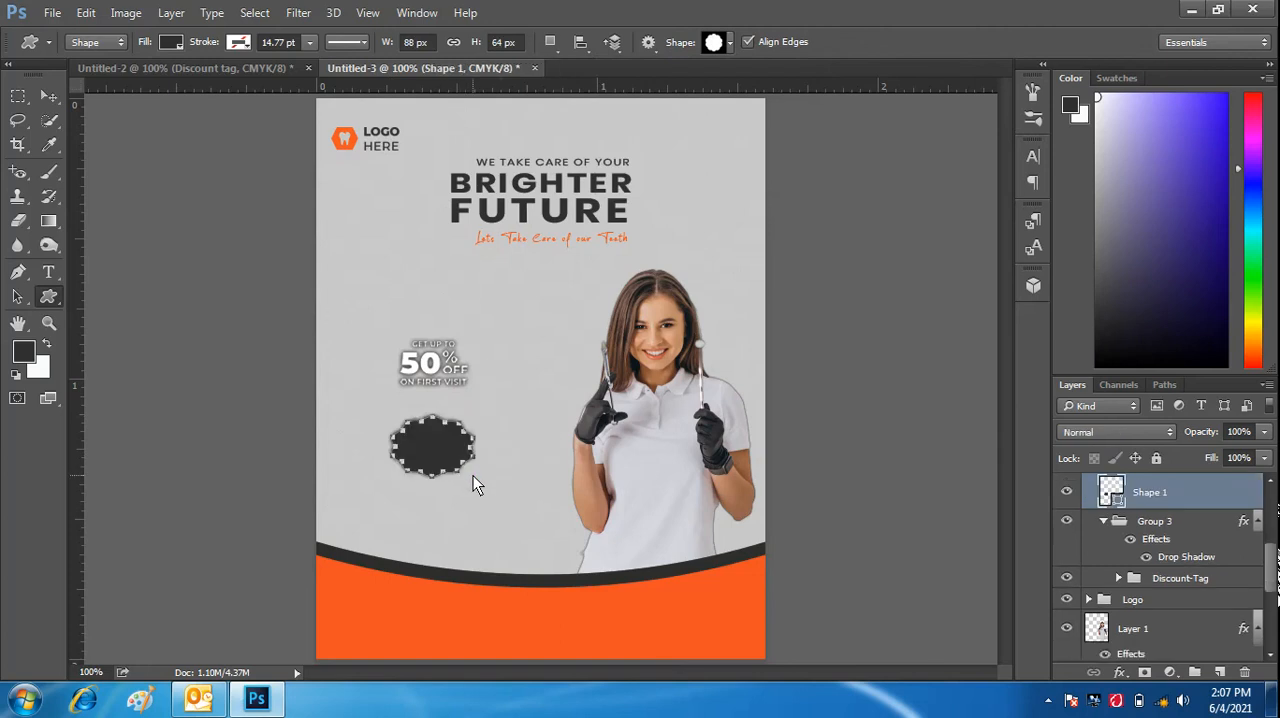
- Add an orange color overlay with Normal blend mode and 100% opacity to the scalloped Shape 1
left_click(1119, 672)
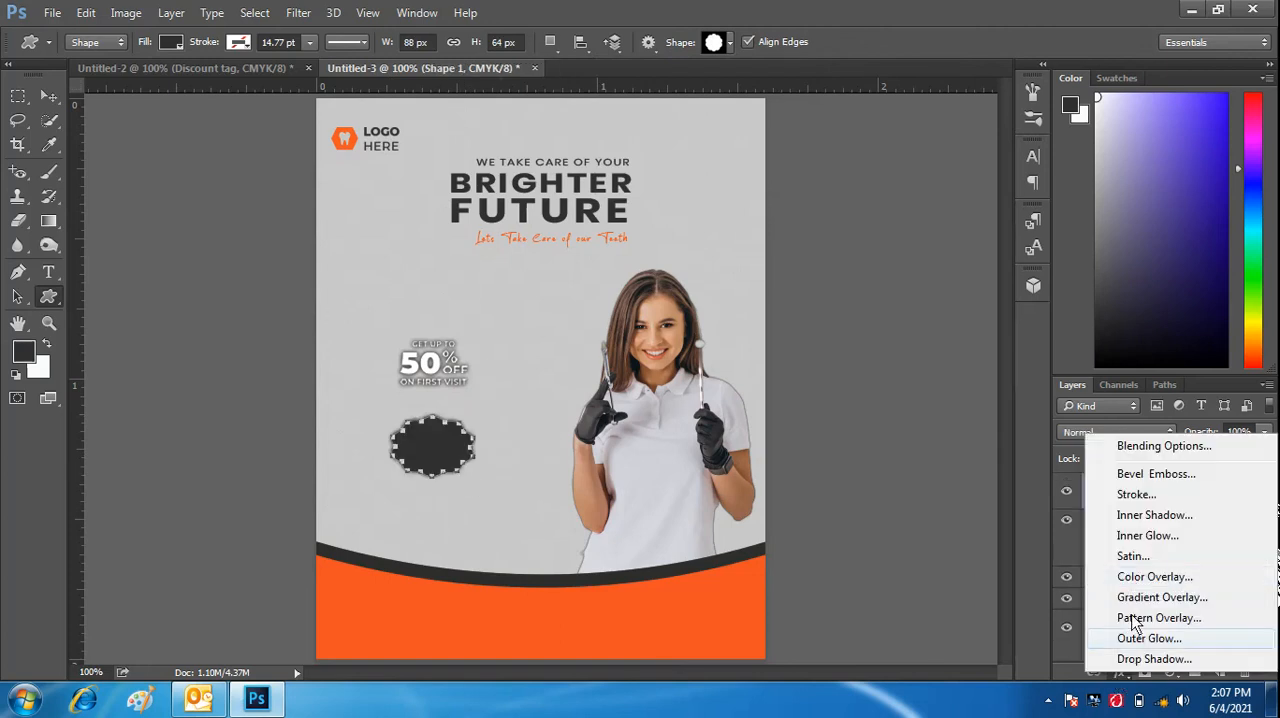
left_click(1136, 579)
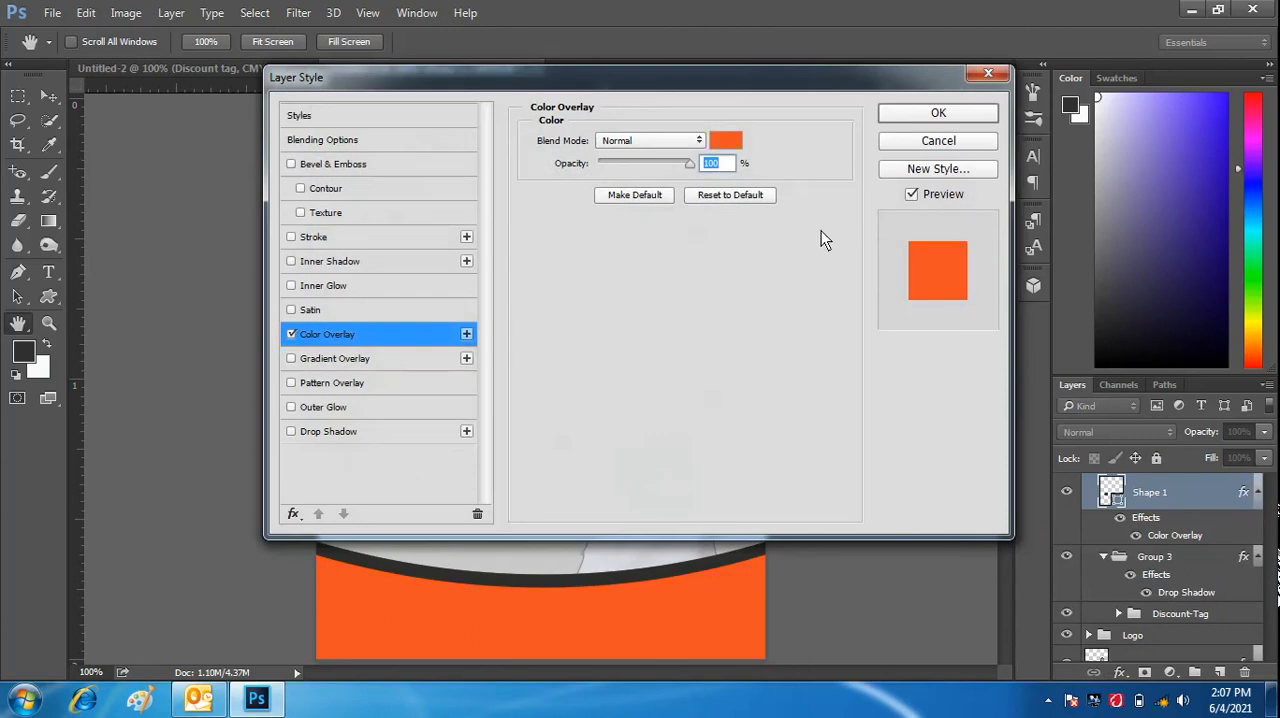
left_click(905, 113)
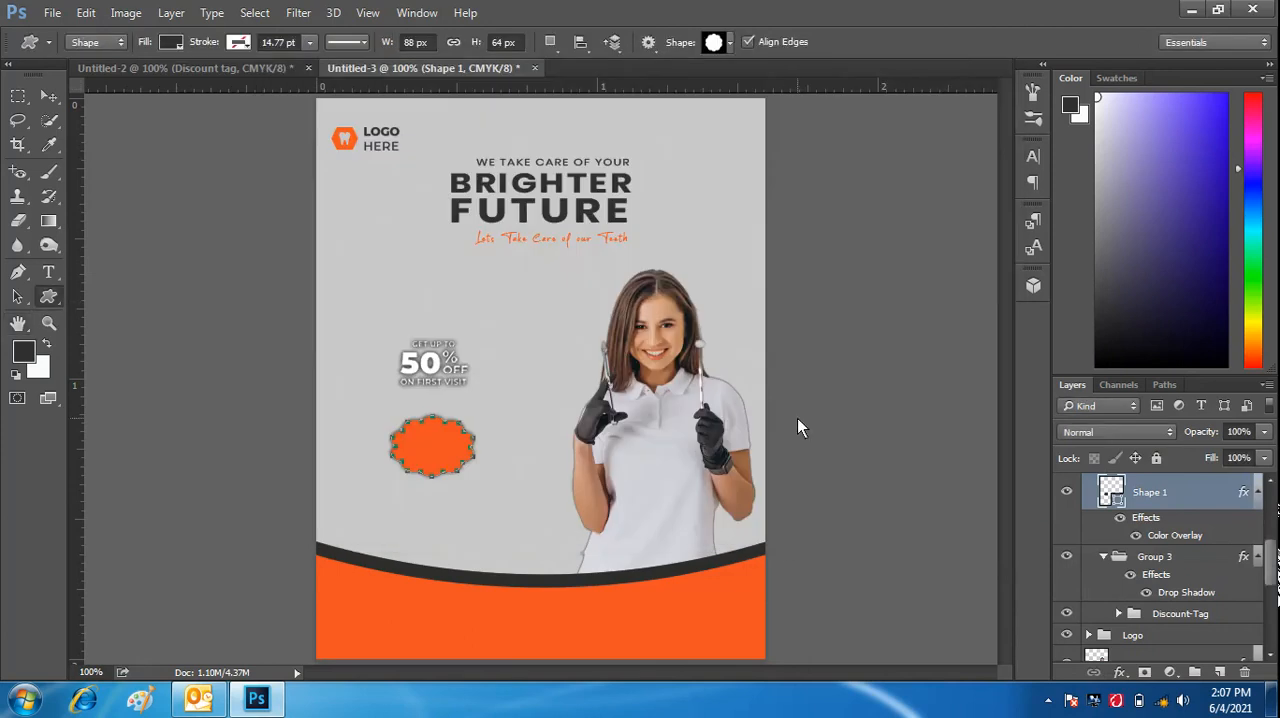
- Move the Discount-Tag text down to the orange scalloped shape's upper edge and put Shape 1 inside the Discount-Tag group
left_click(51, 95)
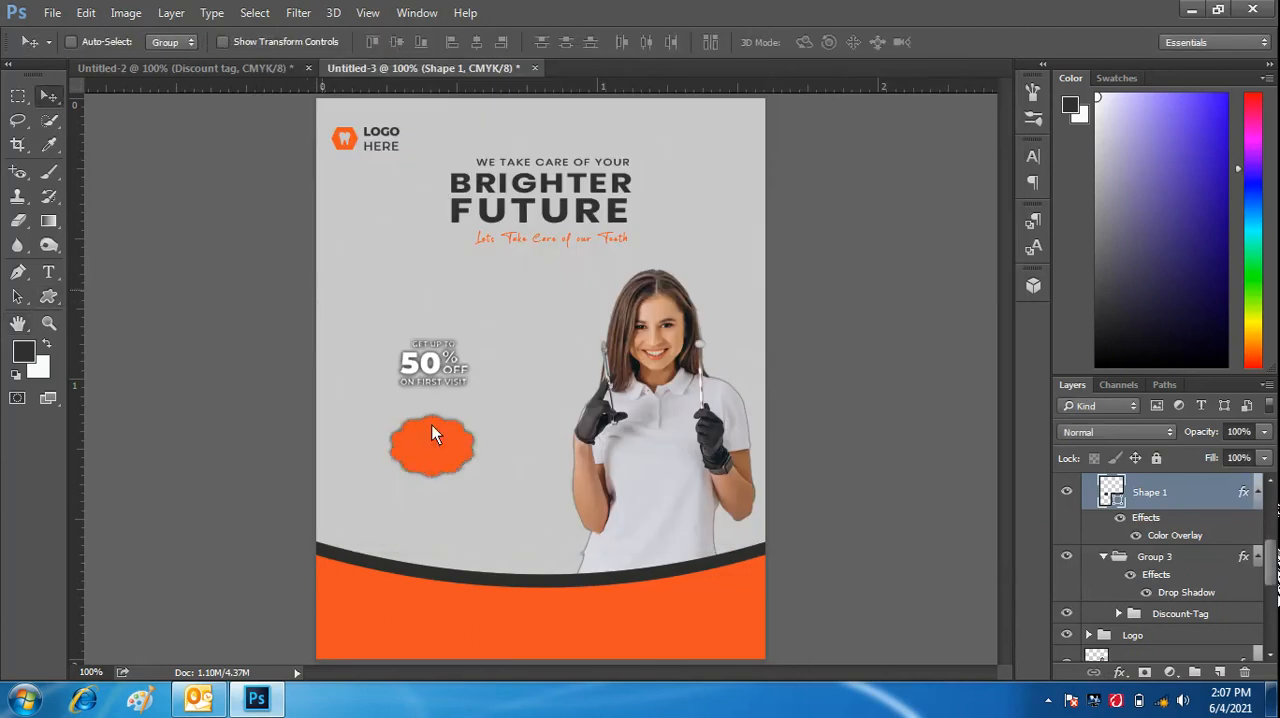
left_click(1196, 615)
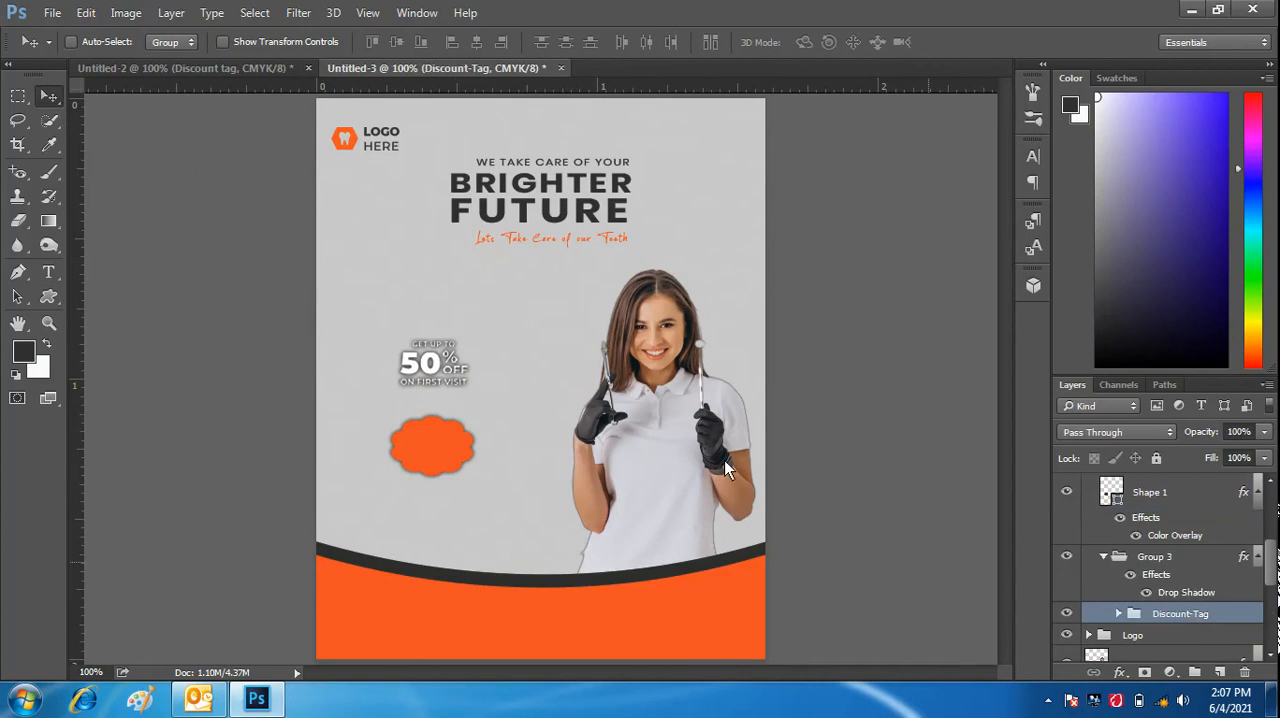
left_click_drag(447, 367, 447, 405)
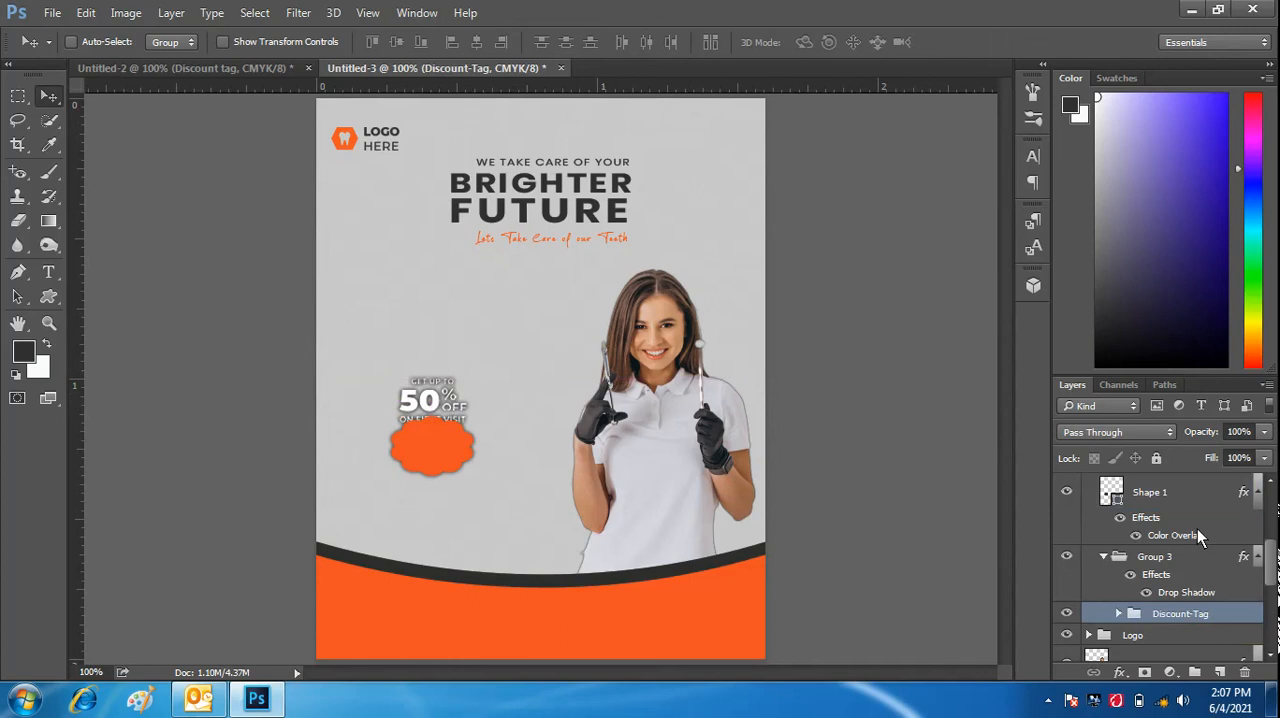
left_click_drag(1181, 490, 1190, 624)
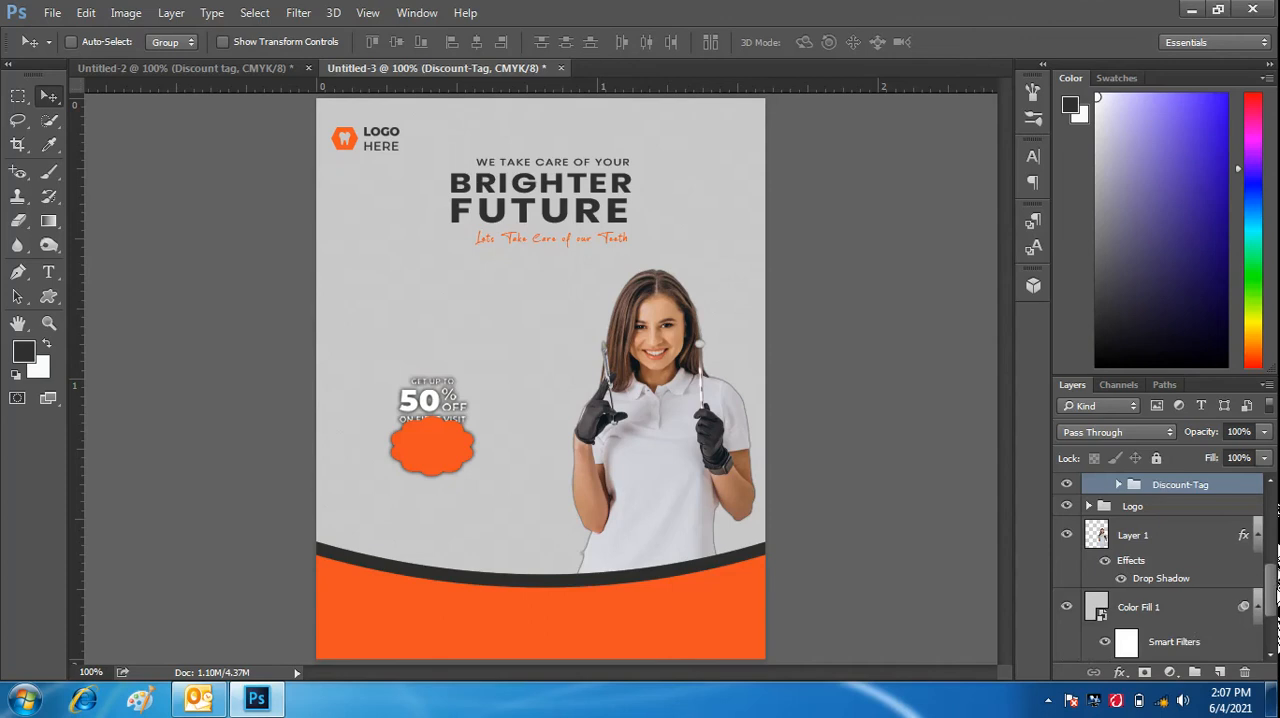
mouse_move(1276, 596)
left_mouse_down()
mouse_move(1276, 528)
mouse_move(1276, 572)
left_mouse_up()
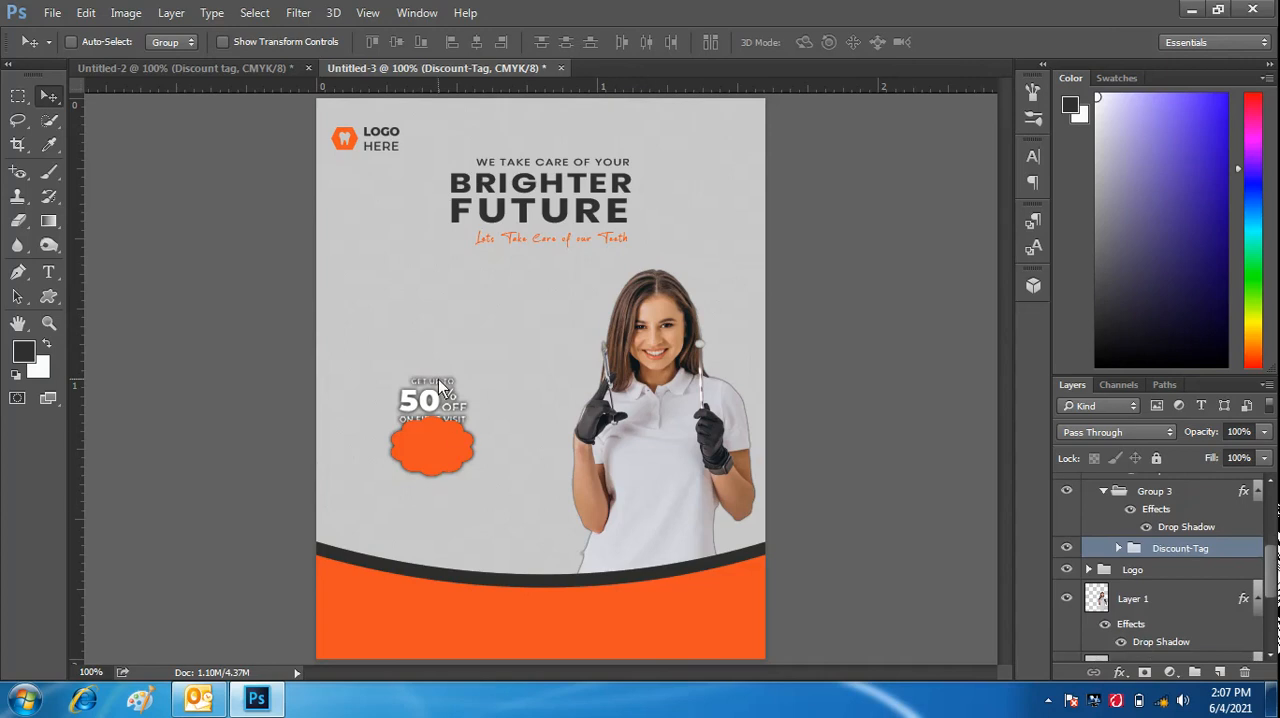
mouse_move(438, 379)
left_mouse_down()
mouse_move(446, 397)
mouse_move(446, 368)
mouse_move(432, 376)
left_mouse_up()
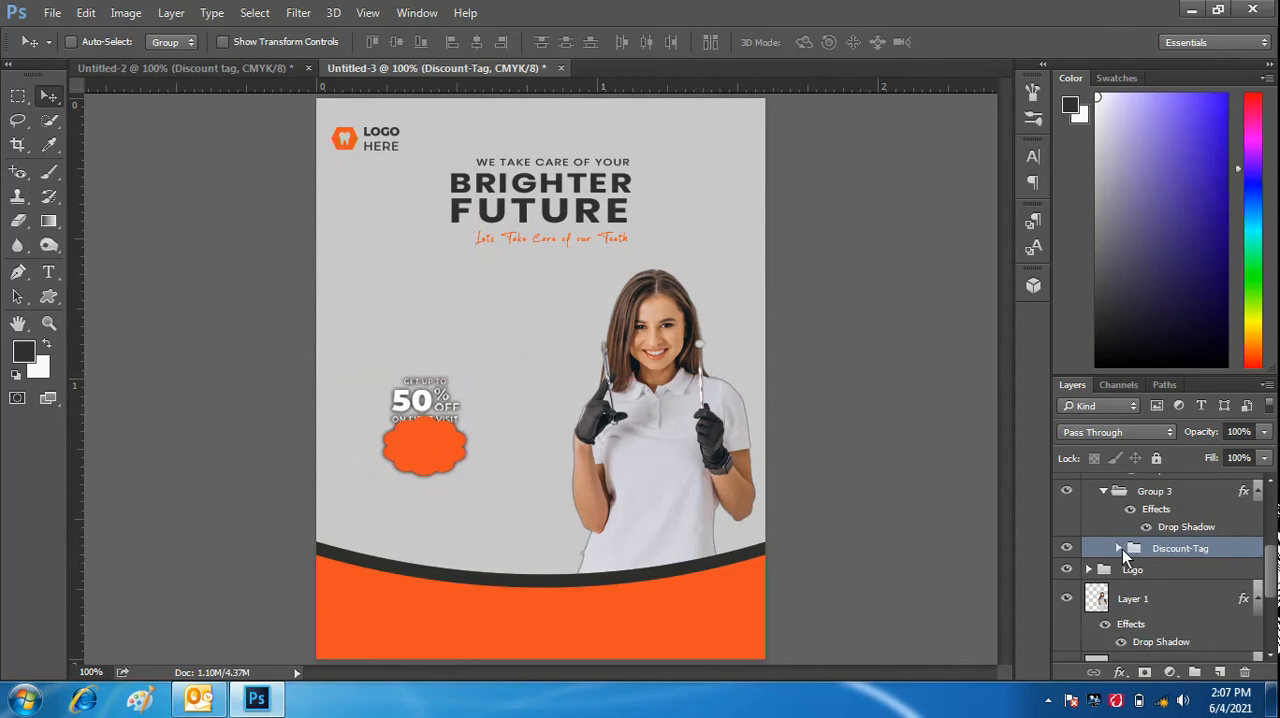
- Take Shape 1 out of the Discount-Tag group, place it directly above that group inside Group 3, and collapse Discount-Tag
left_click(1120, 548)
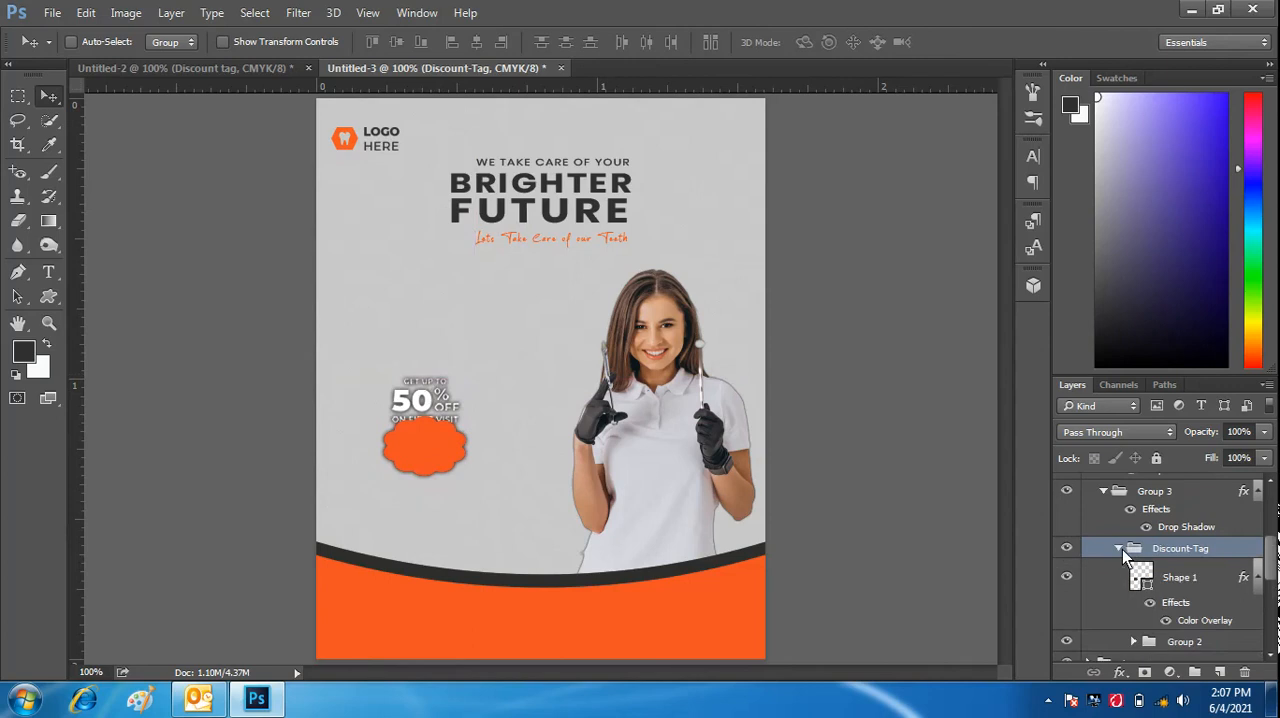
left_click(1196, 581)
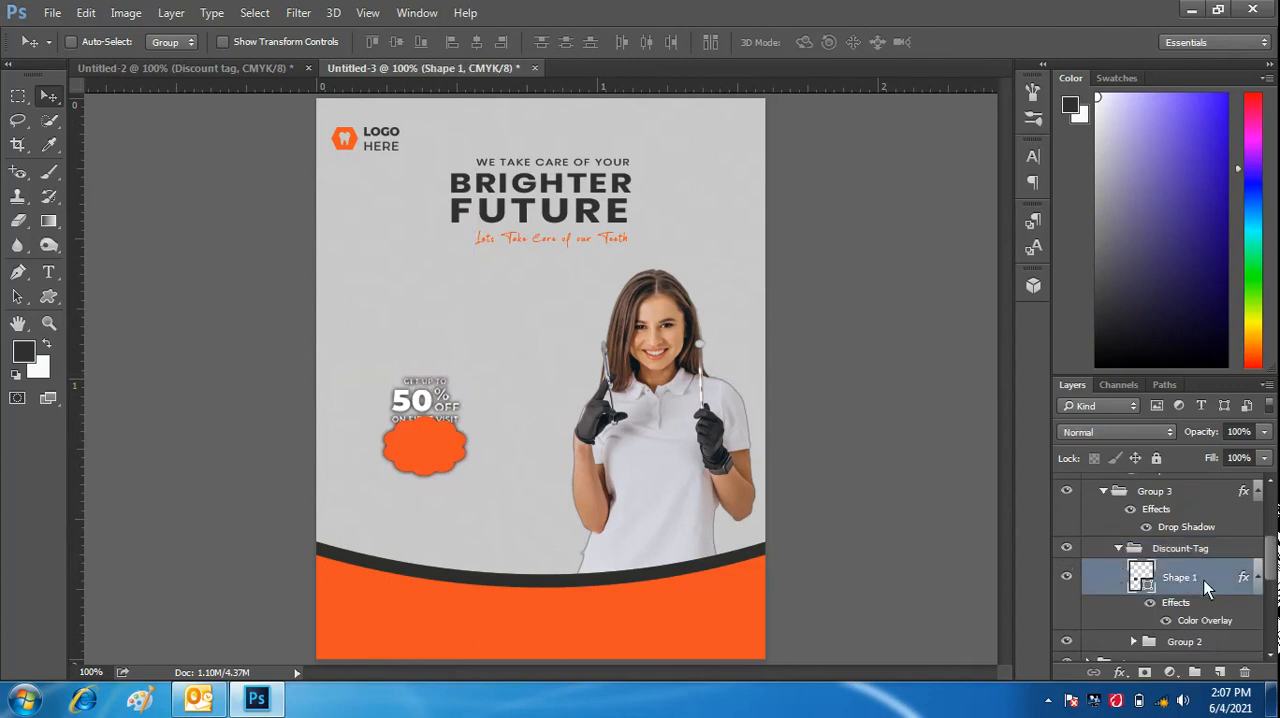
left_click_drag(1204, 580, 1198, 532)
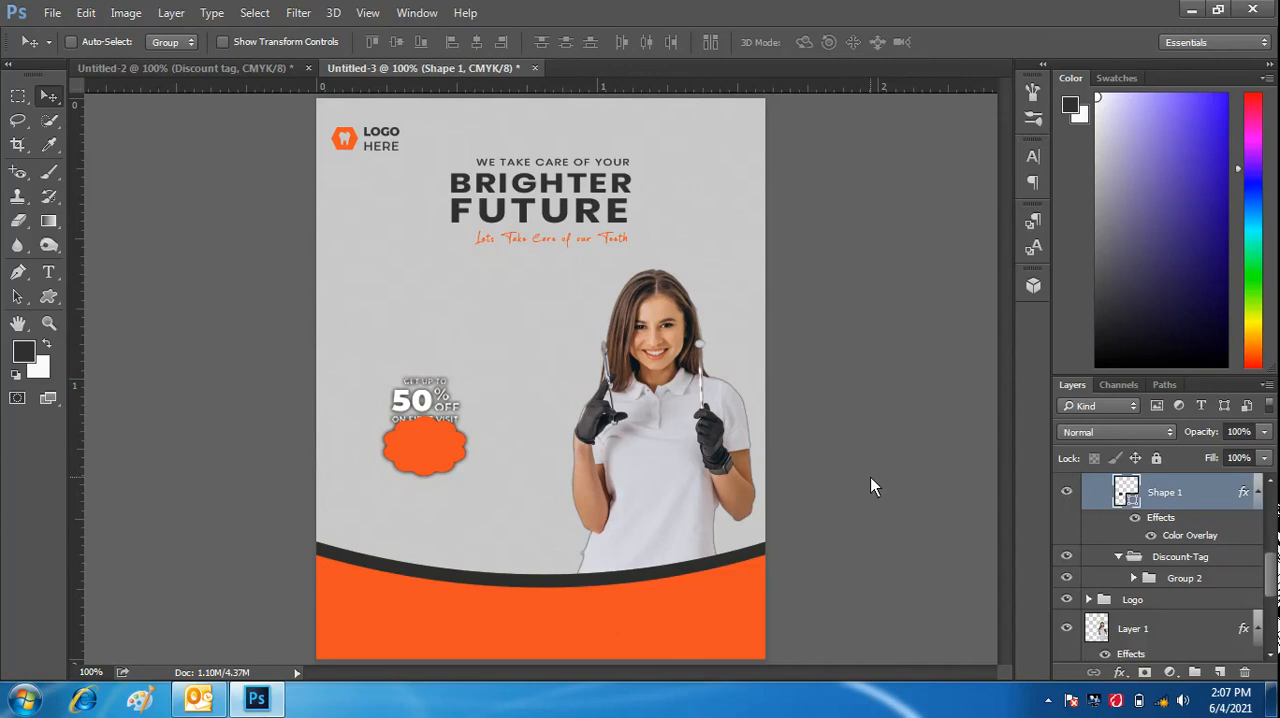
left_click(1118, 557)
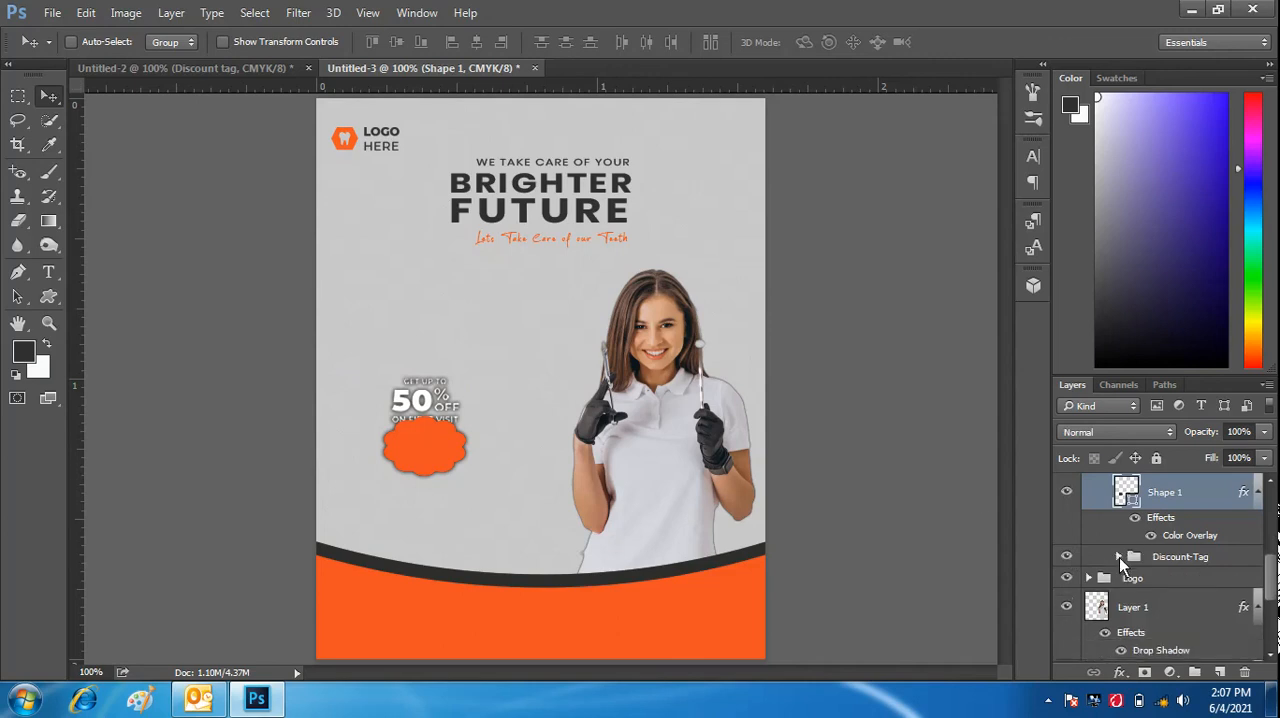
left_click(1204, 558)
mouse_move(431, 394)
left_mouse_down()
mouse_move(449, 408)
mouse_move(432, 417)
mouse_move(443, 440)
mouse_move(447, 385)
left_mouse_up()
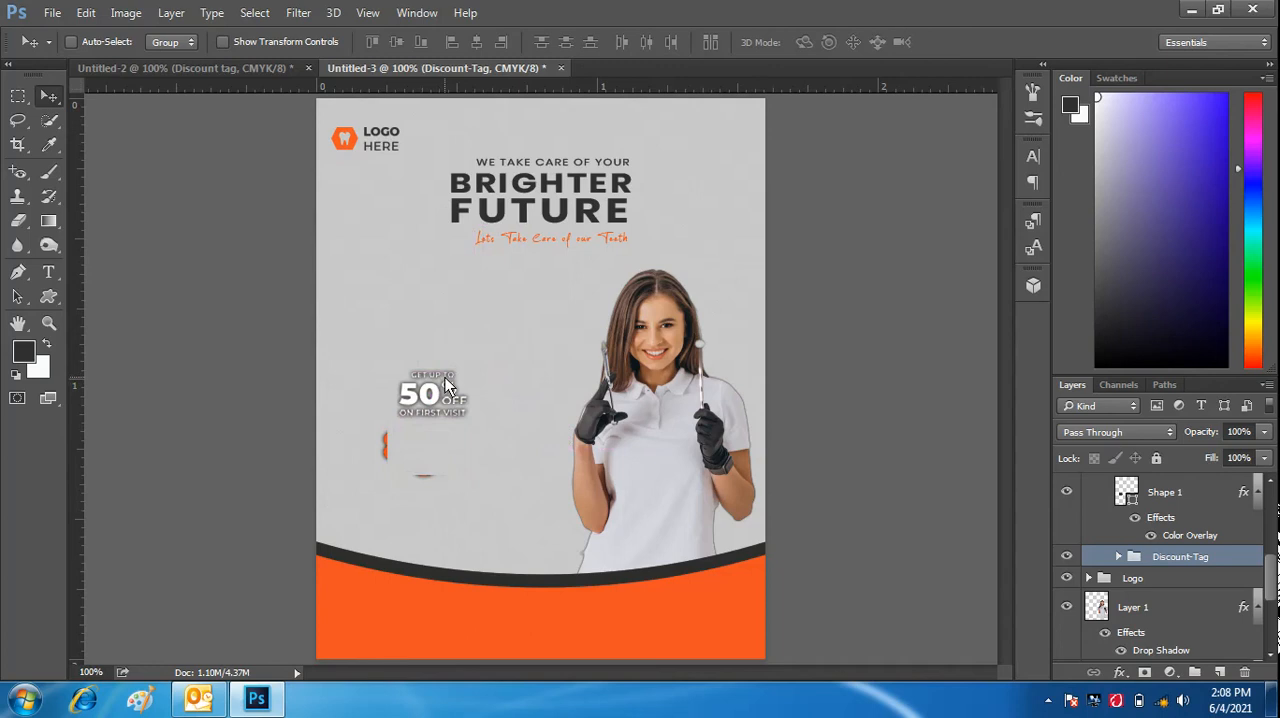
key("ctrl+z")
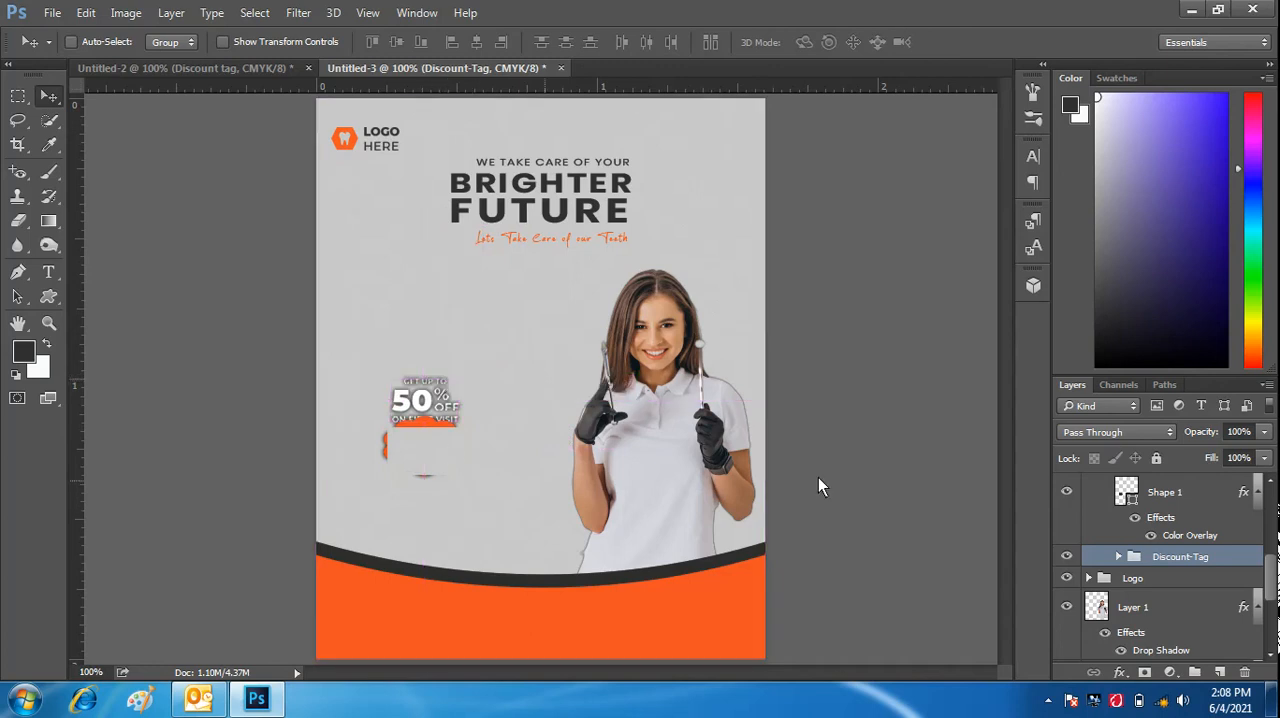
- Shift Shape 1 toward the canvas's left edge and position the Discount-Tag group over it, both in layer order and on the canvas
left_click(1199, 500)
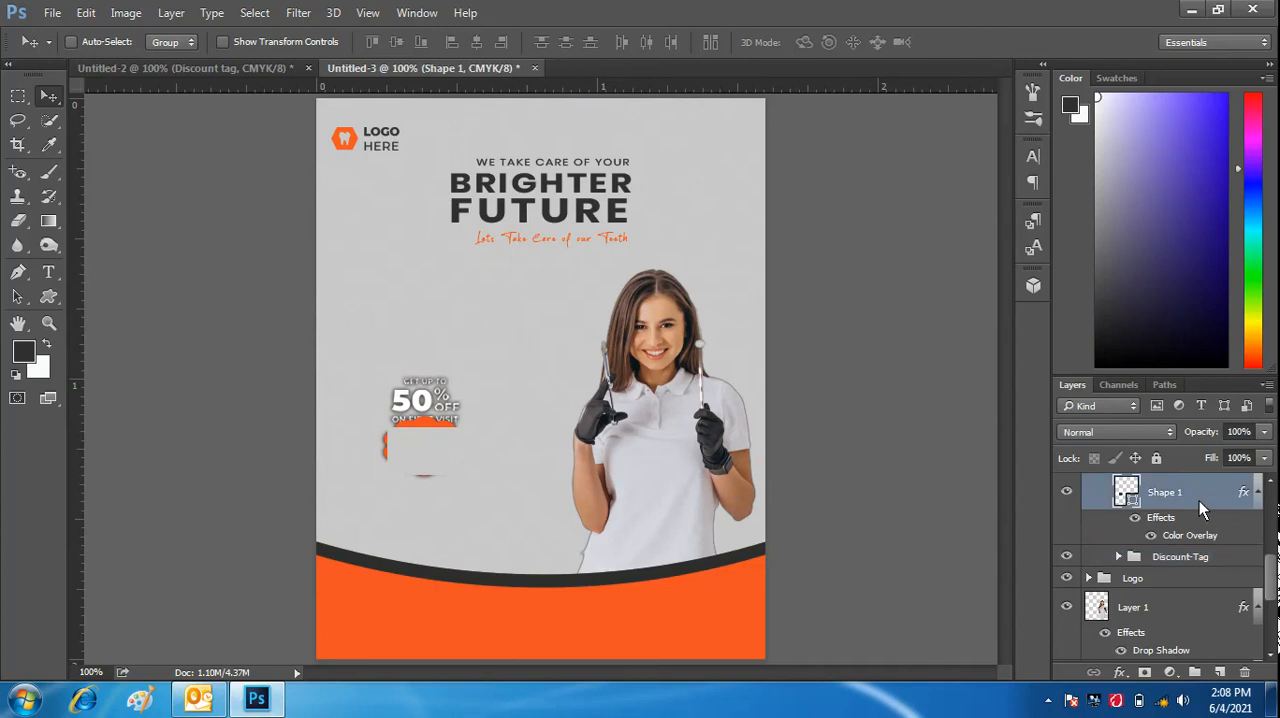
left_click_drag(420, 419, 375, 418)
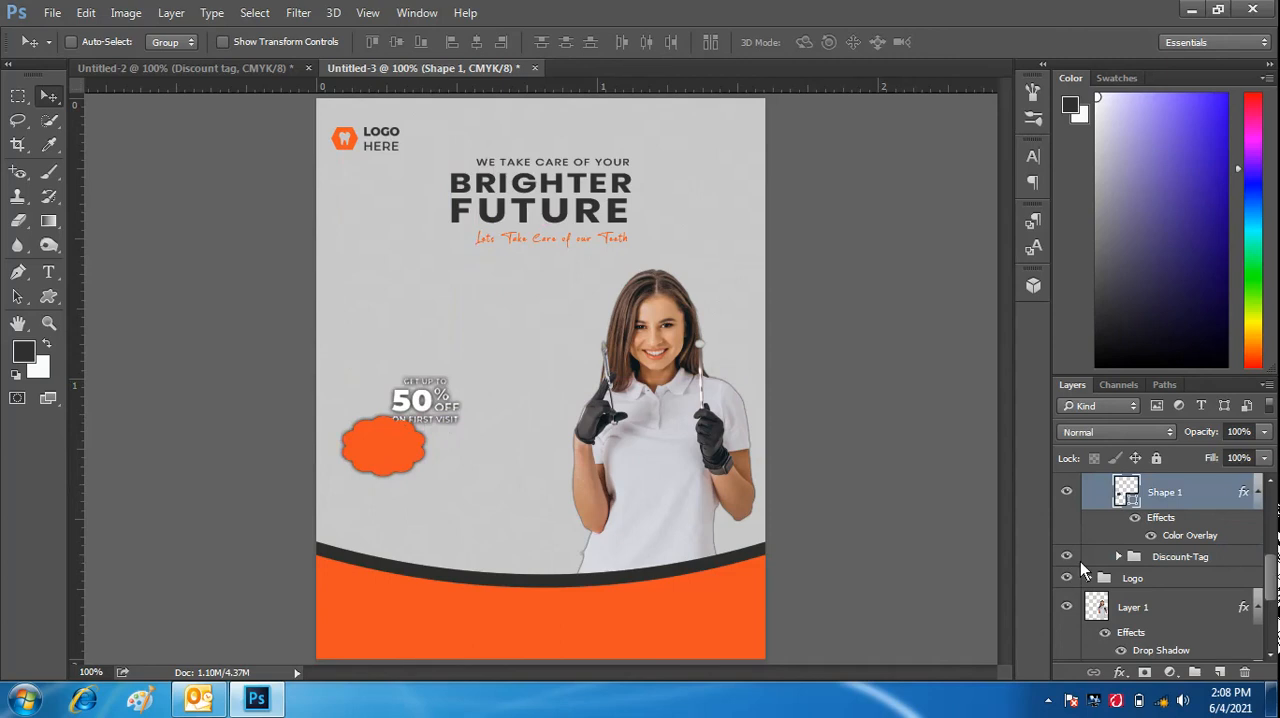
left_click(1215, 555)
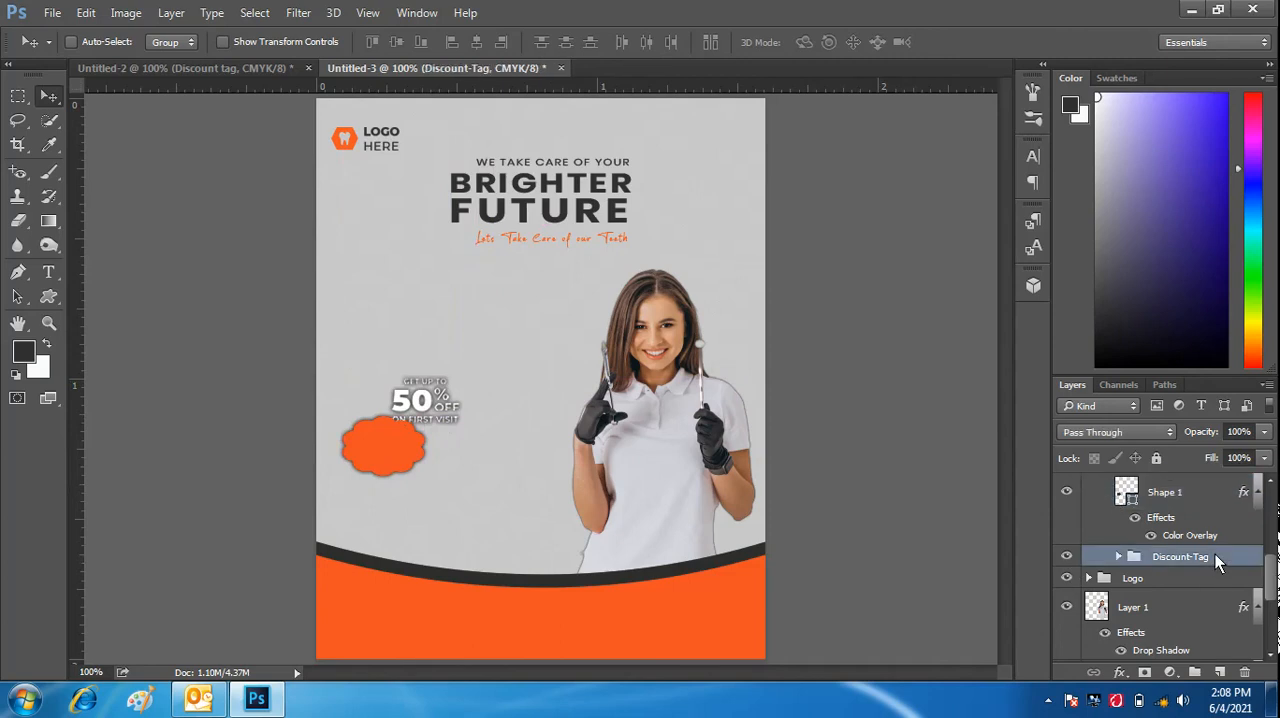
left_click(1204, 492)
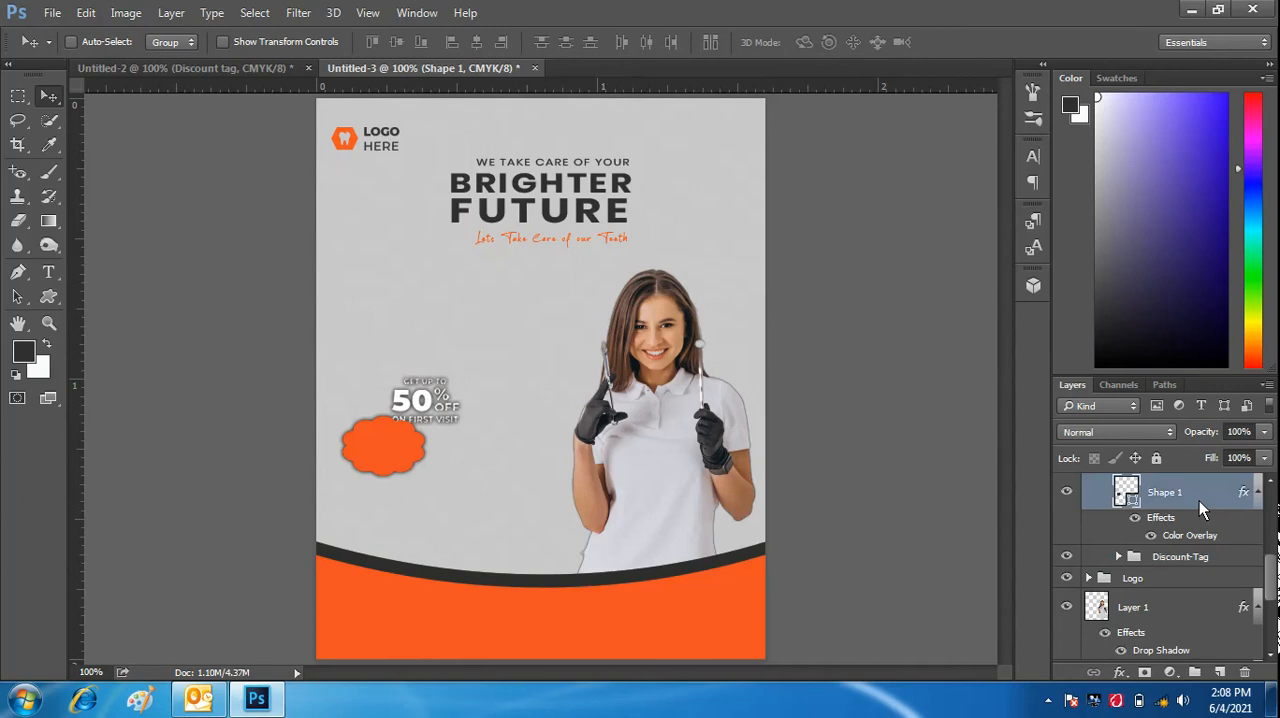
left_click_drag(1227, 558, 1218, 495)
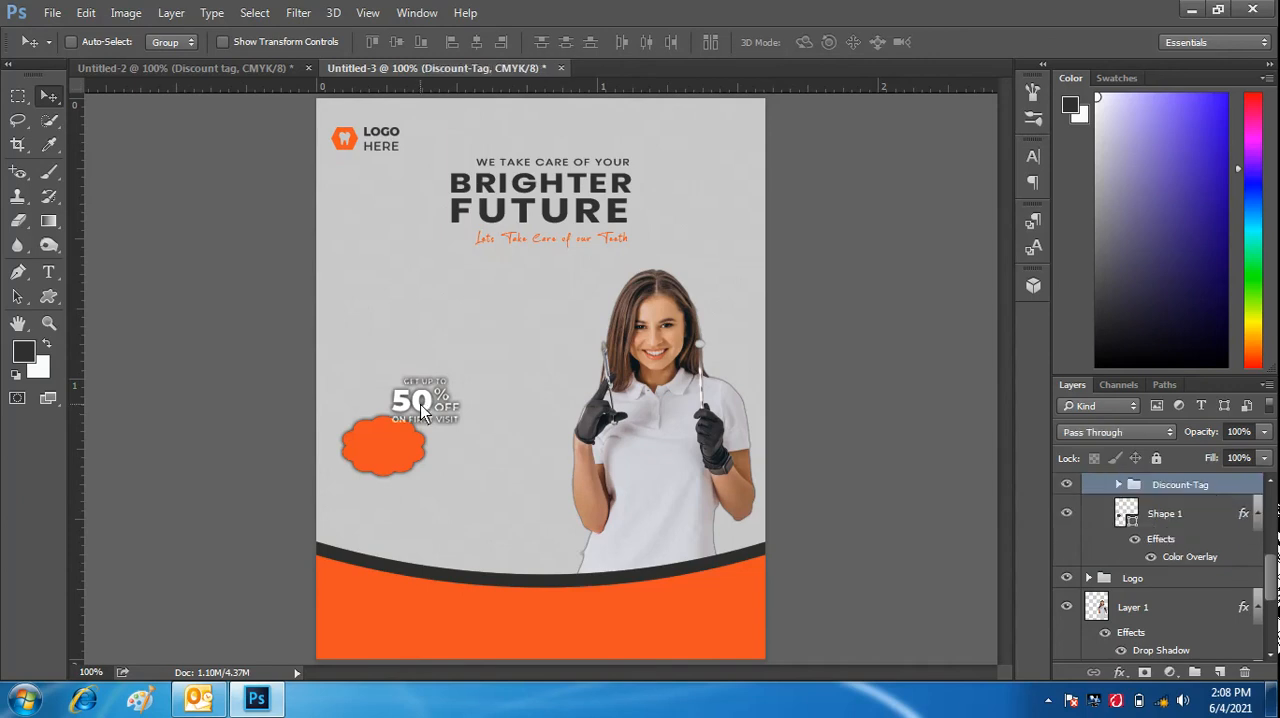
left_click_drag(420, 404, 383, 446)
- Enlarge the orange Shape 1 to about 143% of its size and center the discount text within it
left_click(1188, 530)
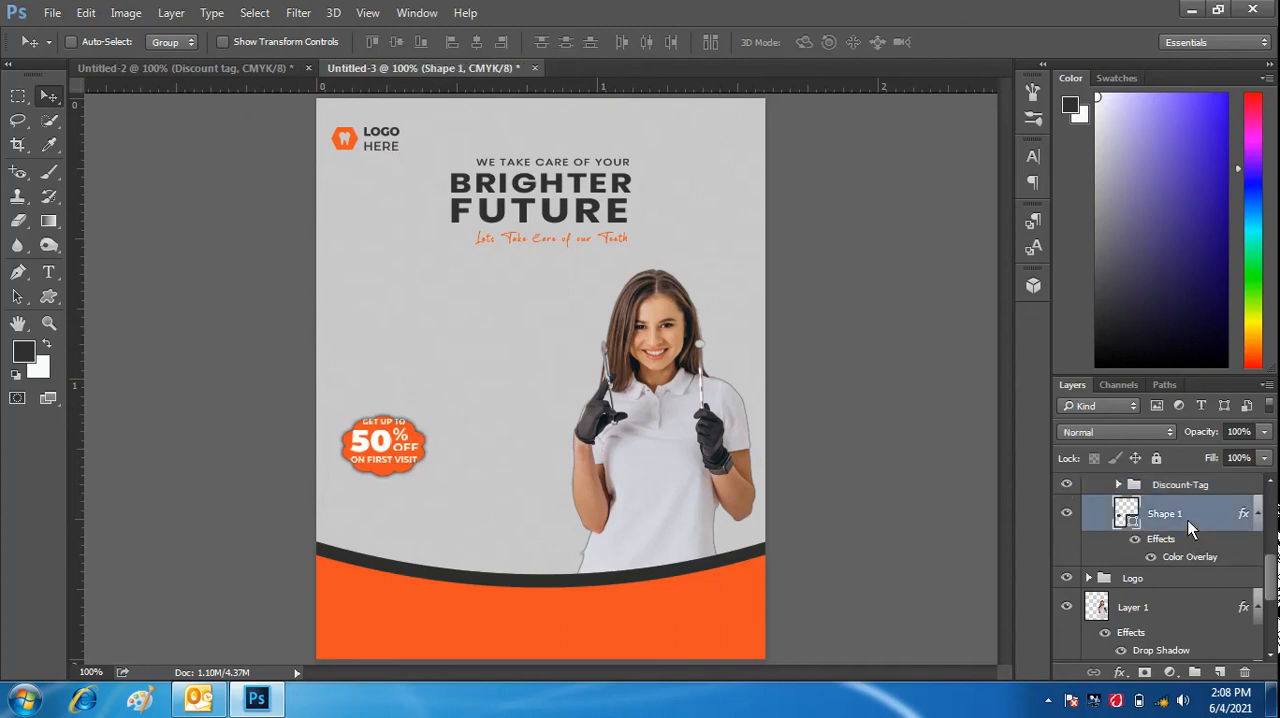
key("ctrl+t")
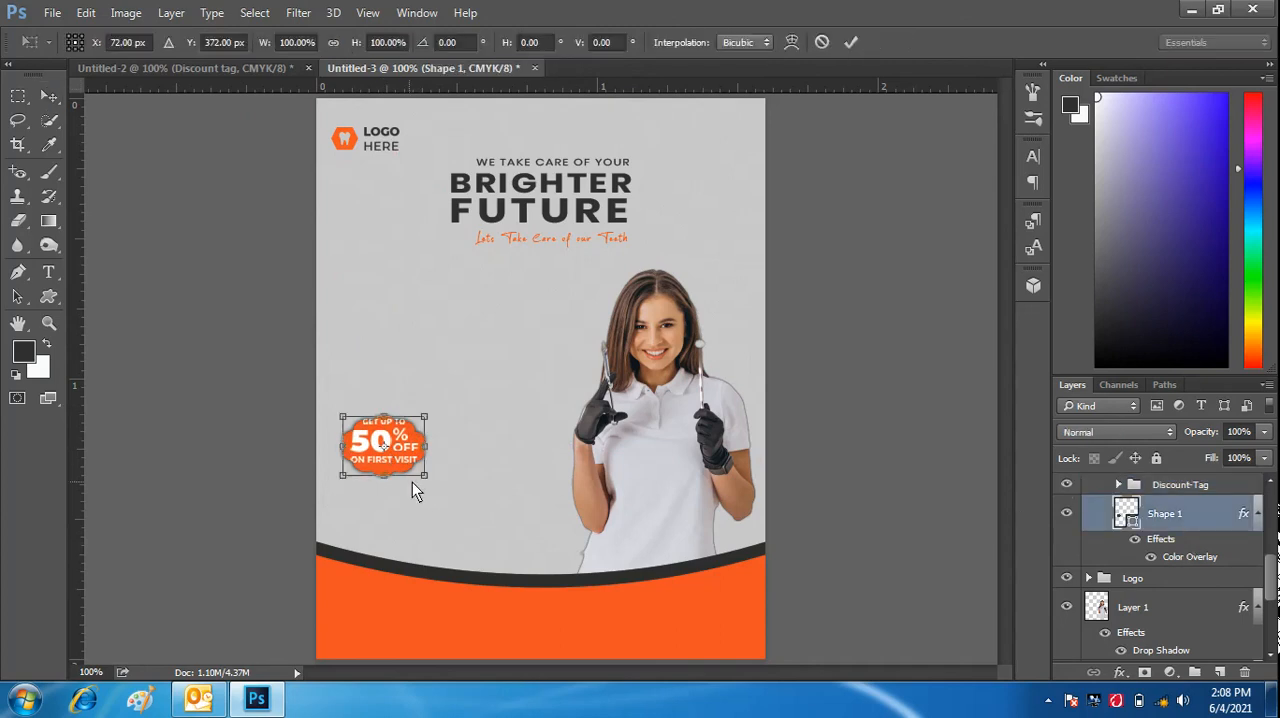
left_click_drag(425, 478, 460, 502)
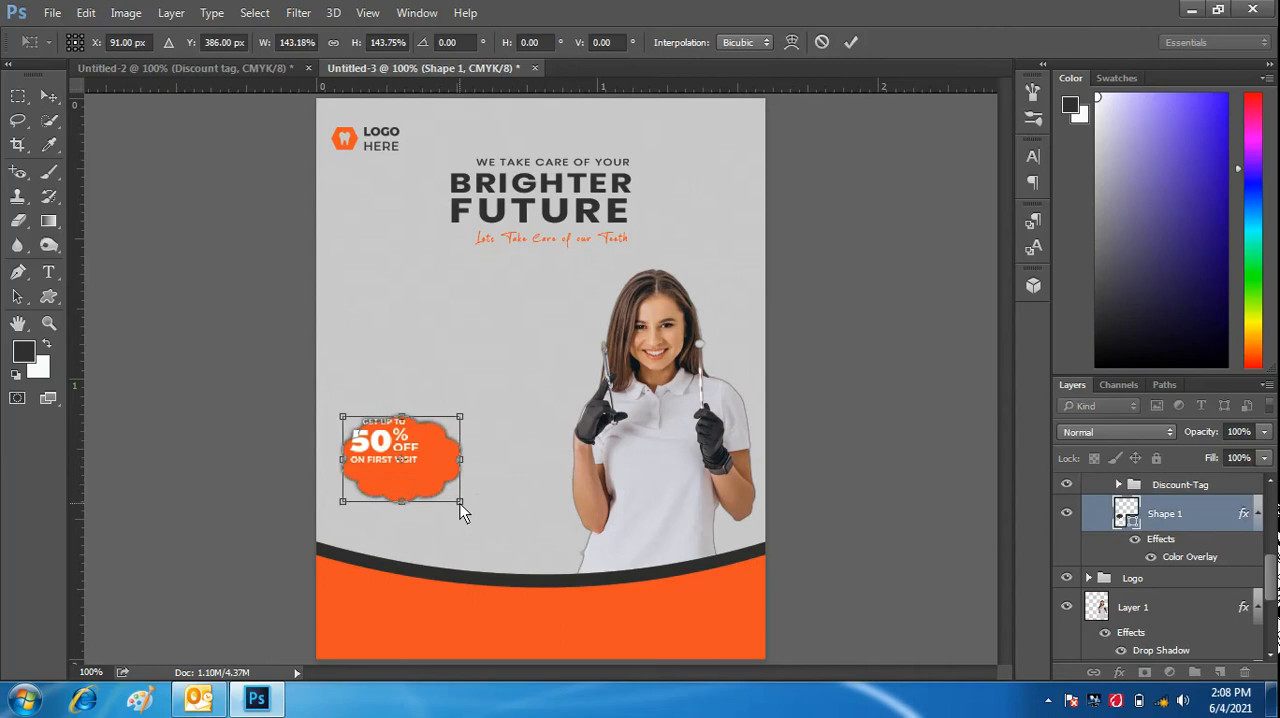
left_click(853, 40)
left_click(1165, 487)
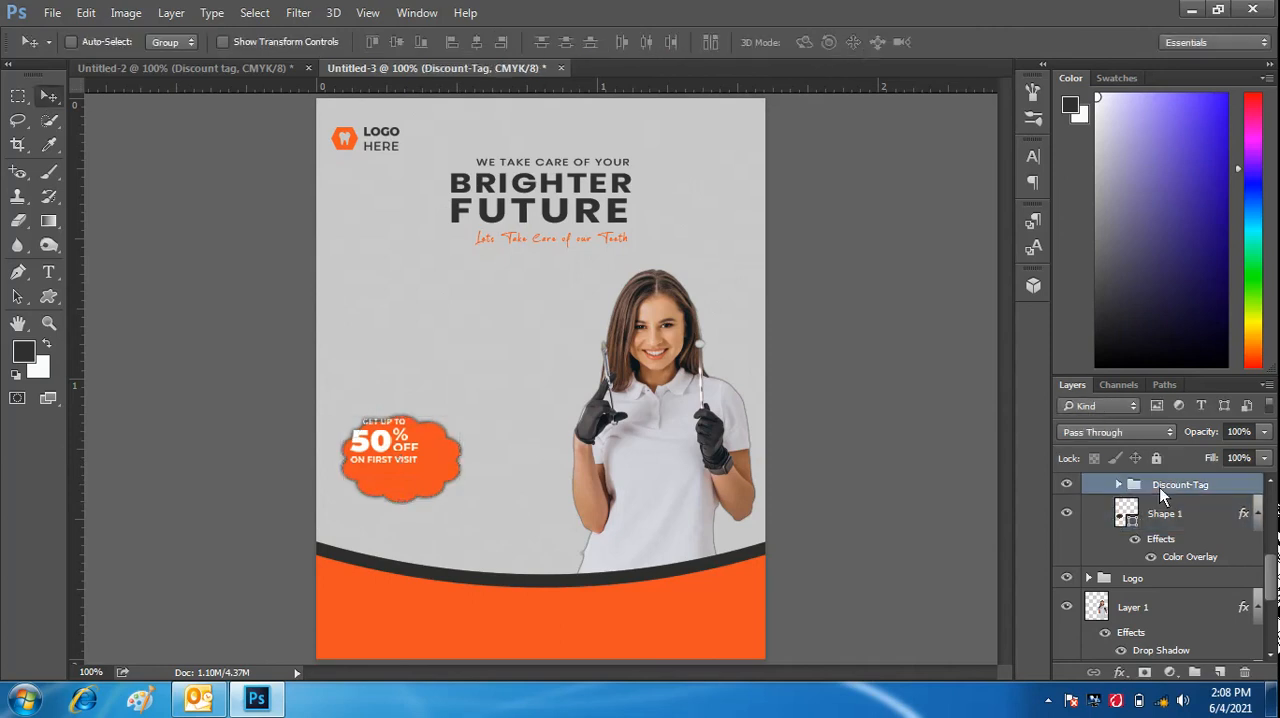
left_click_drag(382, 430, 397, 444)
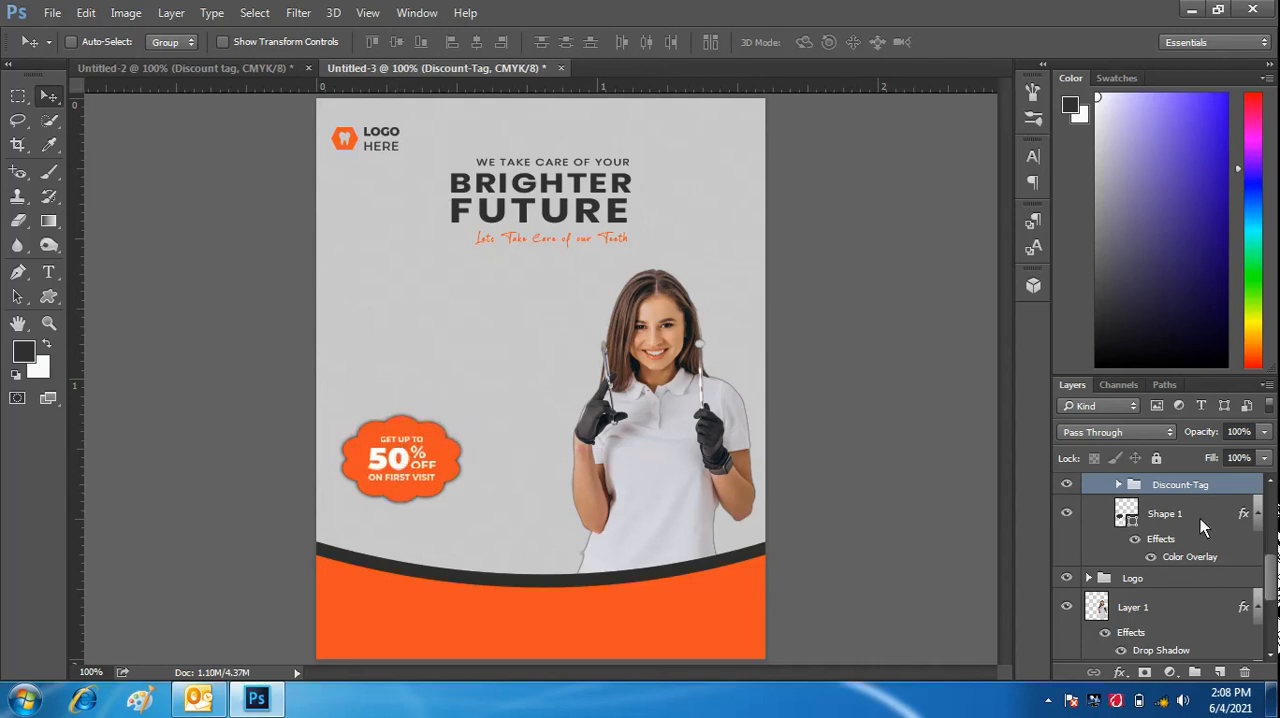
- Group Discount-Tag with Shape 1 and raise the combined badge about 40 px on the canvas
key("ctrl+g")
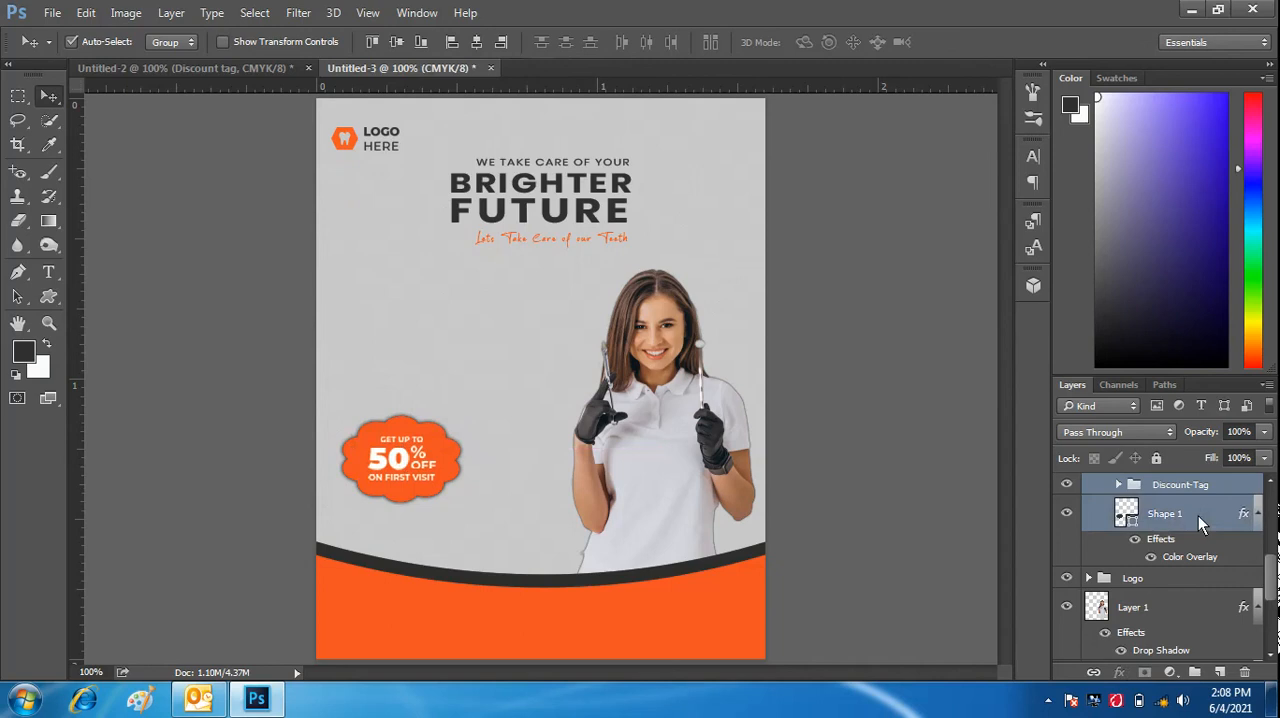
left_click_drag(399, 458, 399, 407)
- Scale the grouped discount badge down to about 86%, keeping the existing pixel data for its text layers
key("ctrl+t")
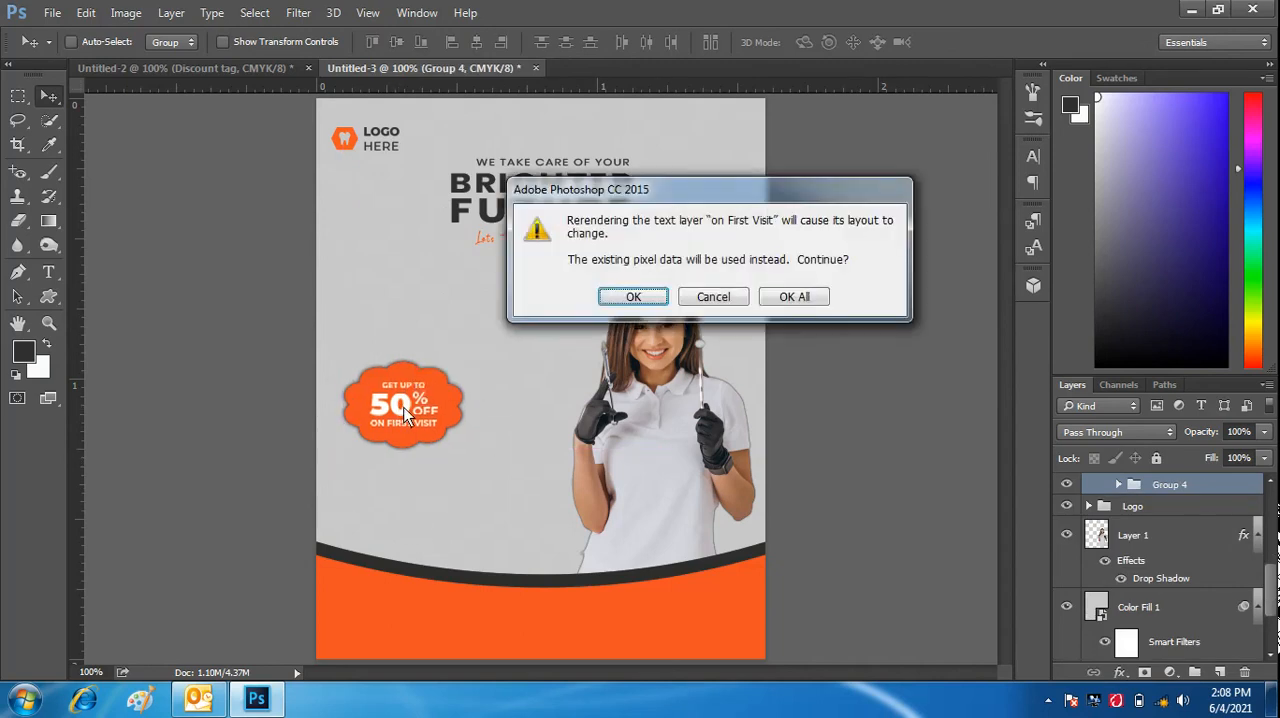
left_click(624, 298)
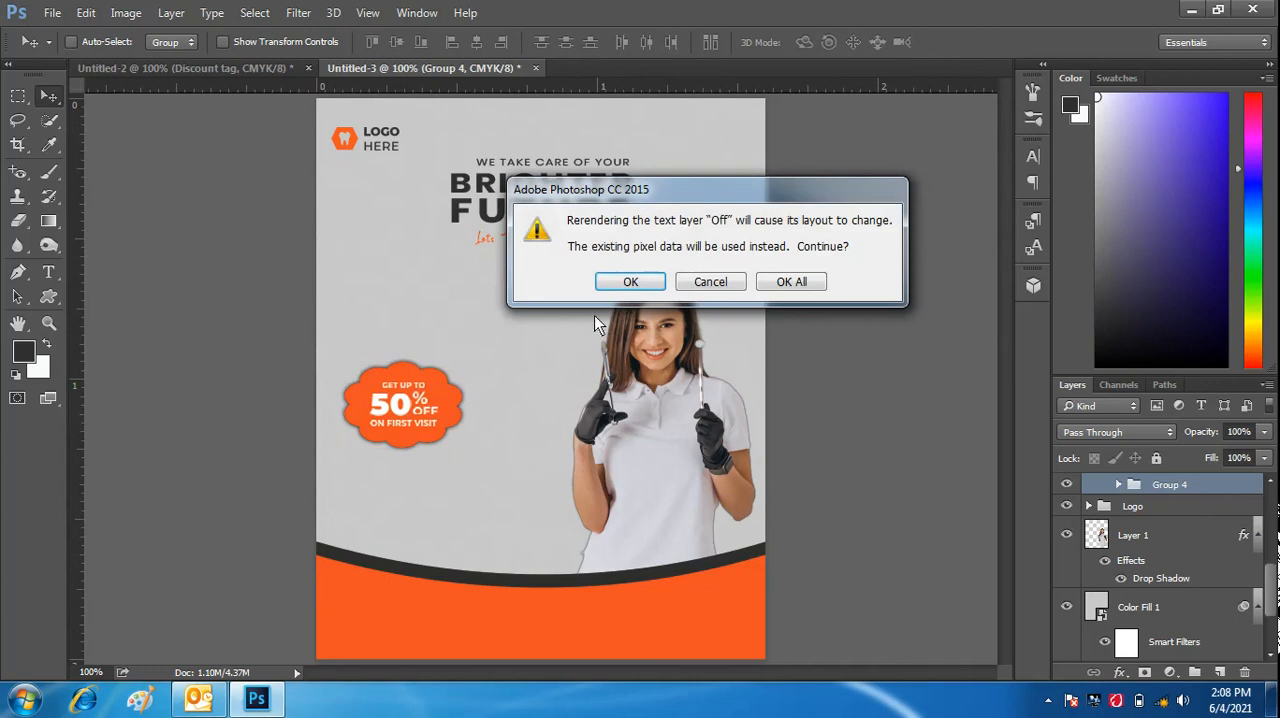
left_click(617, 284)
left_click(617, 284)
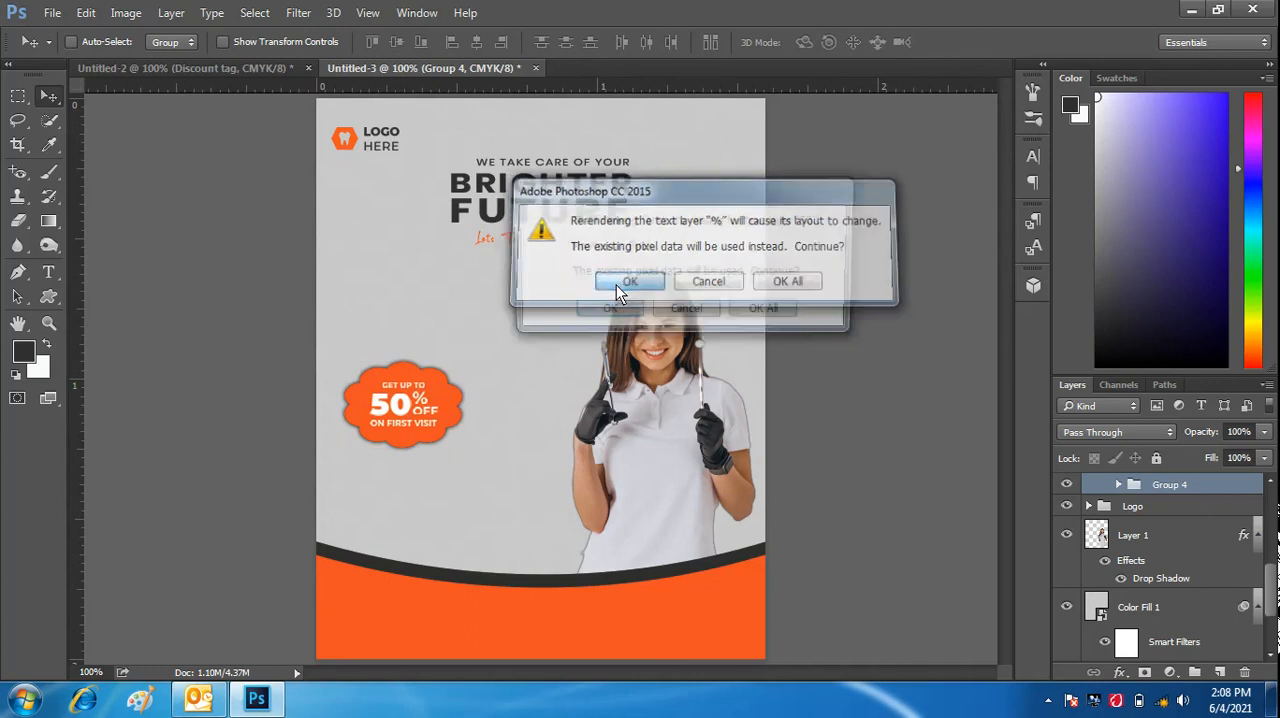
left_click(610, 312)
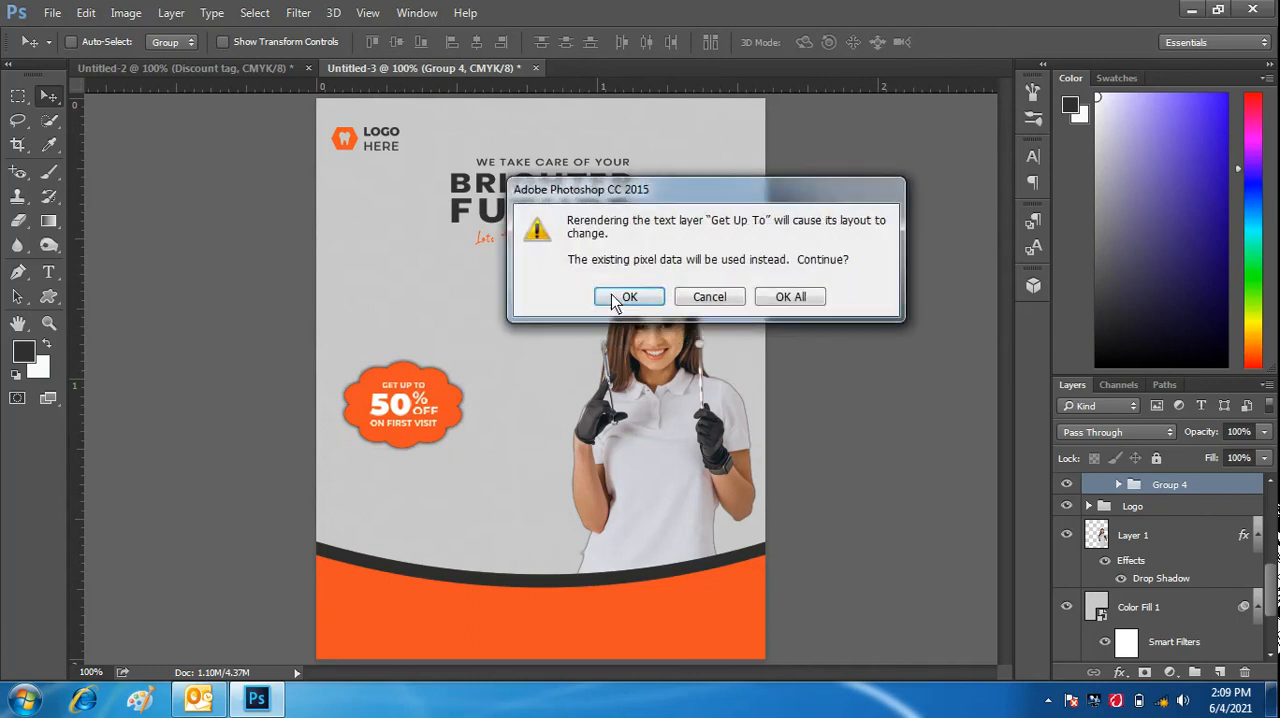
left_click(613, 297)
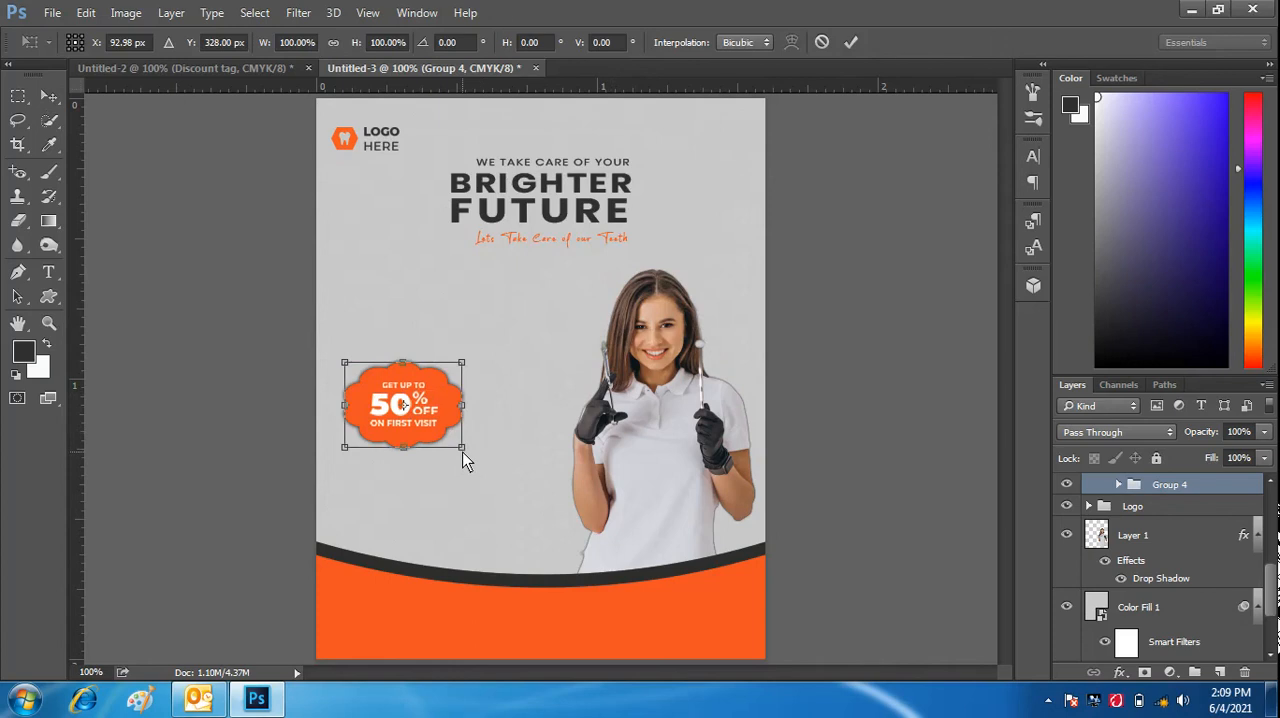
left_click_drag(460, 449, 446, 436)
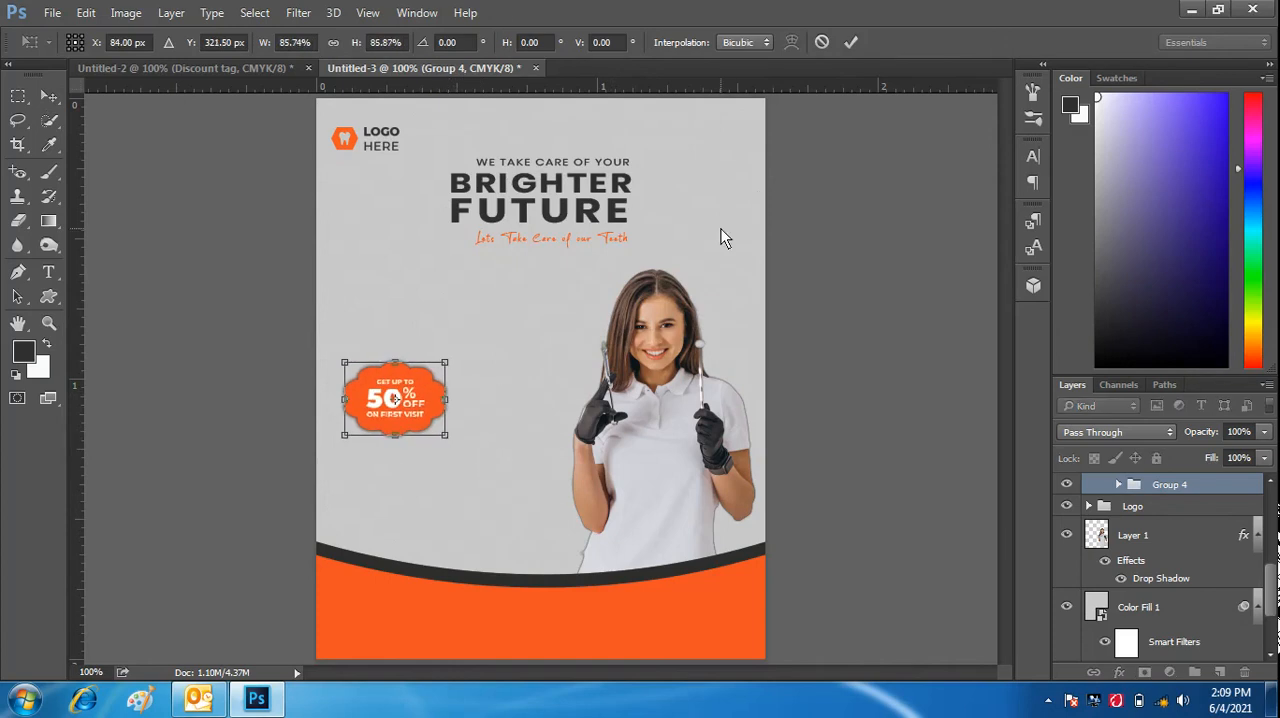
left_click(851, 42)
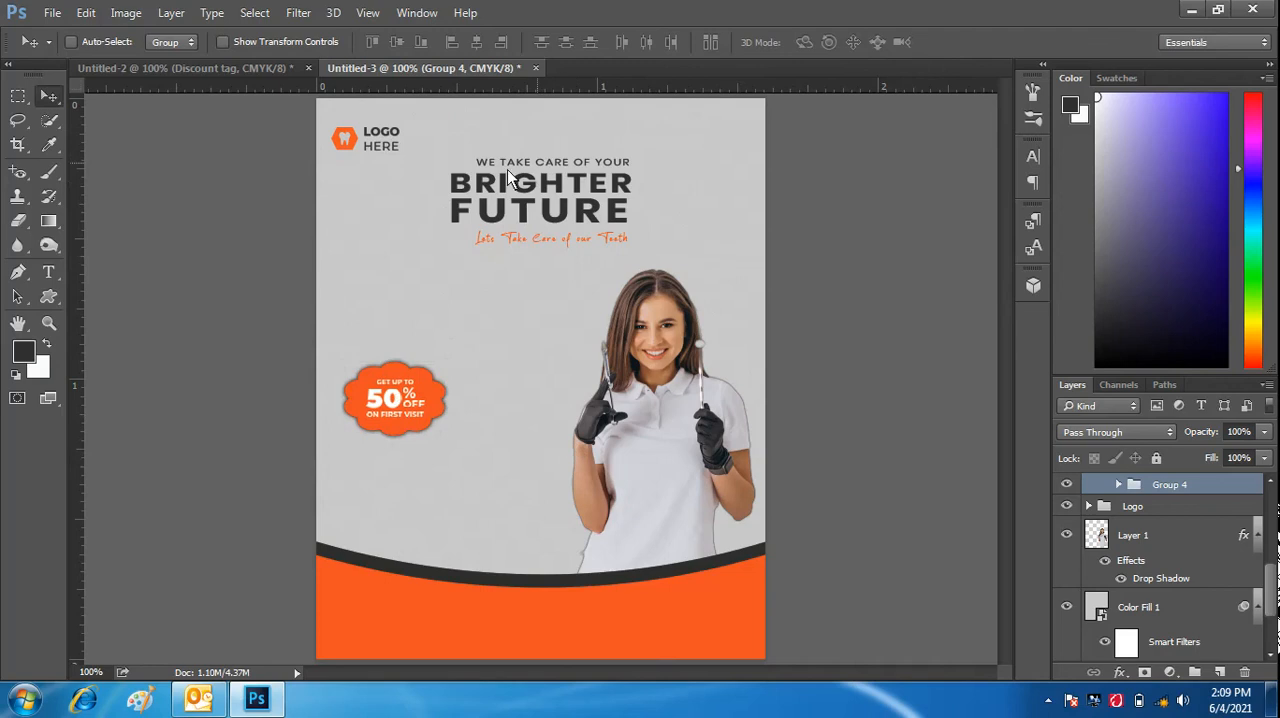
- Copy the Consultation group from Untitled-2 into Untitled-3
left_click(243, 72)
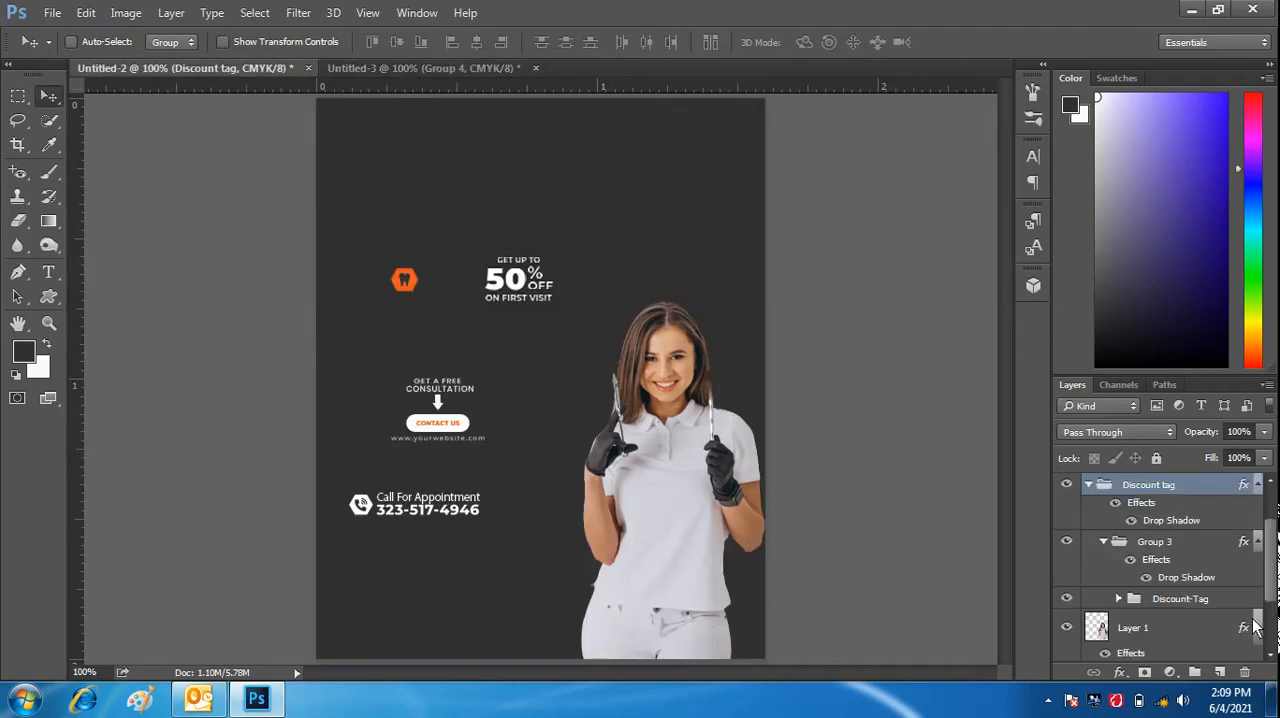
left_click_drag(1271, 560, 1271, 559)
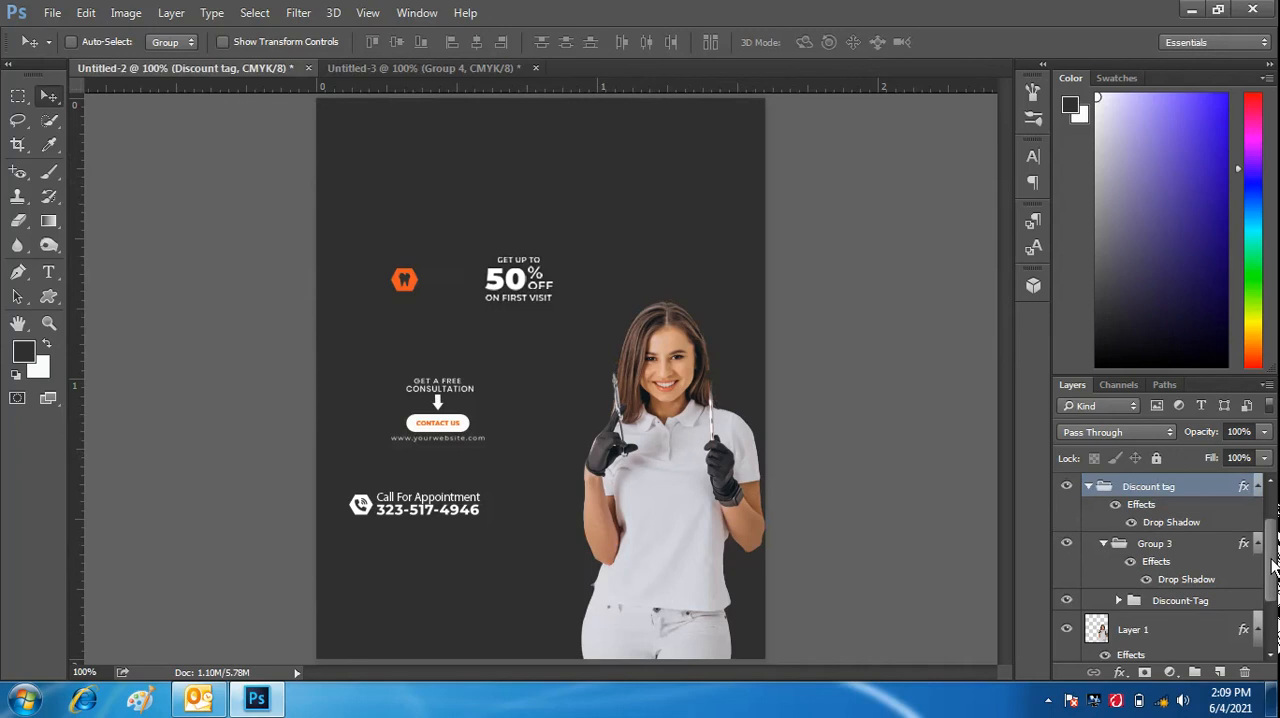
left_click(1273, 517)
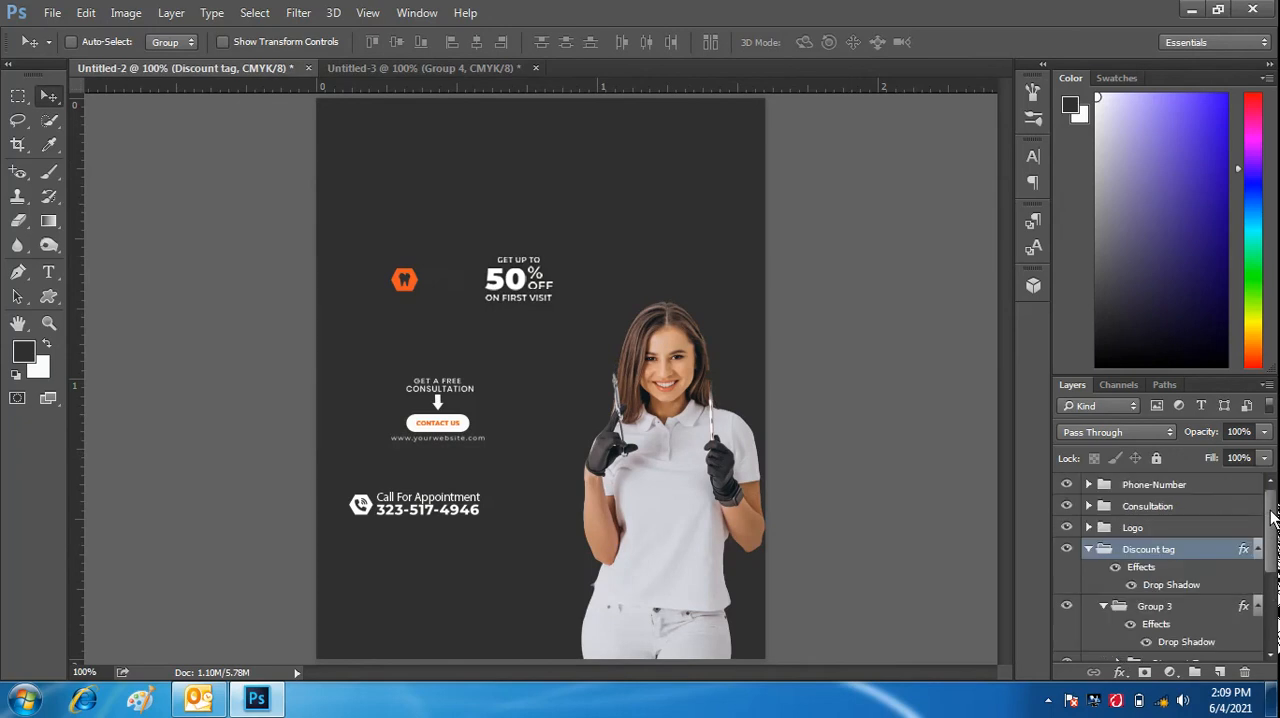
left_click(1198, 509)
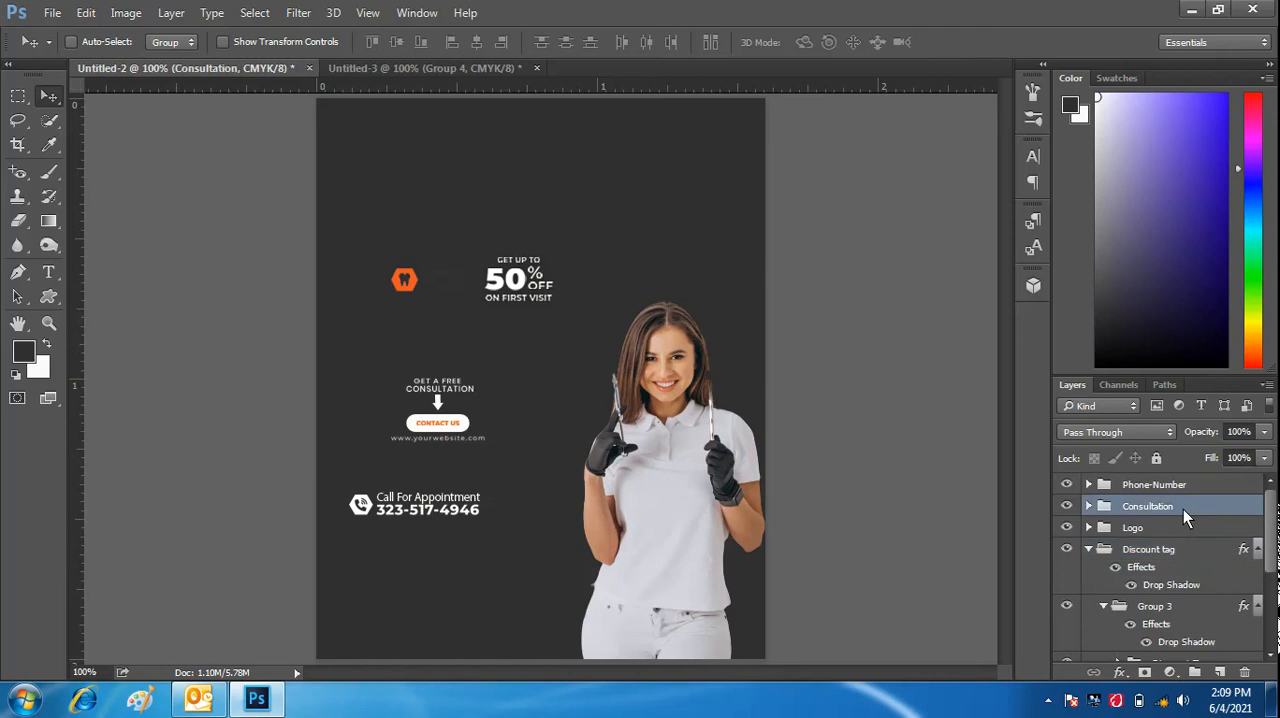
left_click_drag(436, 408, 678, 608)
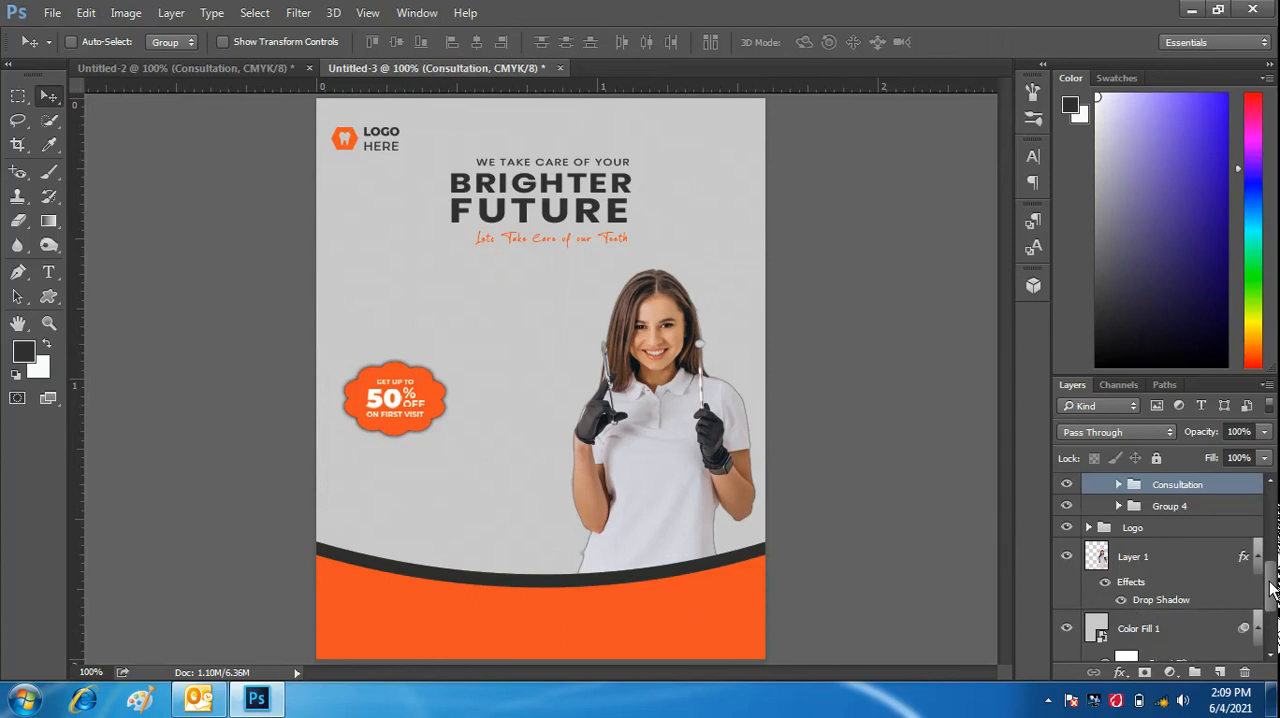
- Move the Consultation group out of the Discount tag group into Group 1, and nudge Group 1 slightly down on the canvas
left_click_drag(1271, 590, 1274, 545)
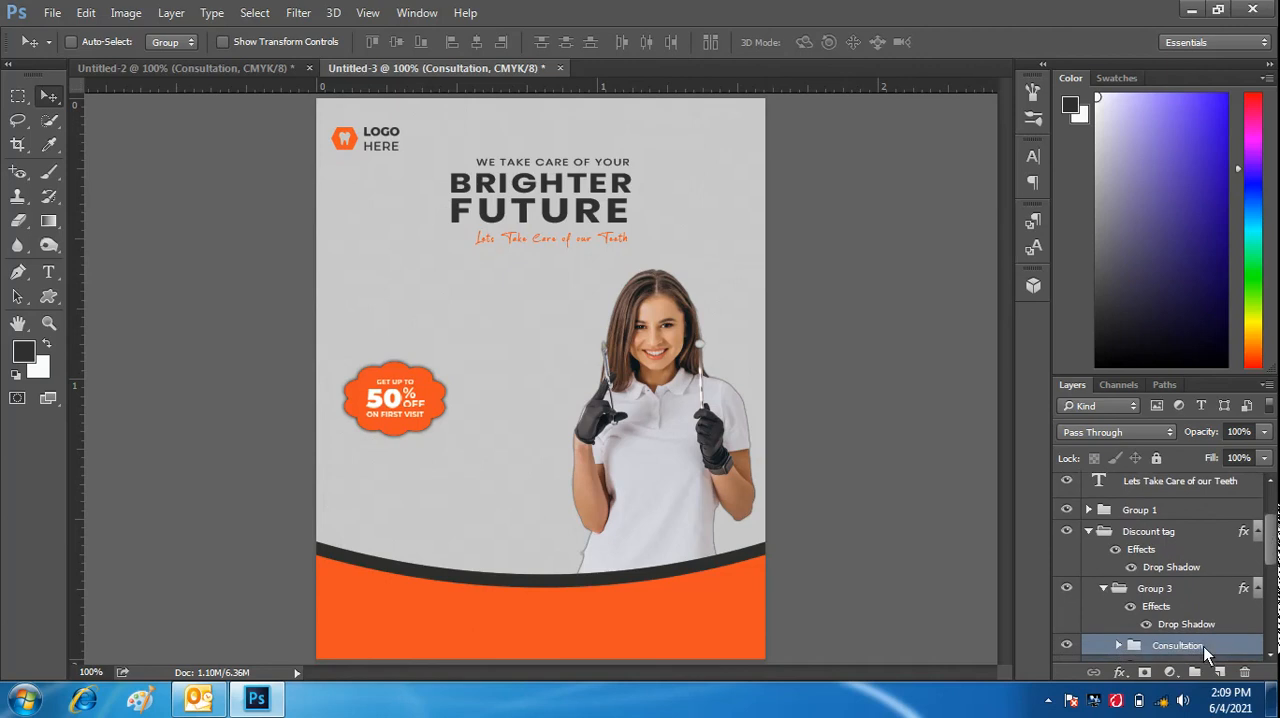
left_click_drag(1203, 647, 1201, 537)
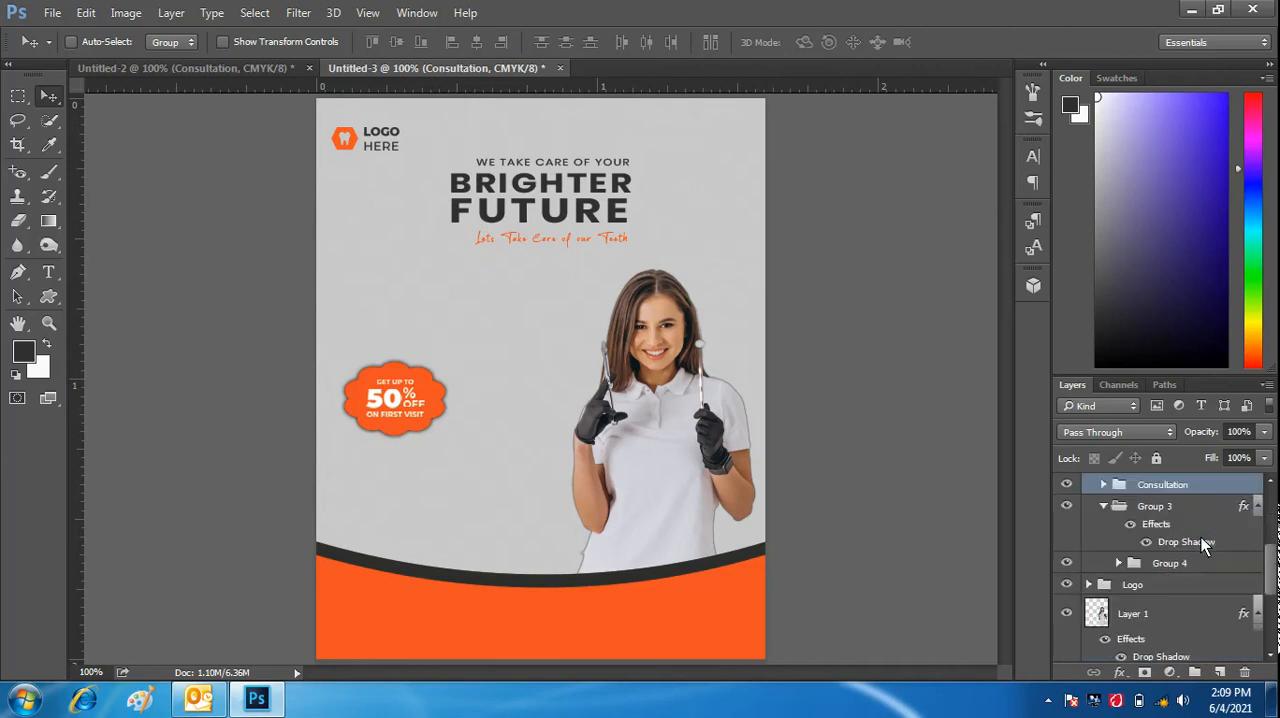
left_click_drag(1274, 580, 1202, 491)
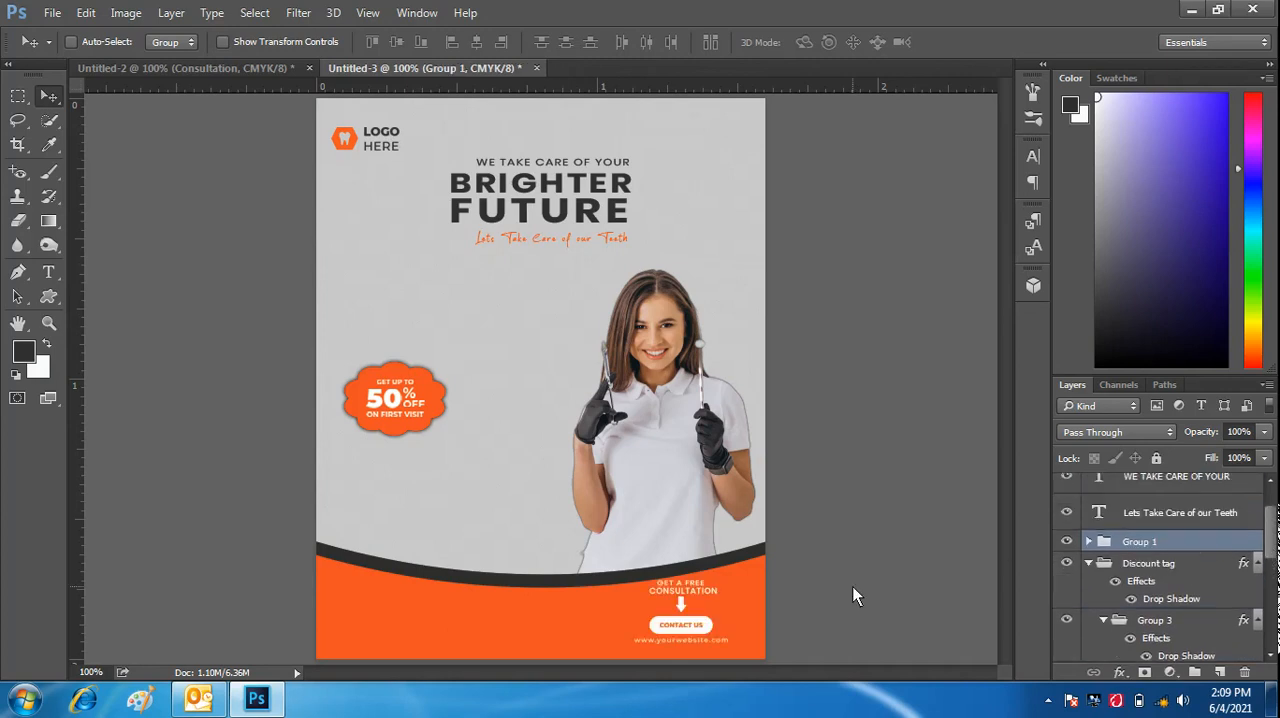
mouse_move(676, 623)
left_mouse_down()
mouse_move(688, 624)
mouse_move(674, 615)
left_mouse_up()
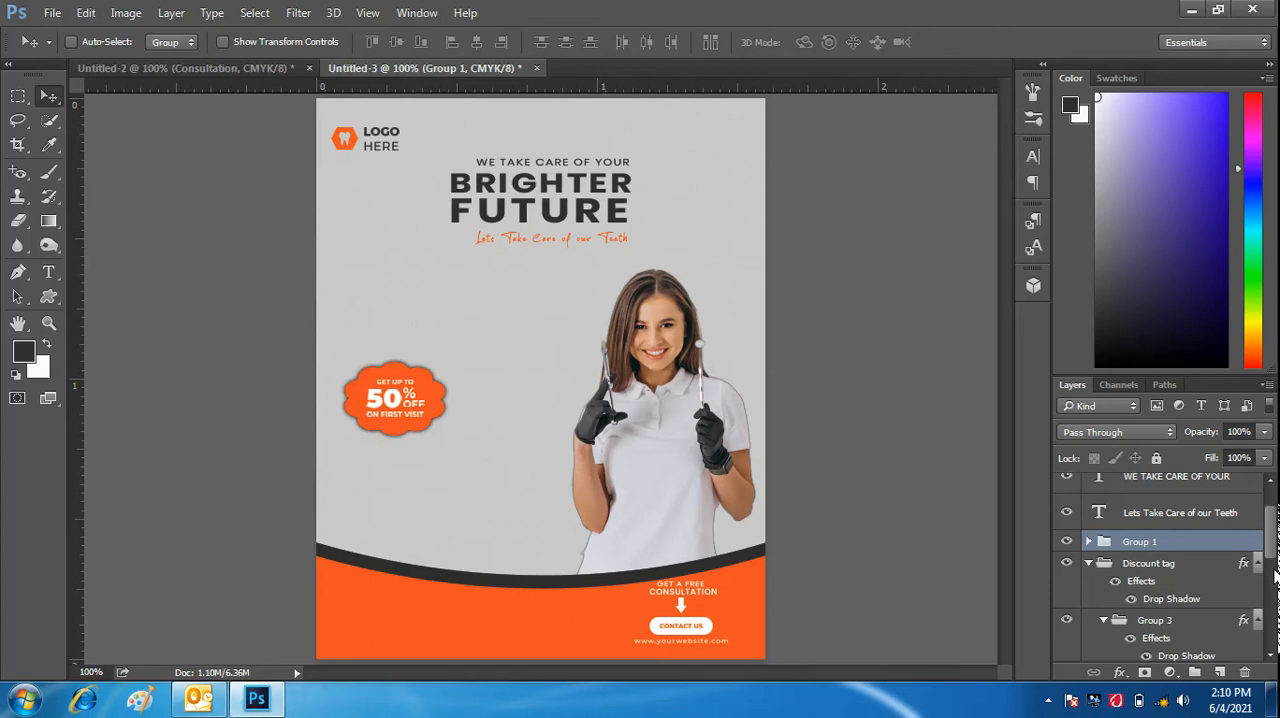
- Move the Consultation group out of Group 1 to directly above it, and shift it about 11 px right on the orange band
mouse_move(1273, 543)
left_mouse_down()
mouse_move(1273, 565)
mouse_move(1271, 538)
left_mouse_up()
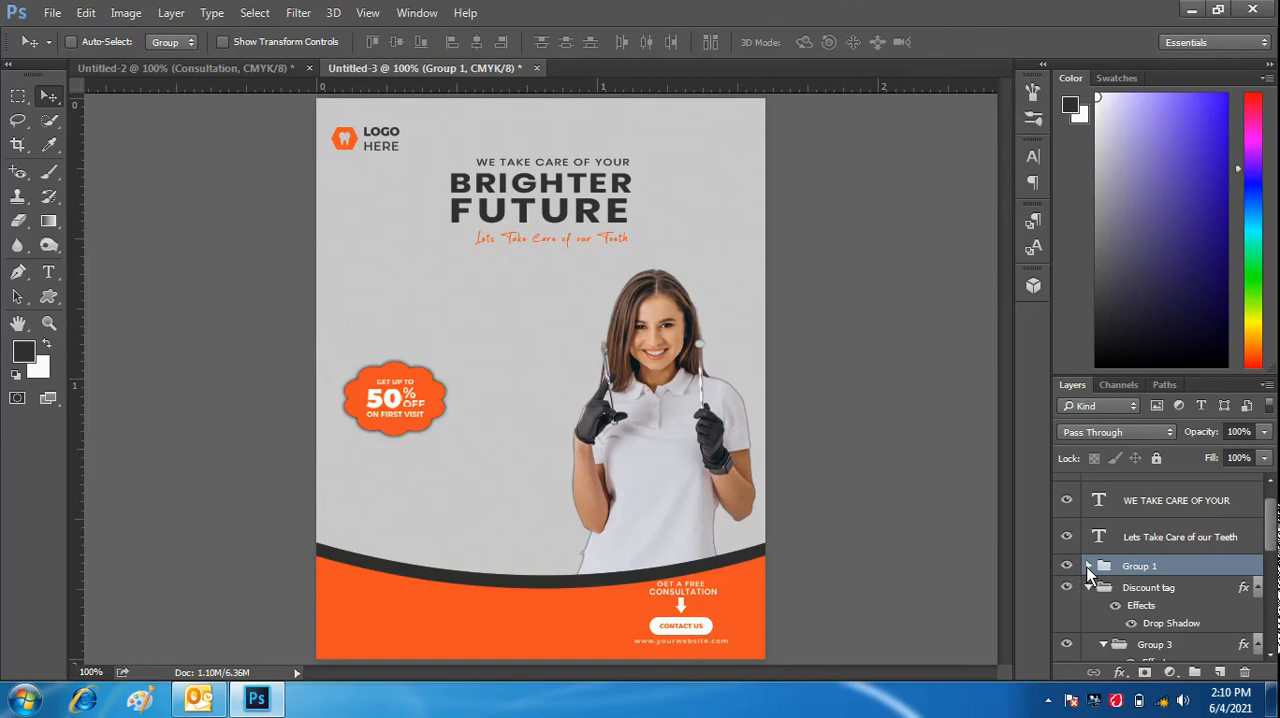
left_click(1089, 566)
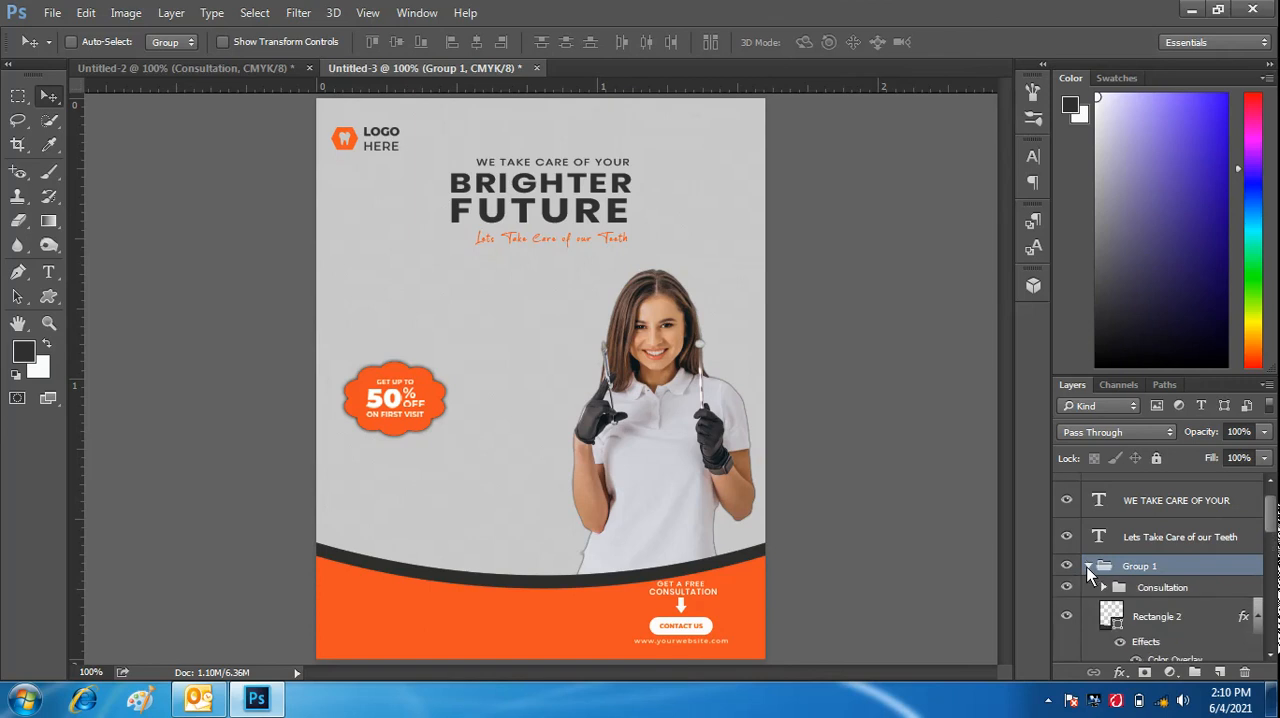
left_click(1192, 588)
scroll(1191, 566, "down", 1)
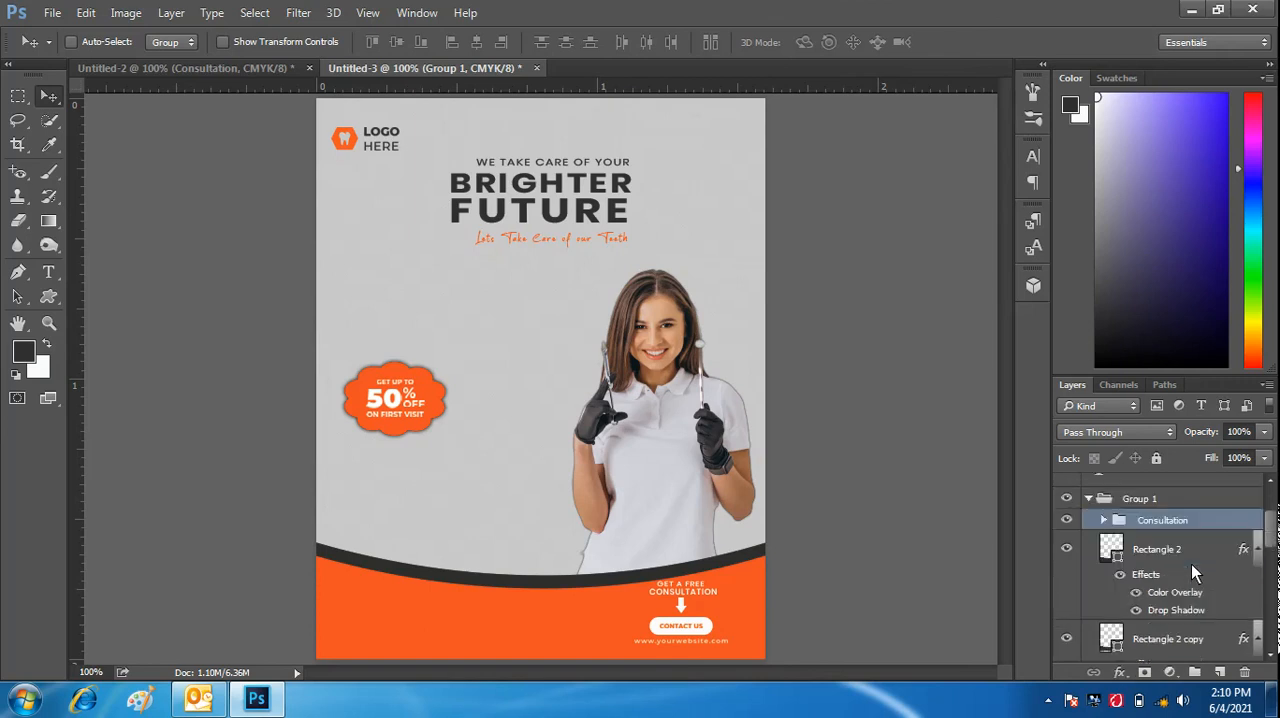
left_click(1103, 520)
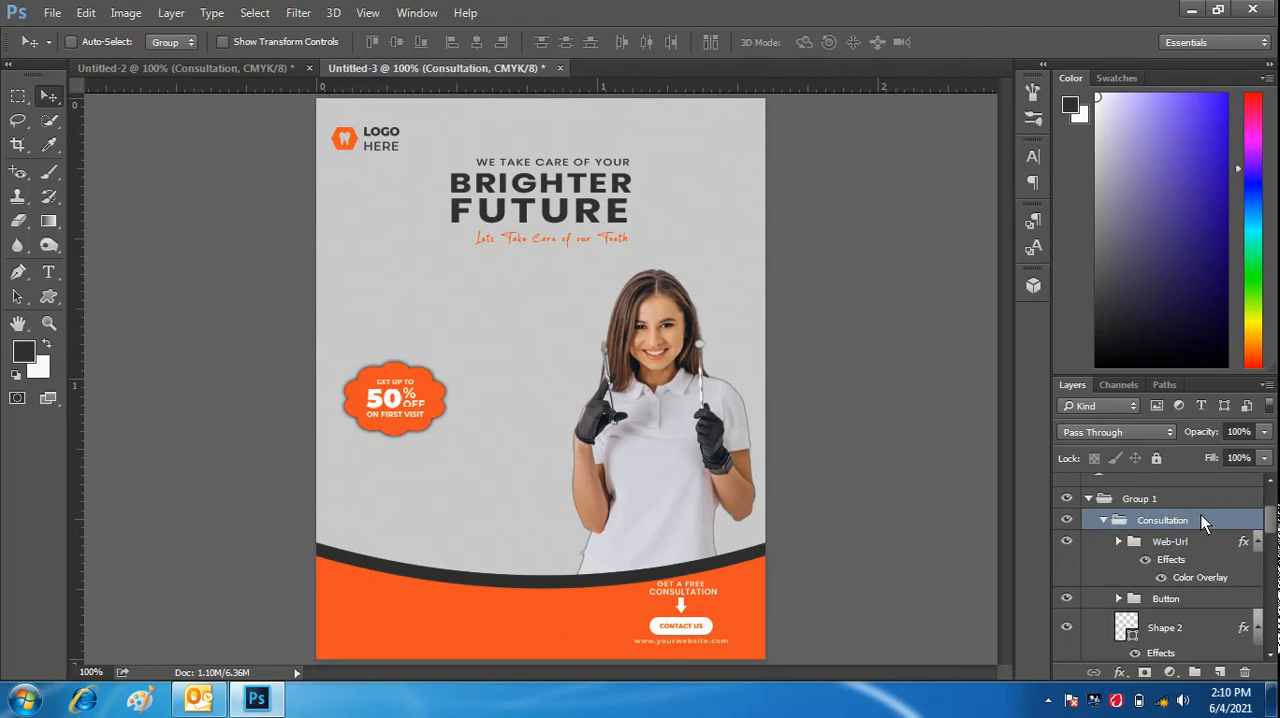
left_click_drag(1201, 515, 1197, 488)
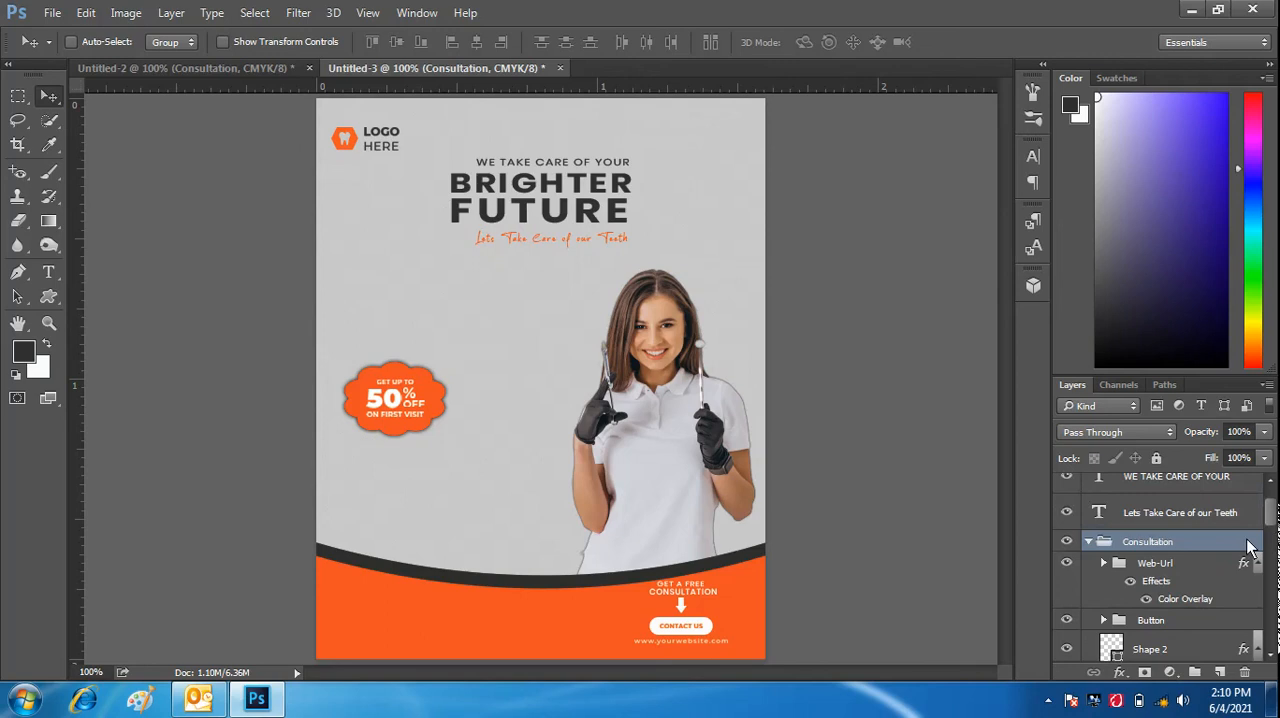
left_click(1104, 565)
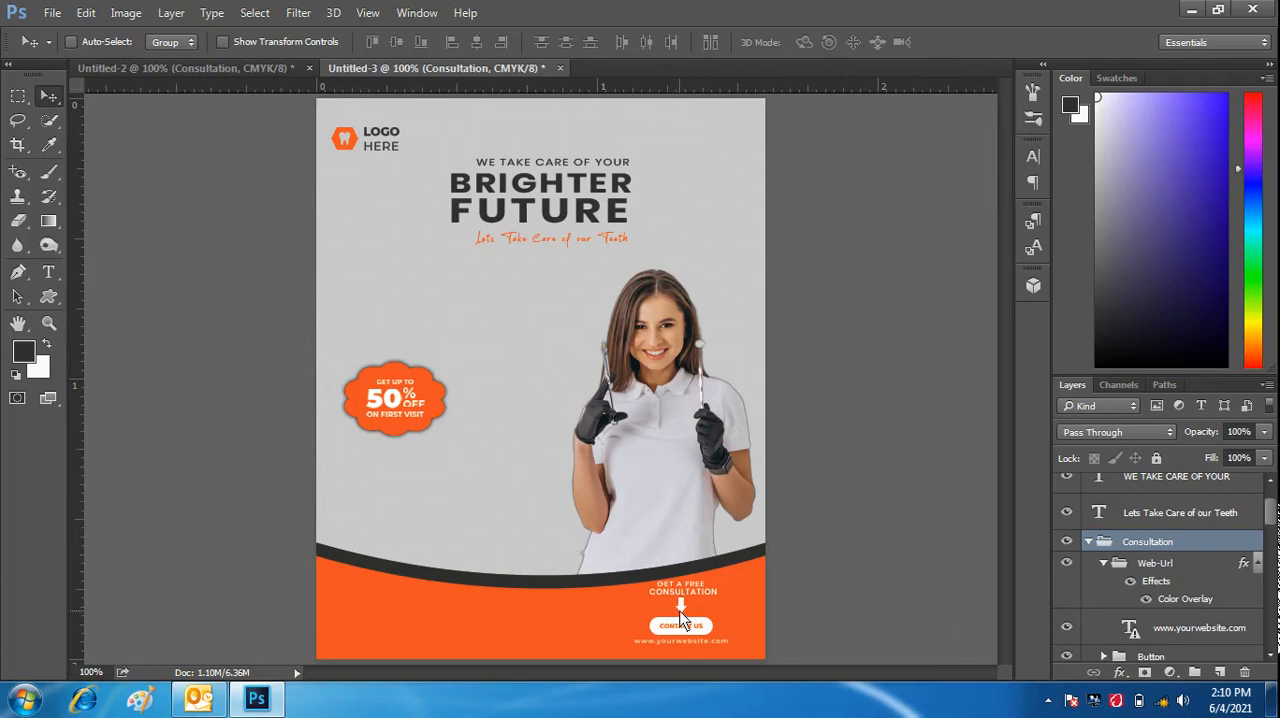
left_click_drag(680, 619, 697, 621)
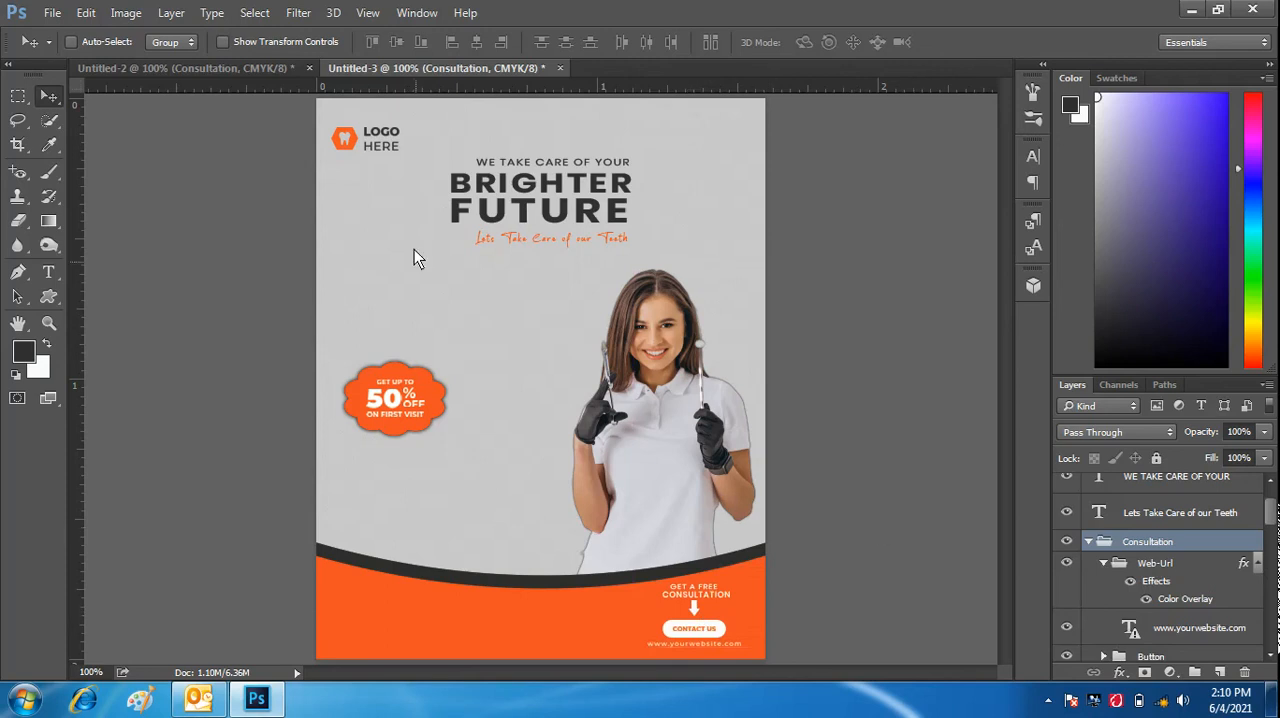
- Copy the Phone-Number group from Untitled-2 into Untitled-3 and place it at the lower-left end of the flyer's orange band
left_click(278, 70)
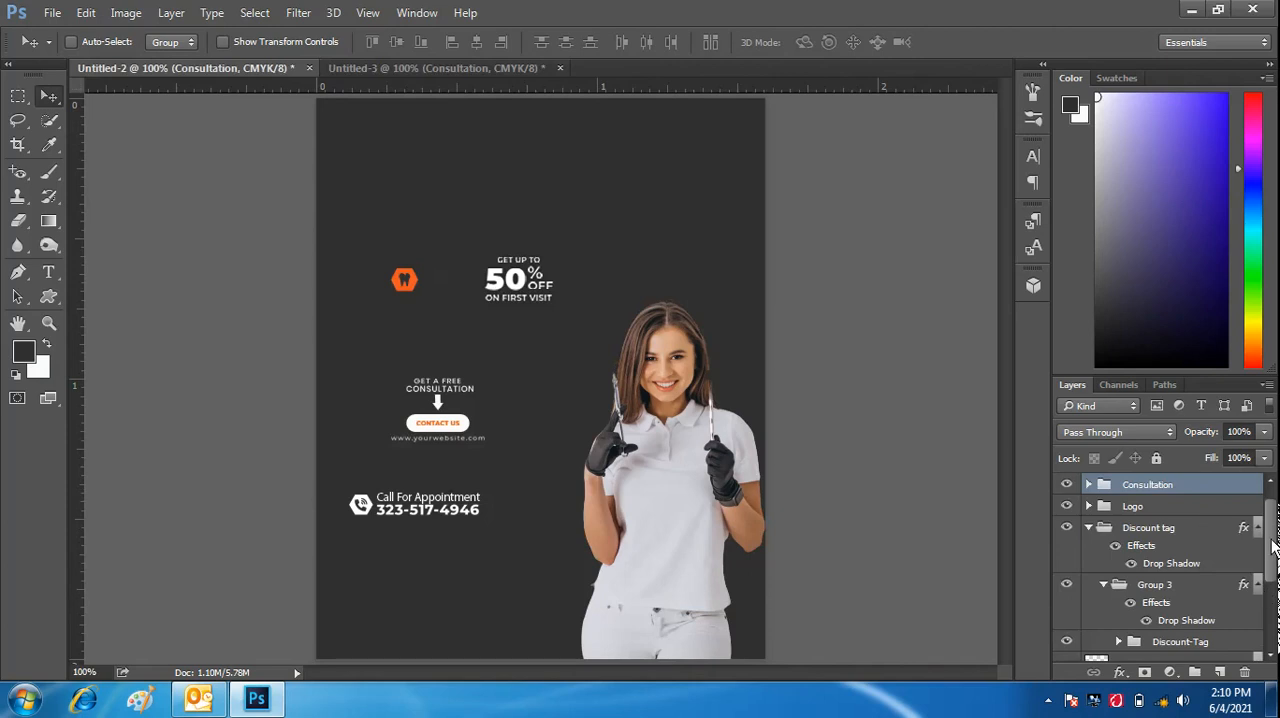
scroll(1274, 546, "up", 1)
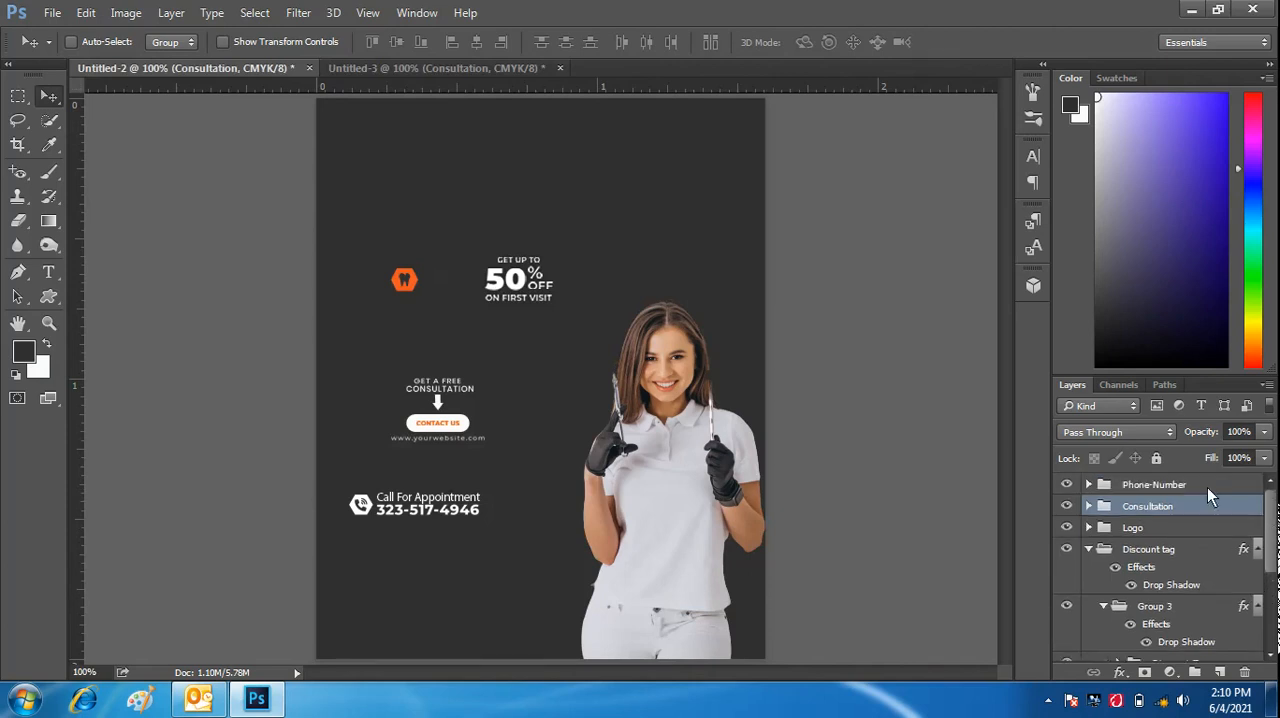
left_click(1207, 487)
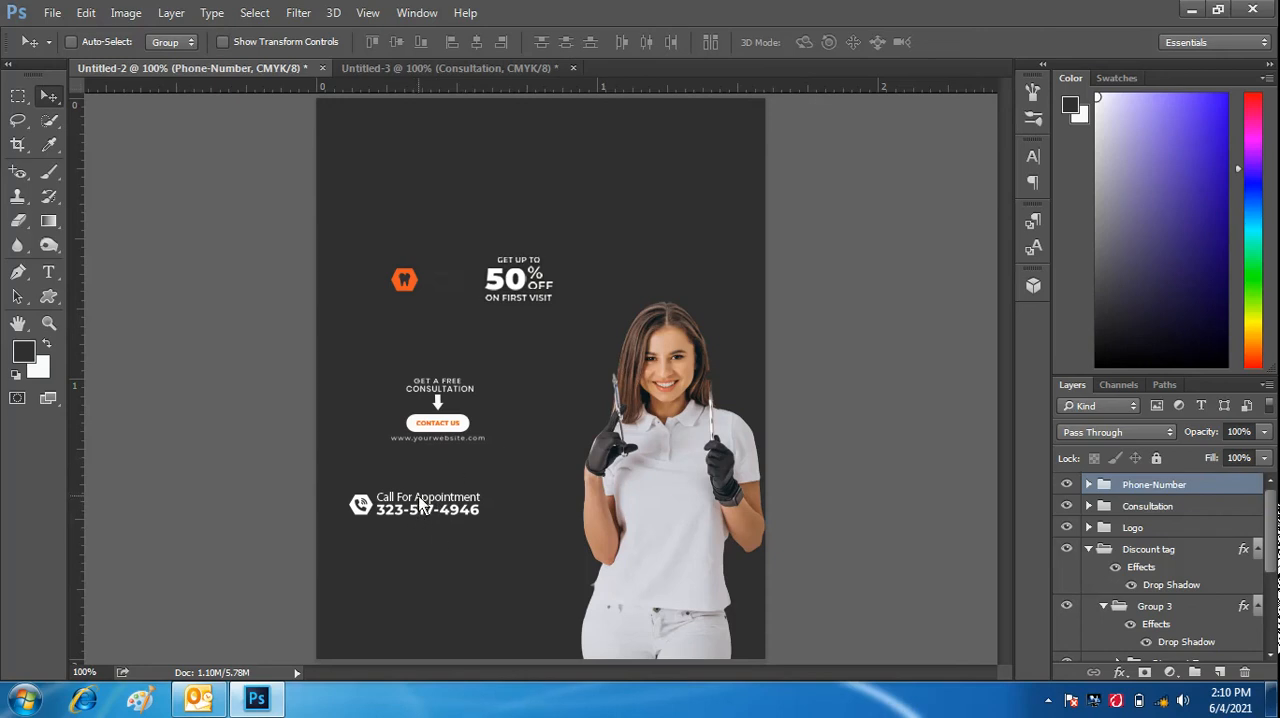
left_click_drag(418, 522, 504, 409)
mouse_move(394, 625)
left_mouse_down()
mouse_move(382, 618)
mouse_move(407, 627)
left_mouse_up()
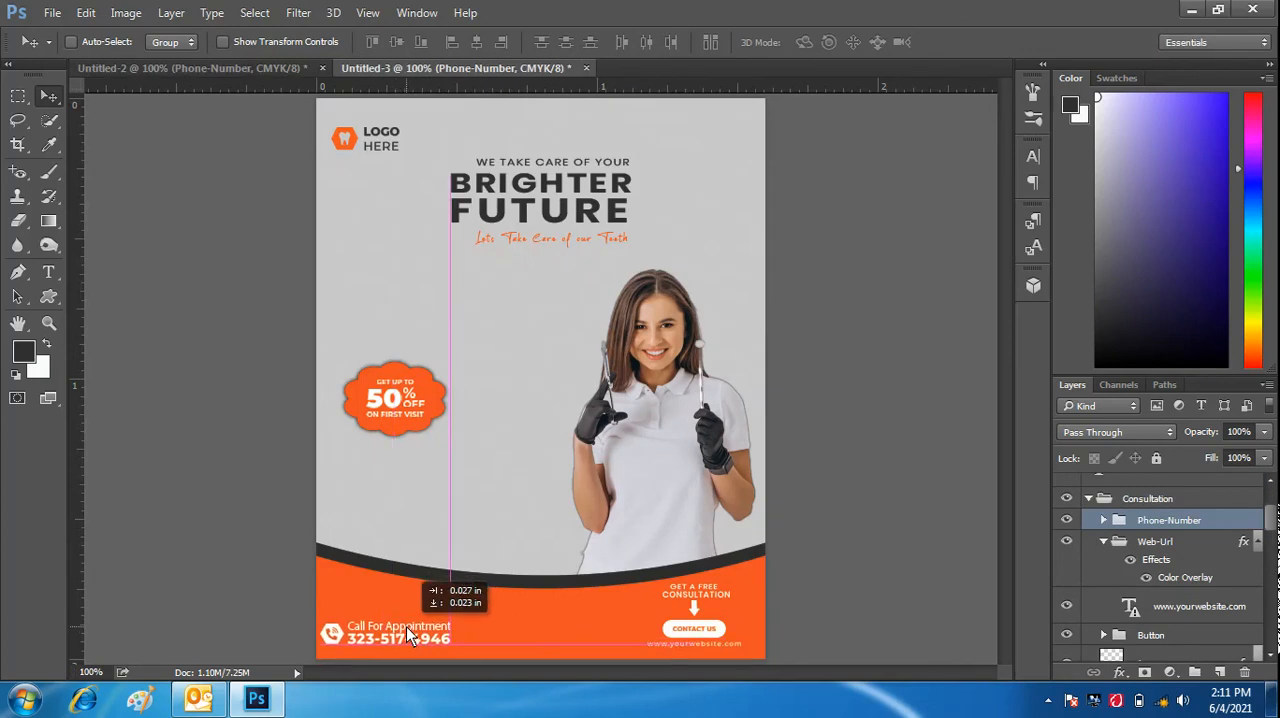
key("shift+Right")
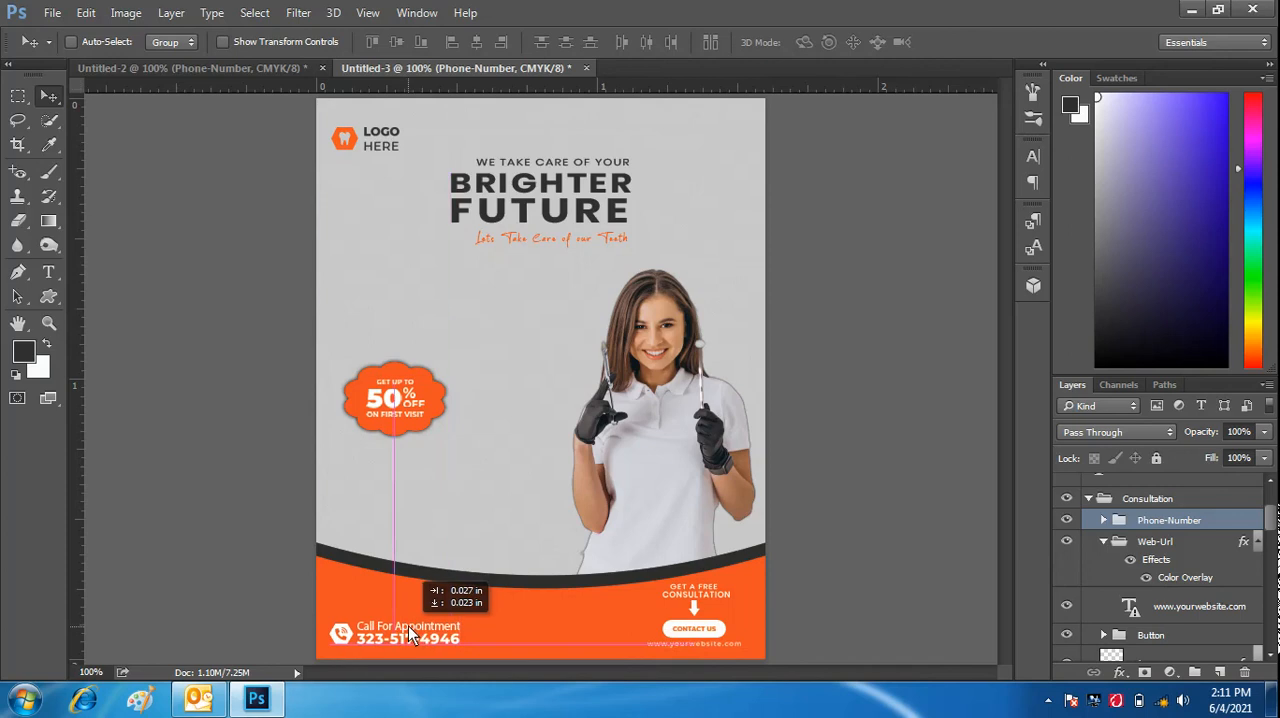